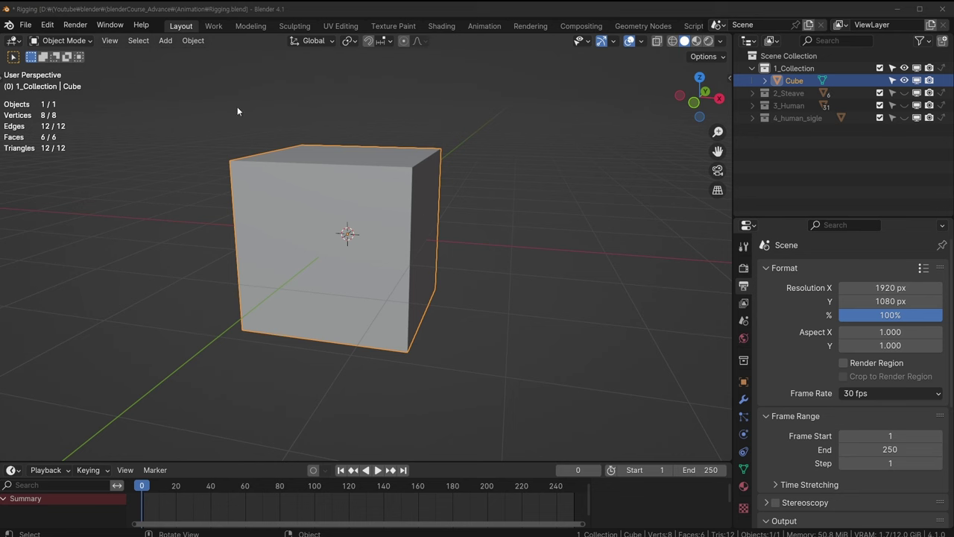
Orbit the cube, then isolate 2_Steave and frame Steve's selected left arm.
middle_drag(442, 318, 370, 255)
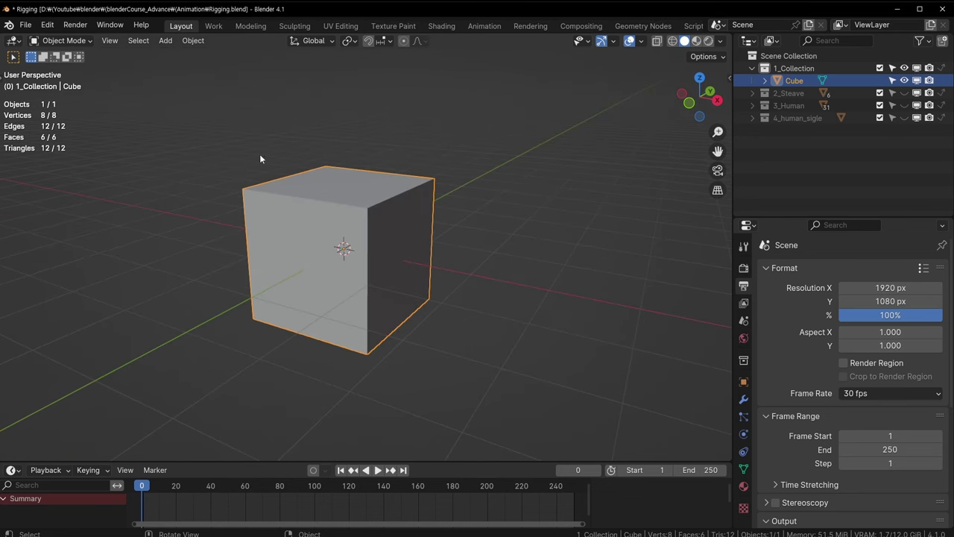
middle_drag(370, 340, 363, 325)
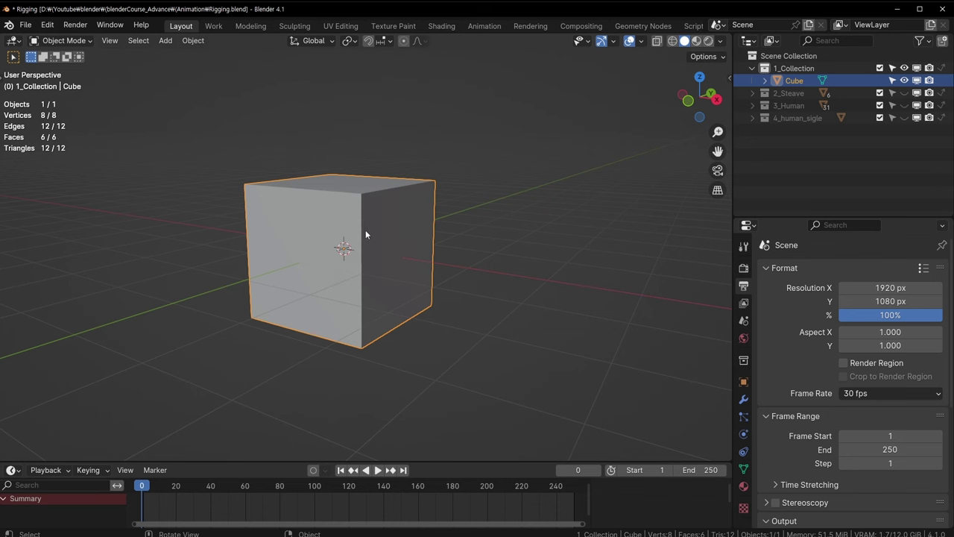
scroll(365, 234, down, 2)
key(2)
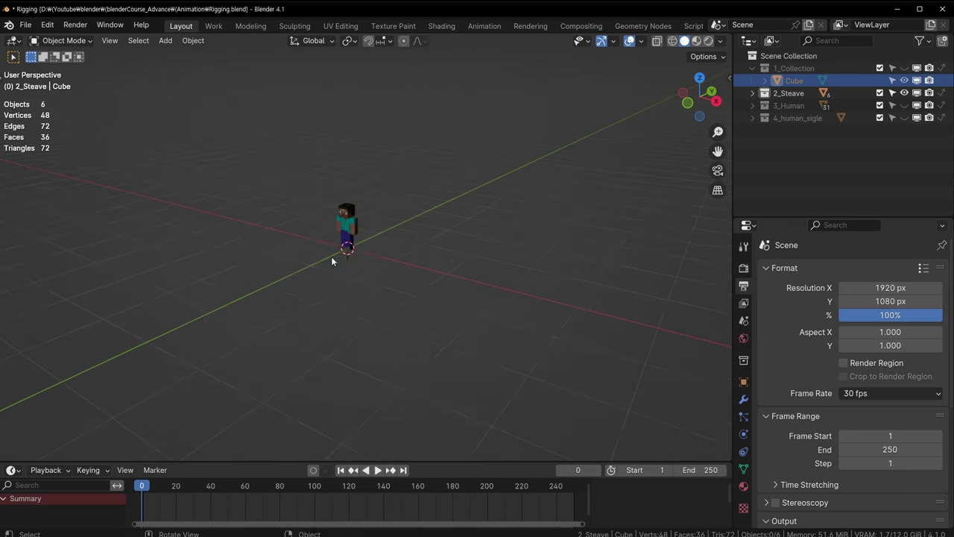
scroll(331, 257, up, 2)
scroll(329, 263, up, 2)
click(324, 205)
key(KP_Decimal)
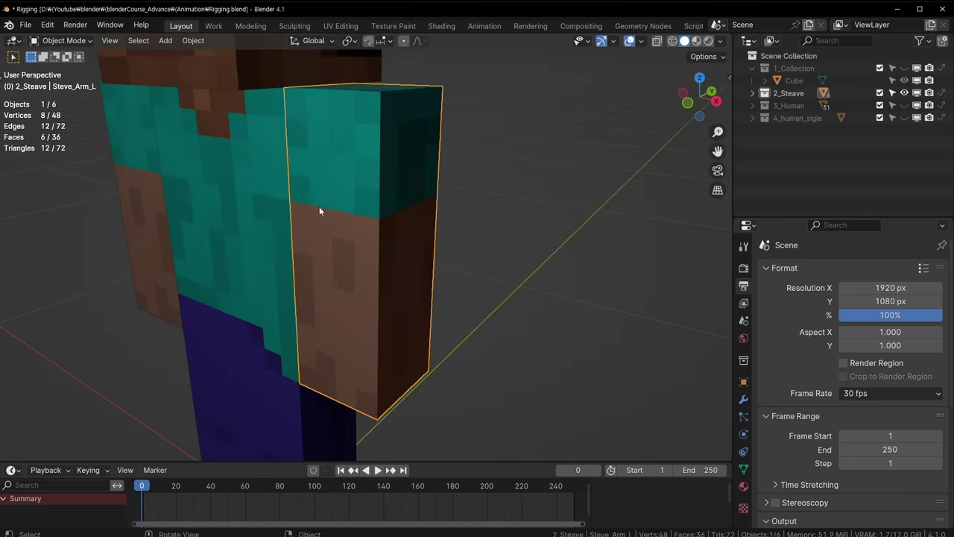
scroll(319, 207, down, 5)
middle_drag(271, 258, 289, 114)
scroll(379, 216, down, 2)
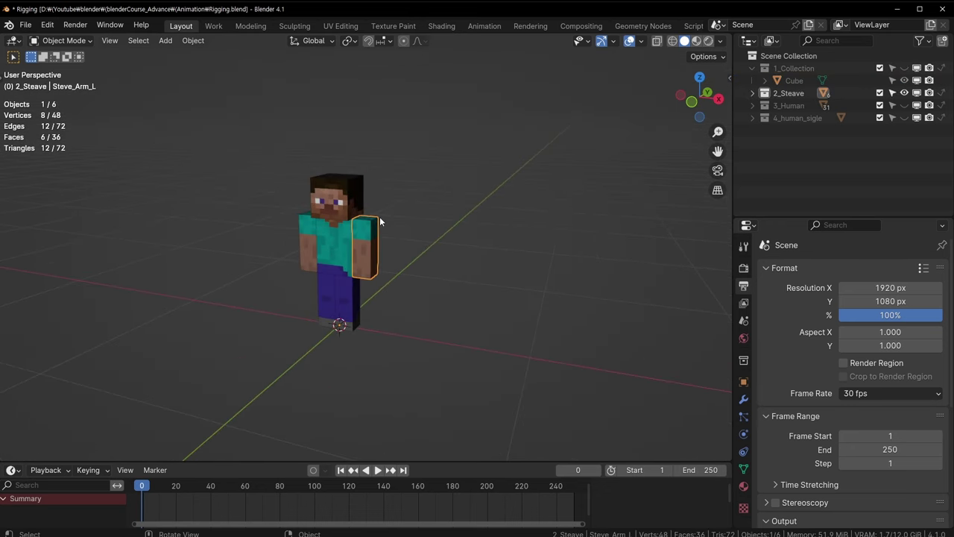
Isolate 3_Human and select its chest, left shoulder and head pieces.
key(3)
middle_drag(366, 171, 403, 255)
click(387, 216)
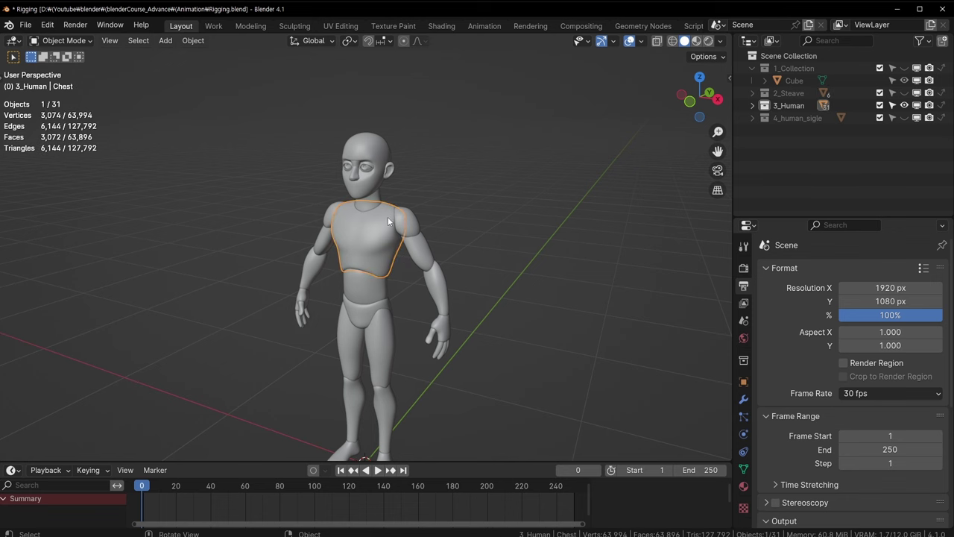
click(410, 217)
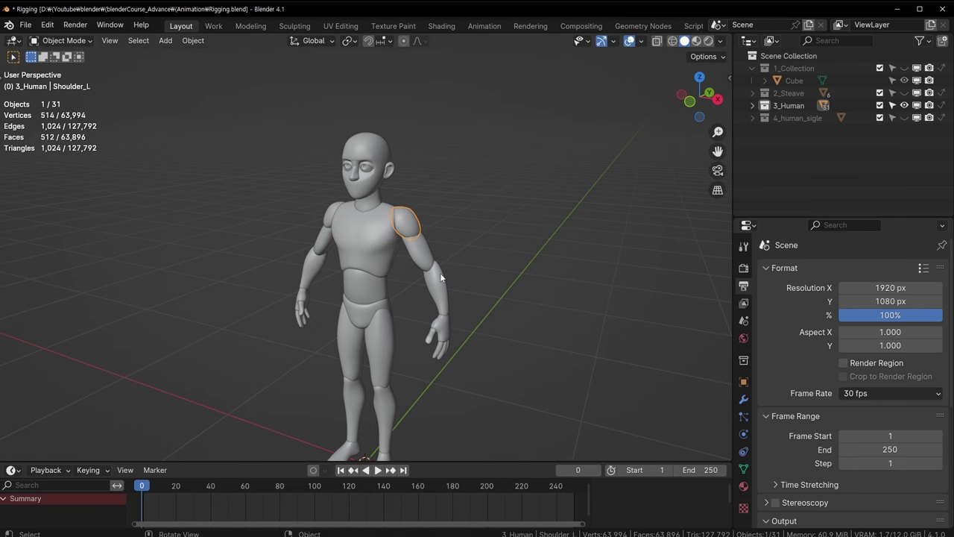
mouse_move(443, 277)
middle_down()
mouse_move(377, 97)
mouse_move(369, 140)
middle_up()
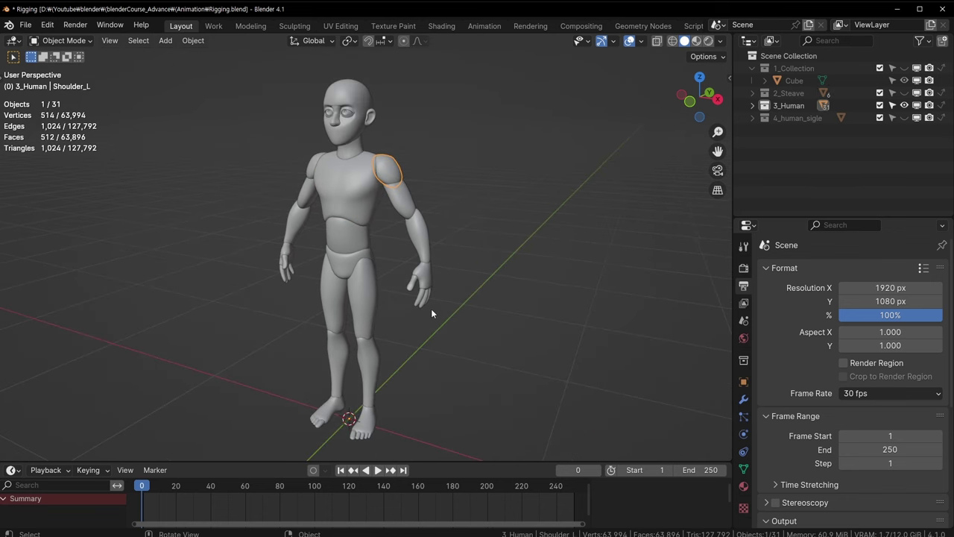
click(333, 131)
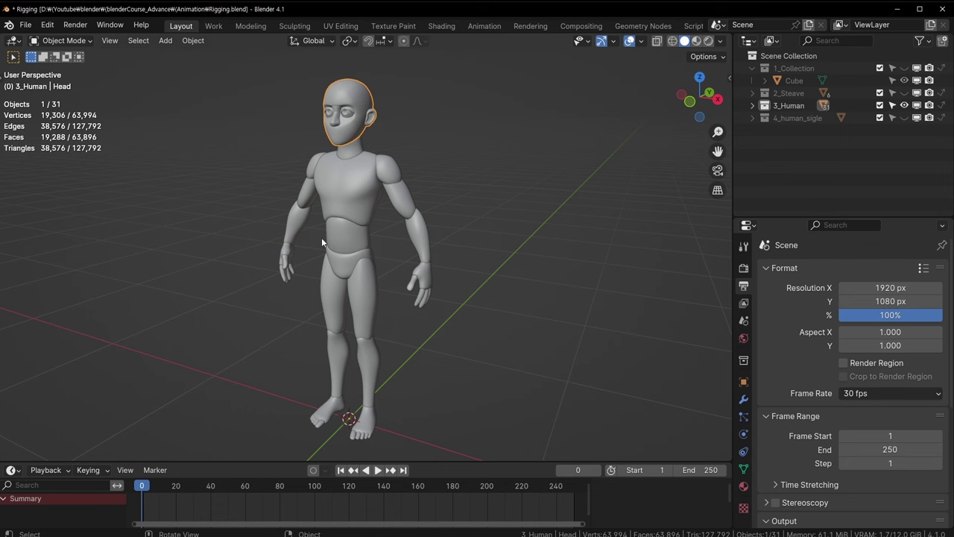
Isolate 4_human_sigle, select the single-mesh body and orbit around it.
key(4)
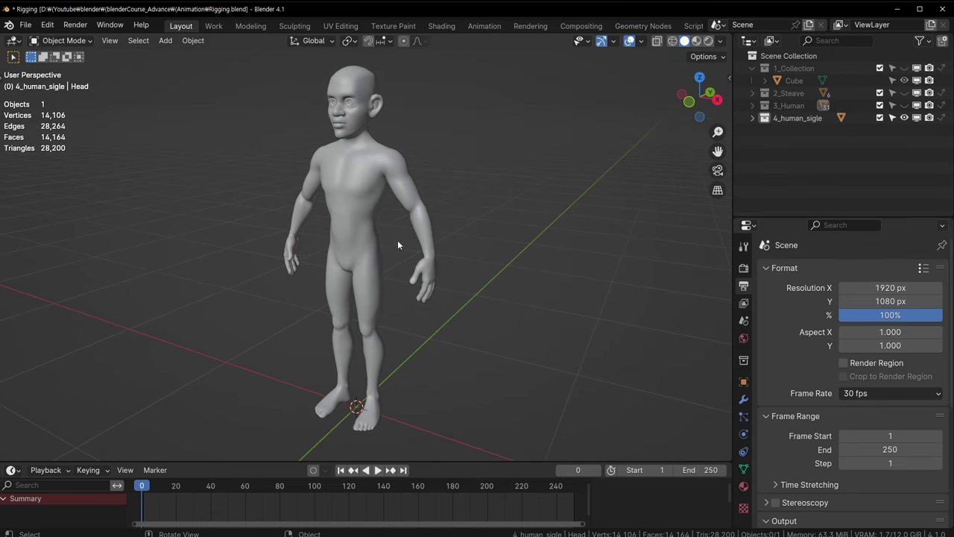
click(363, 204)
middle_drag(363, 204, 373, 204)
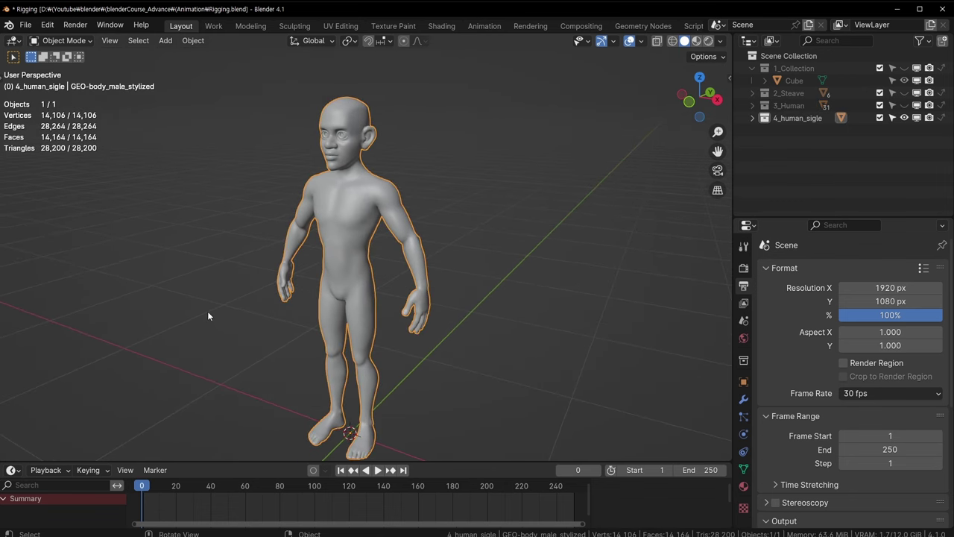
middle_drag(208, 316, 325, 306)
middle_drag(281, 71, 275, 165)
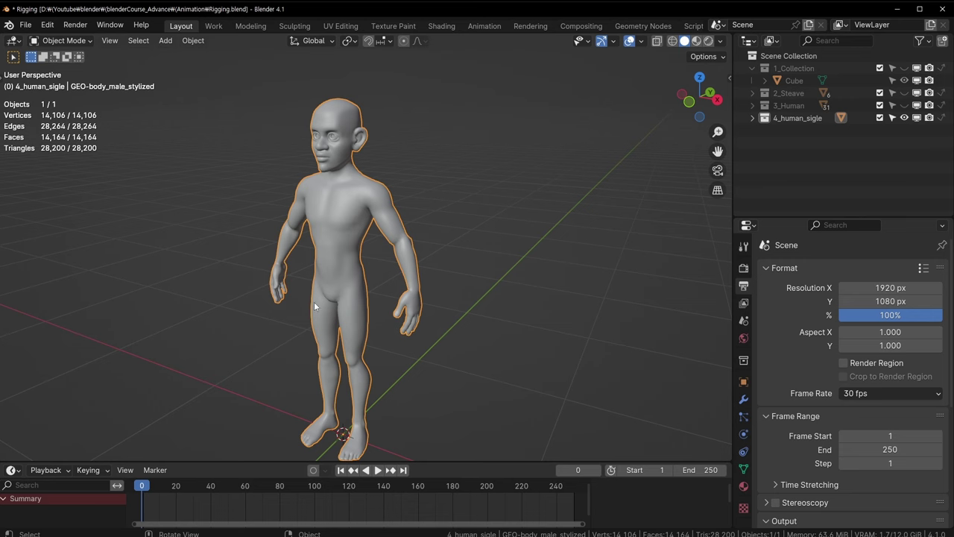
middle_drag(314, 301, 342, 292)
mouse_move(385, 319)
middle_down()
mouse_move(444, 316)
mouse_move(382, 244)
middle_up()
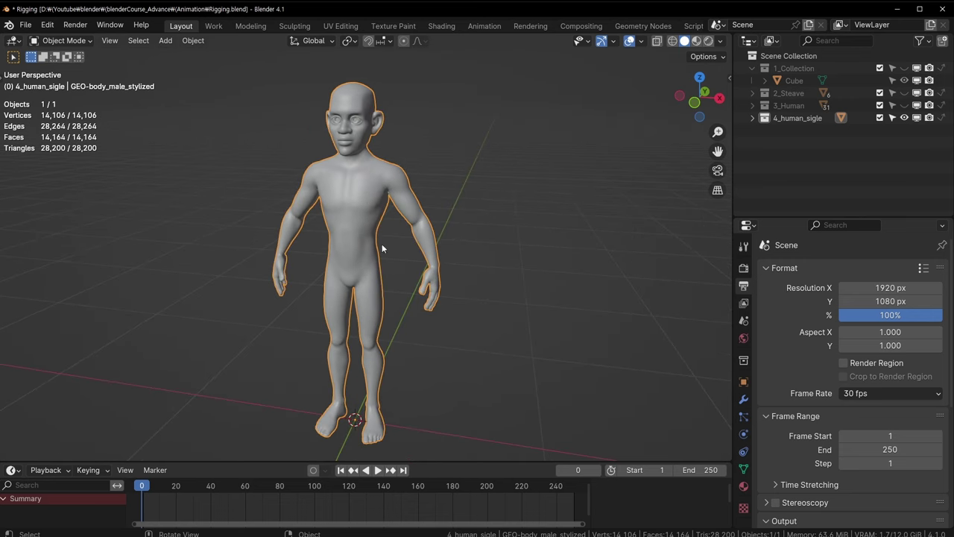
scroll(371, 205, up, 3)
Frame the whole human figure and toggle its selection while viewing from the side.
middle_drag(480, 325, 370, 344)
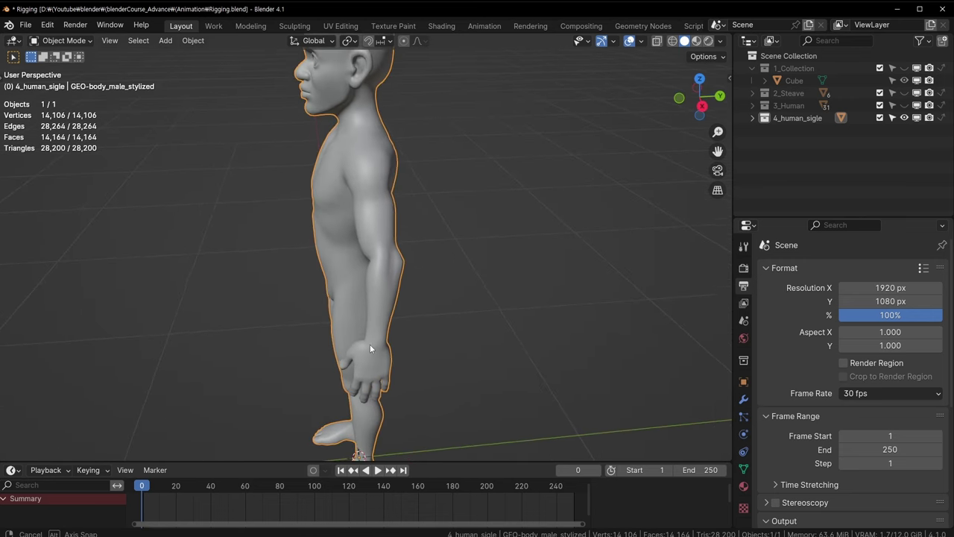
mouse_move(215, 160)
middle_down()
mouse_move(354, 310)
mouse_move(375, 273)
middle_up()
scroll(354, 282, down, 2)
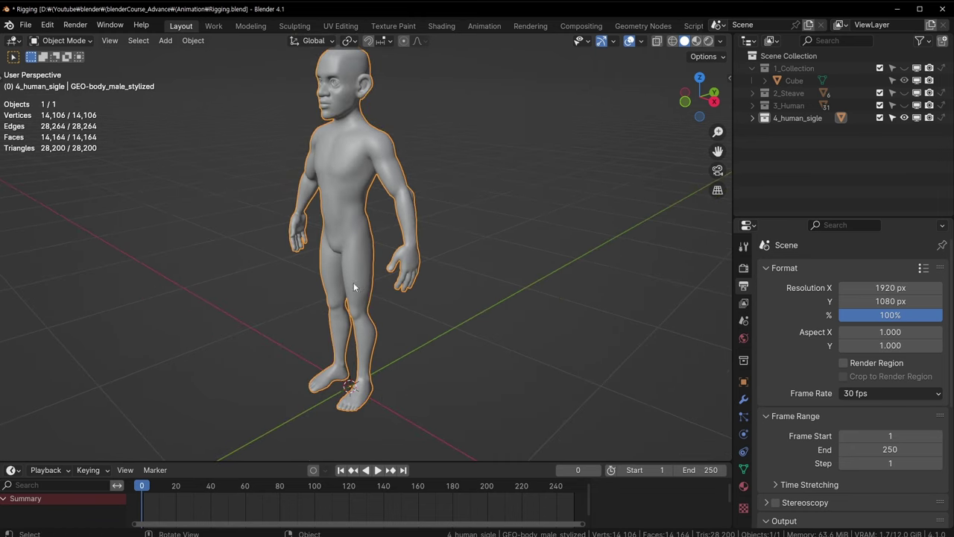
middle_drag(378, 185, 397, 252)
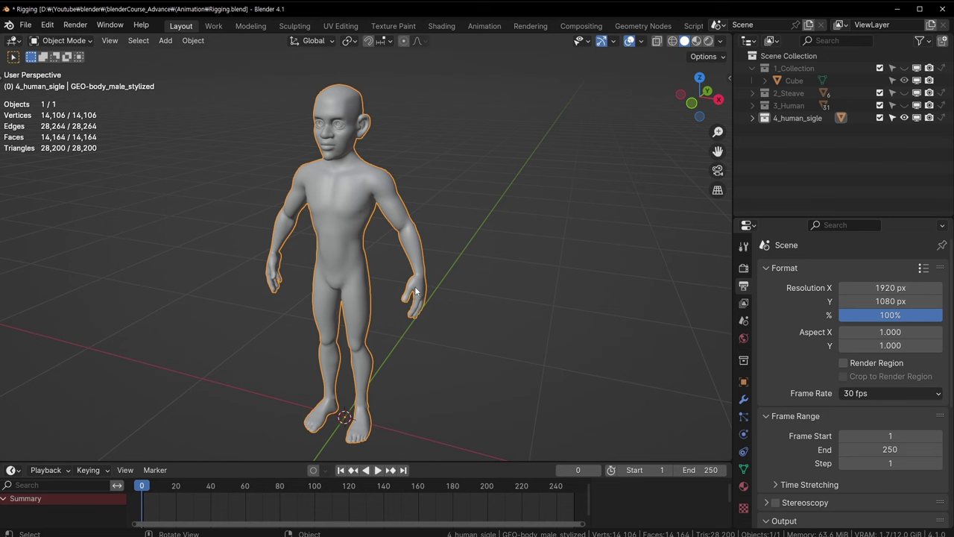
shift+middle_drag(420, 375, 441, 318)
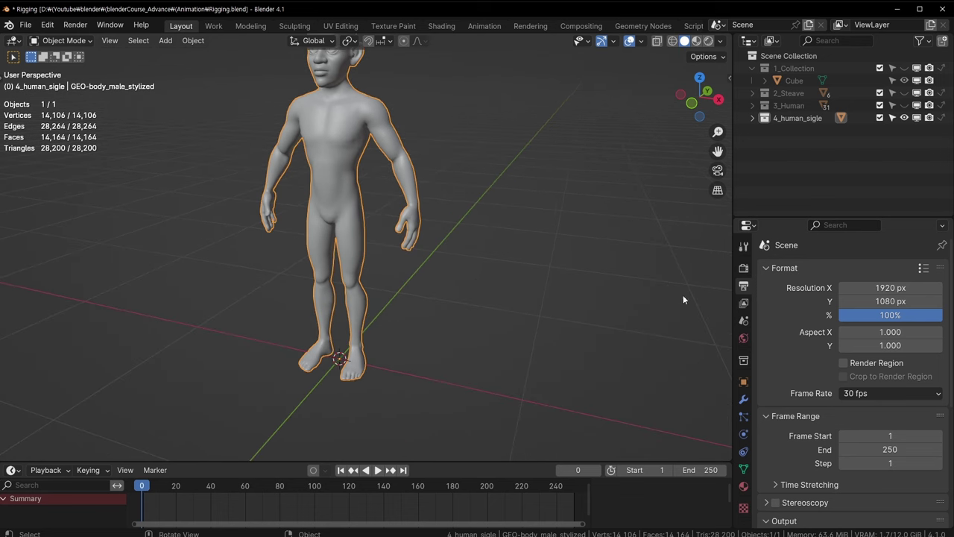
key(KP_Decimal)
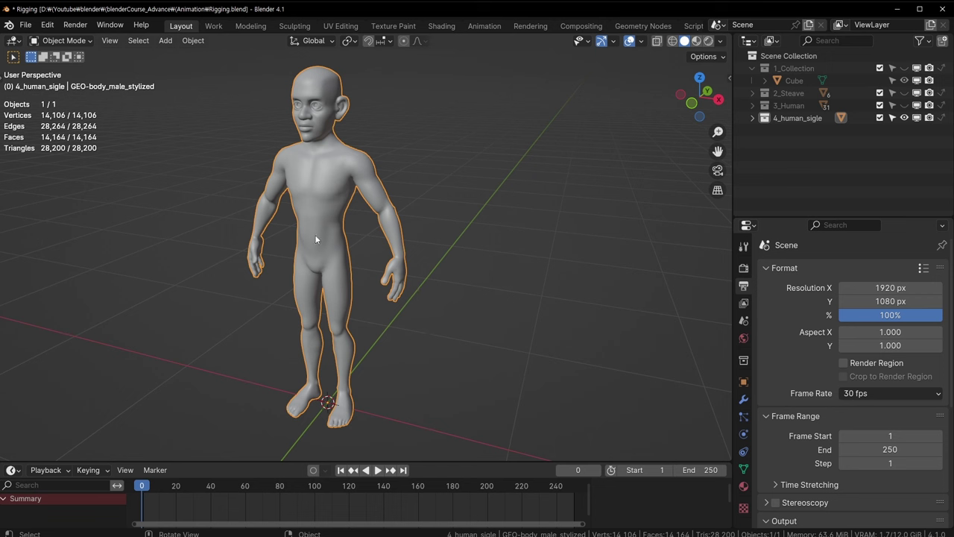
click(454, 318)
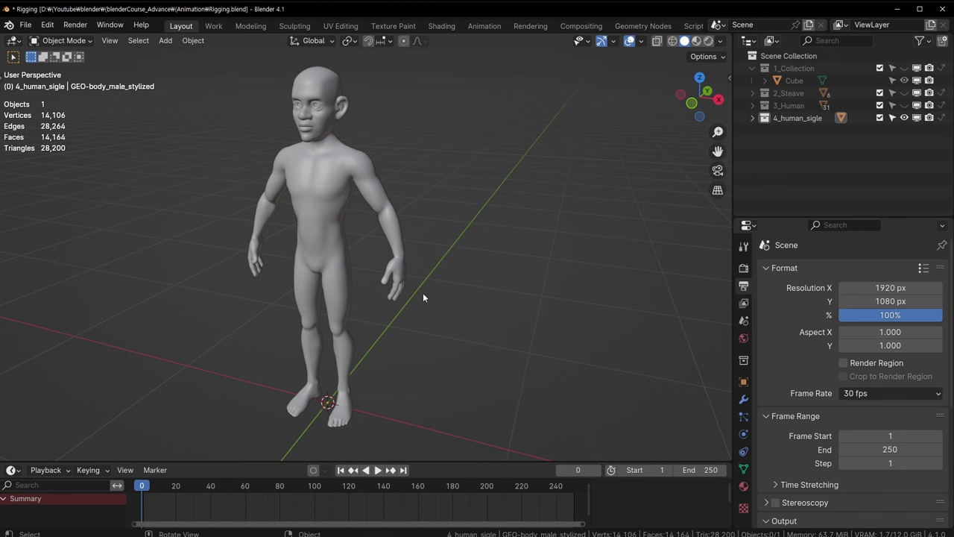
click(394, 218)
click(415, 251)
middle_drag(405, 241, 406, 236)
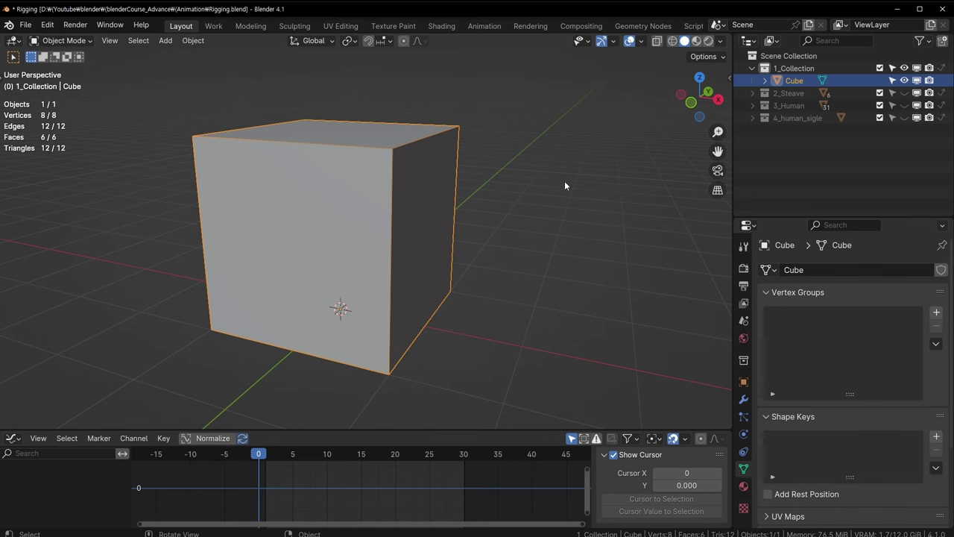
Add an Armature modifier to the cube and inspect its Object field.
click(743, 399)
click(819, 274)
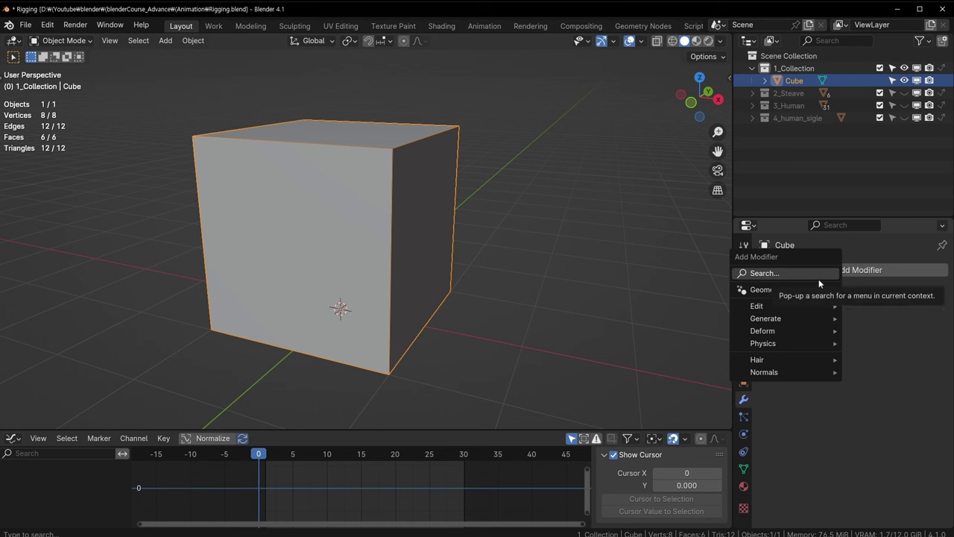
text(a)
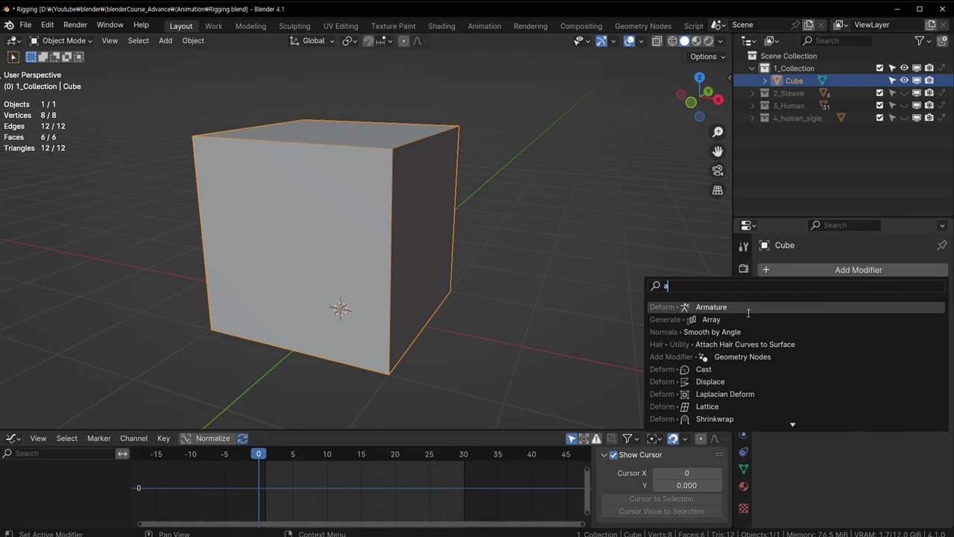
key(Return)
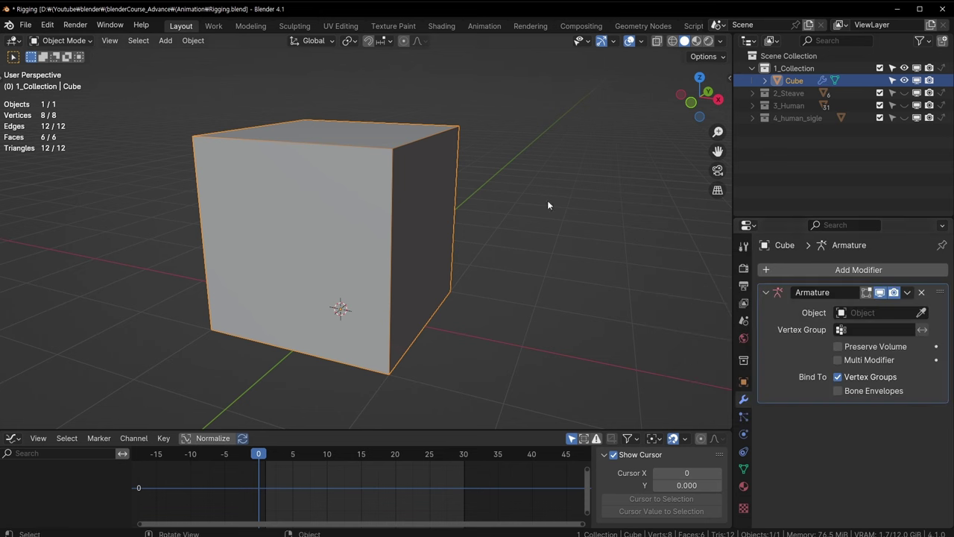
click(873, 313)
Orbit around the cube's front face, then deselect and reselect the cube.
shift+middle_drag(398, 214, 401, 149)
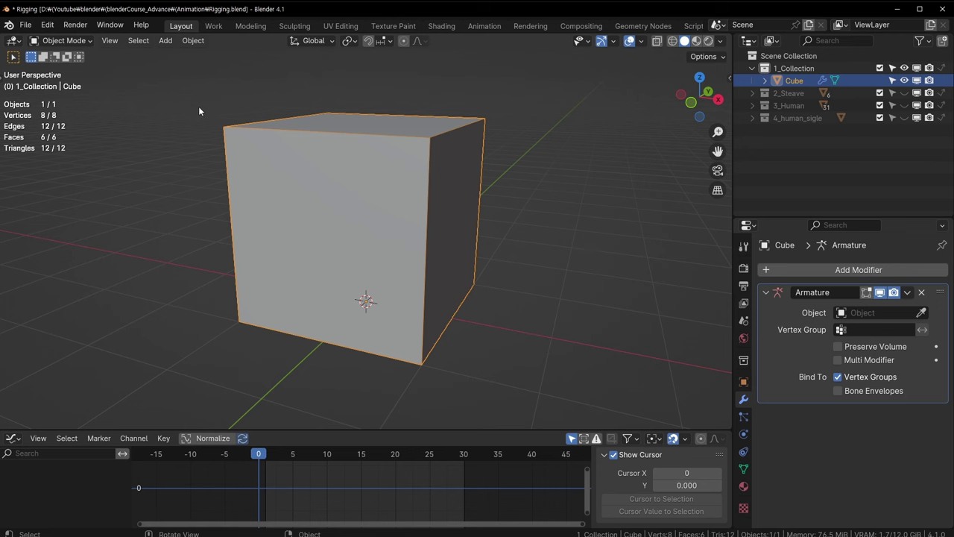
middle_drag(324, 245, 390, 186)
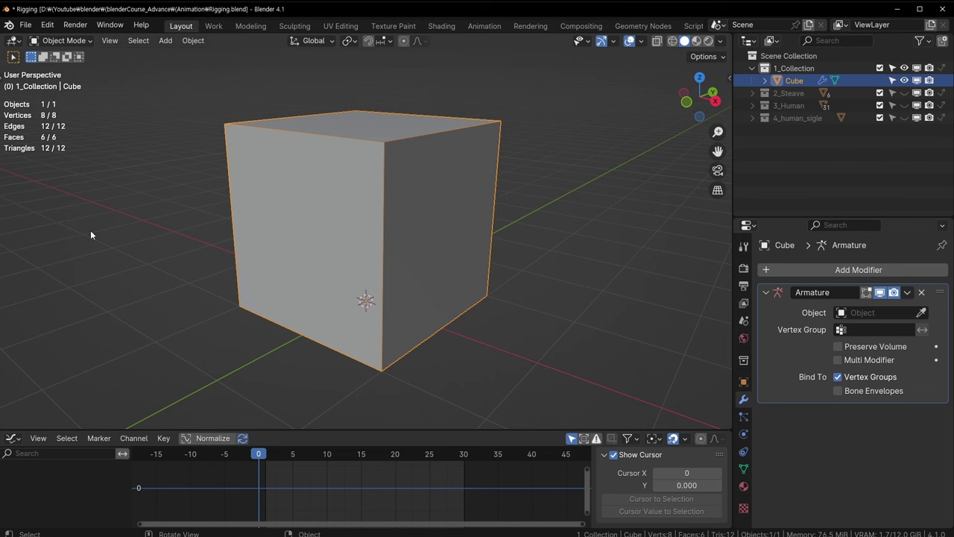
middle_drag(449, 102, 365, 147)
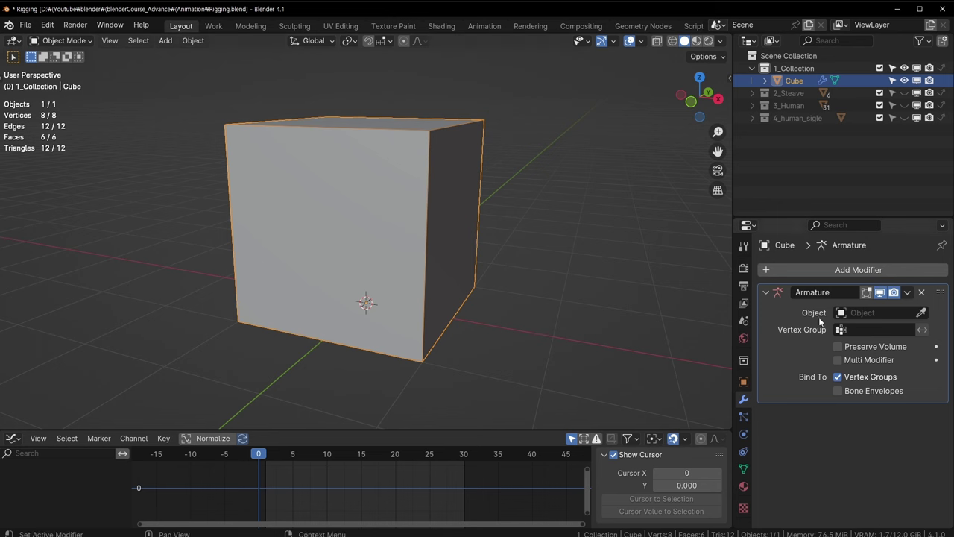
click(565, 168)
click(460, 188)
Remove the cube's Armature modifier and add a new Armature at the origin.
click(922, 293)
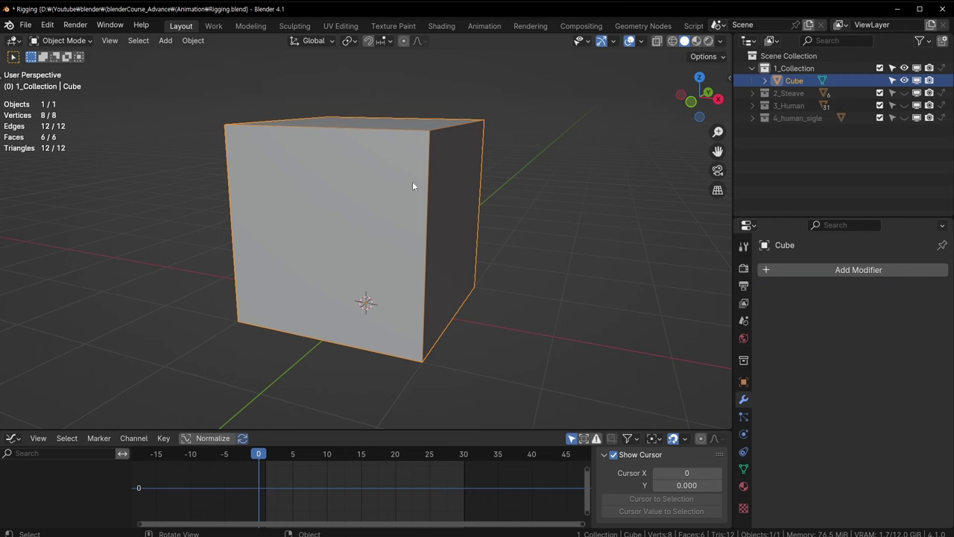
click(565, 225)
key(shift+a)
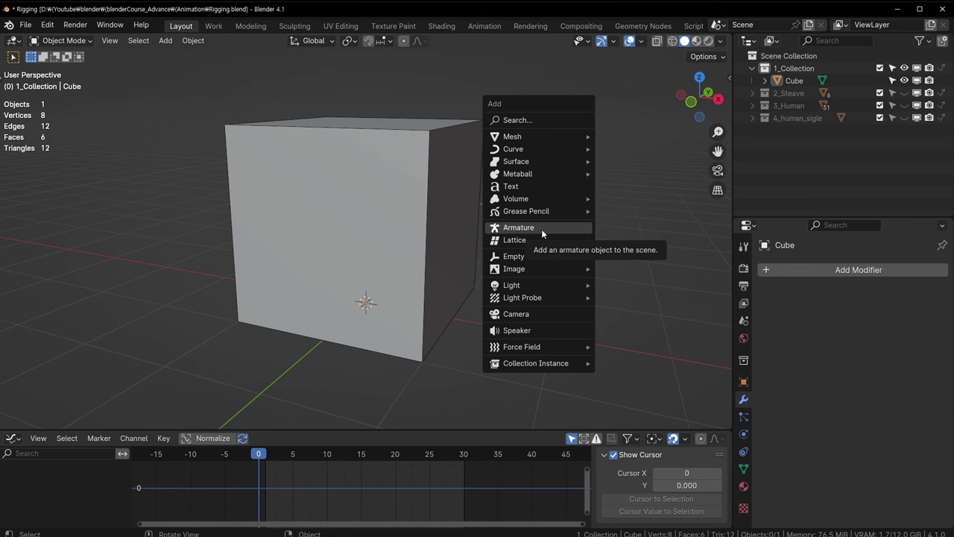
click(541, 229)
Hide the cube and select the armature bone, with its transforms shown in the N panel.
mouse_move(548, 241)
middle_down()
mouse_move(423, 281)
mouse_move(554, 238)
mouse_move(376, 269)
middle_up()
key(alt+z)
key(alt+z)
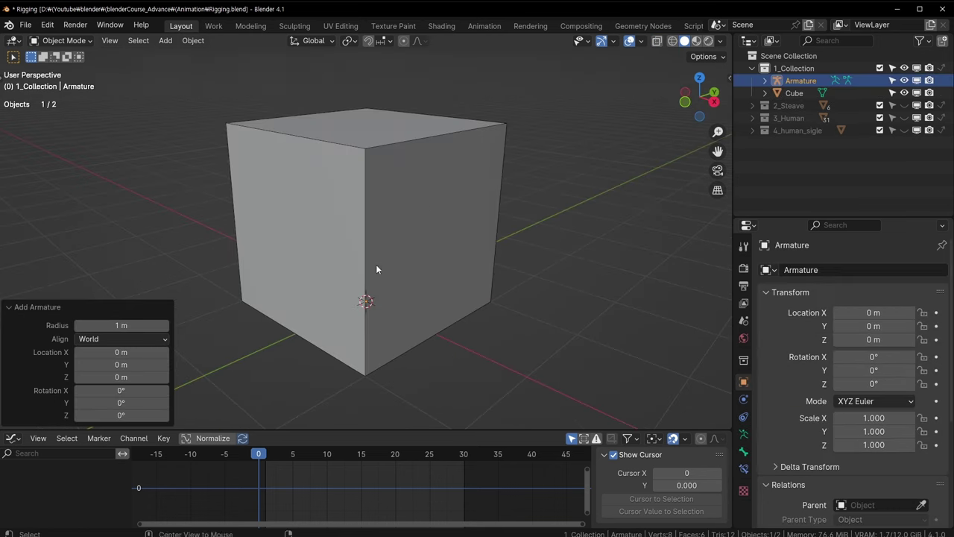
click(418, 184)
key(h)
click(364, 257)
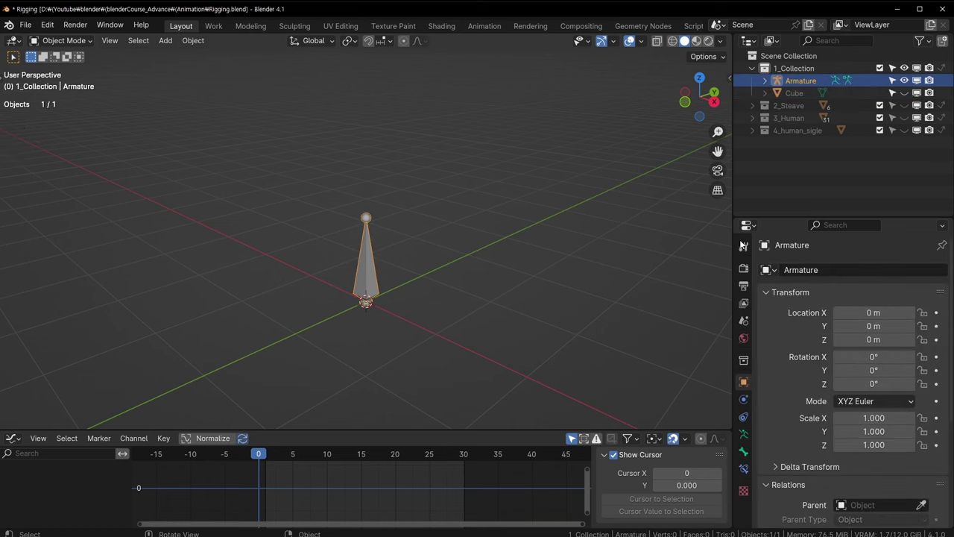
In Edit Mode, start moving the bone tail straight up along Z.
key(n)
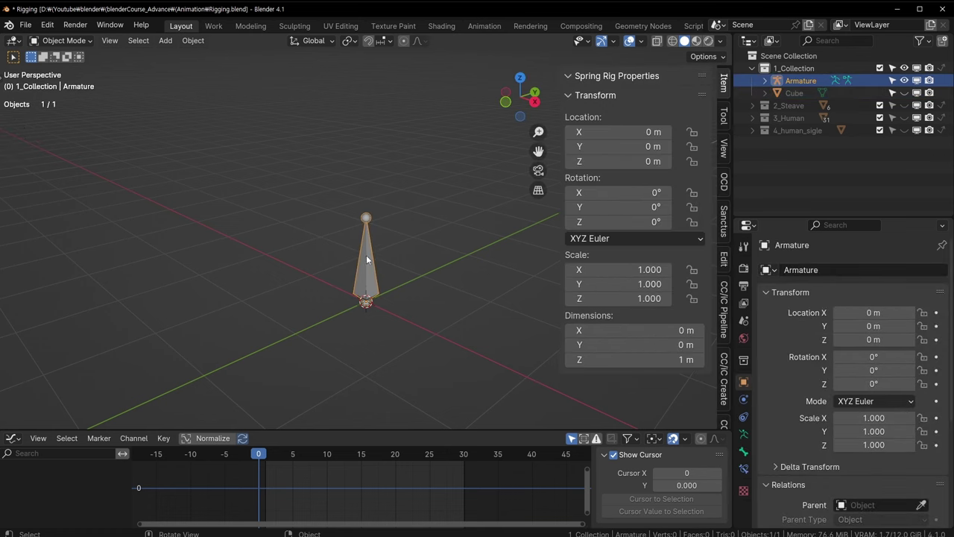
key(Tab)
key(g)
key(z)
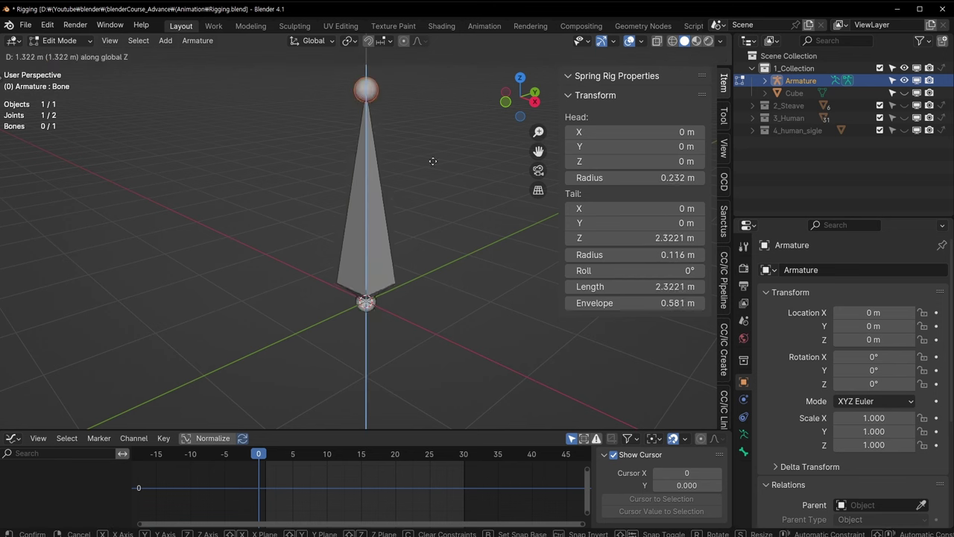
Fix the bone tail at Z 1.8138 m and orbit around to inspect the upright bone.
click(444, 216)
middle_drag(435, 203, 403, 151)
key(g)
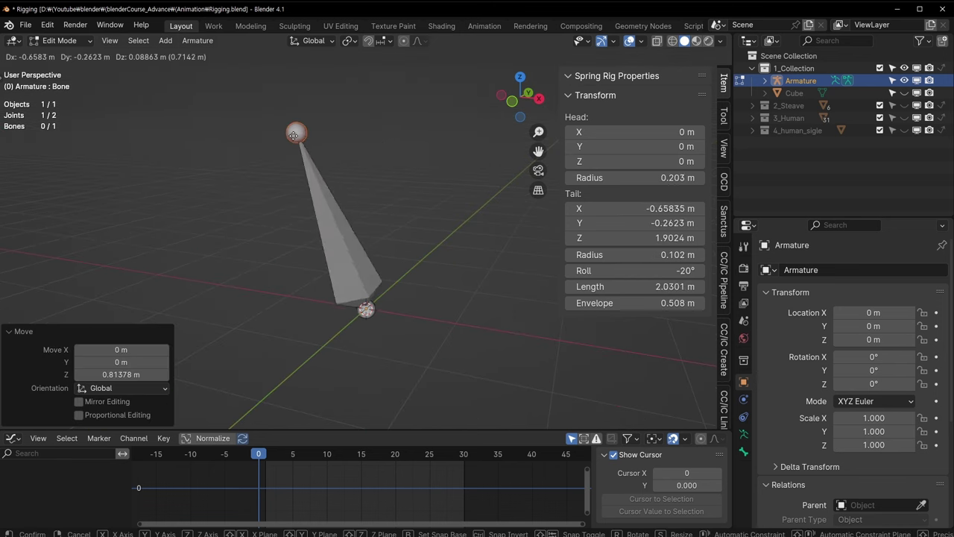
key(Escape)
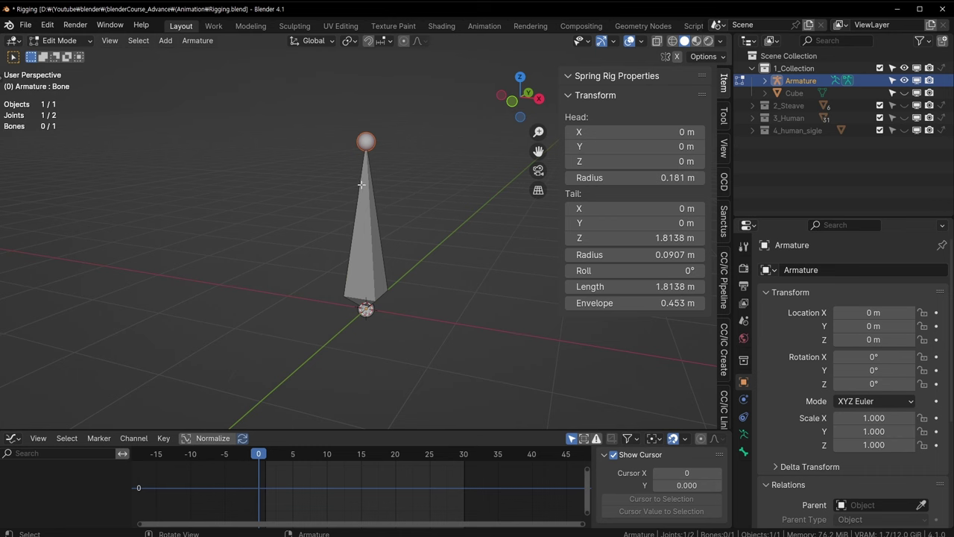
middle_drag(336, 350, 366, 253)
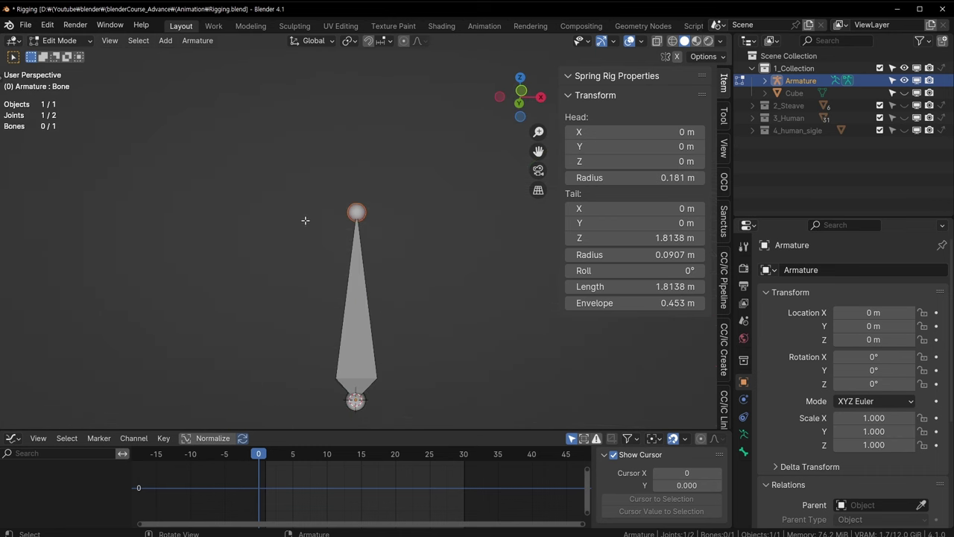
middle_drag(485, 198, 555, 293)
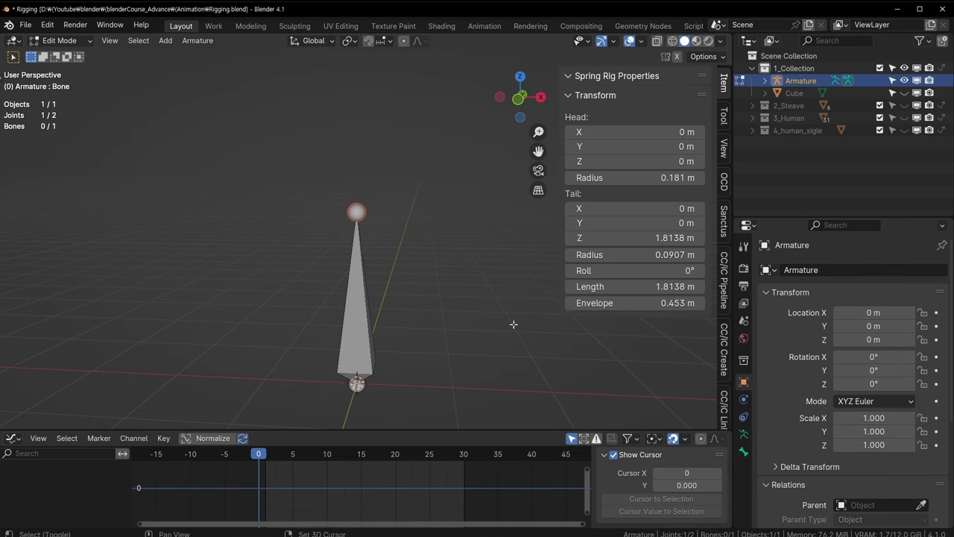
mouse_move(513, 323)
middle_down()
mouse_move(410, 304)
mouse_move(348, 173)
middle_up()
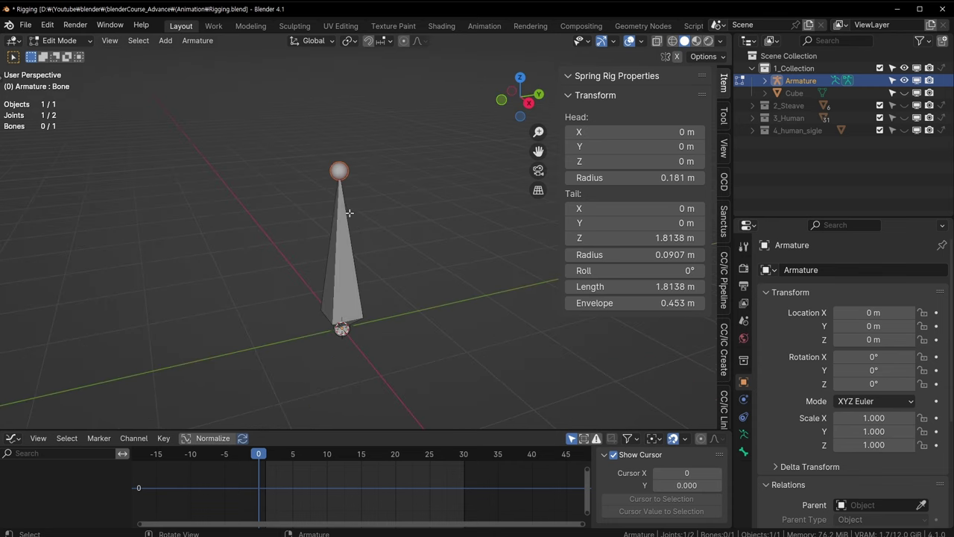
mouse_move(347, 211)
middle_down()
mouse_move(260, 206)
mouse_move(340, 209)
middle_up()
key(ctrl+Tab)
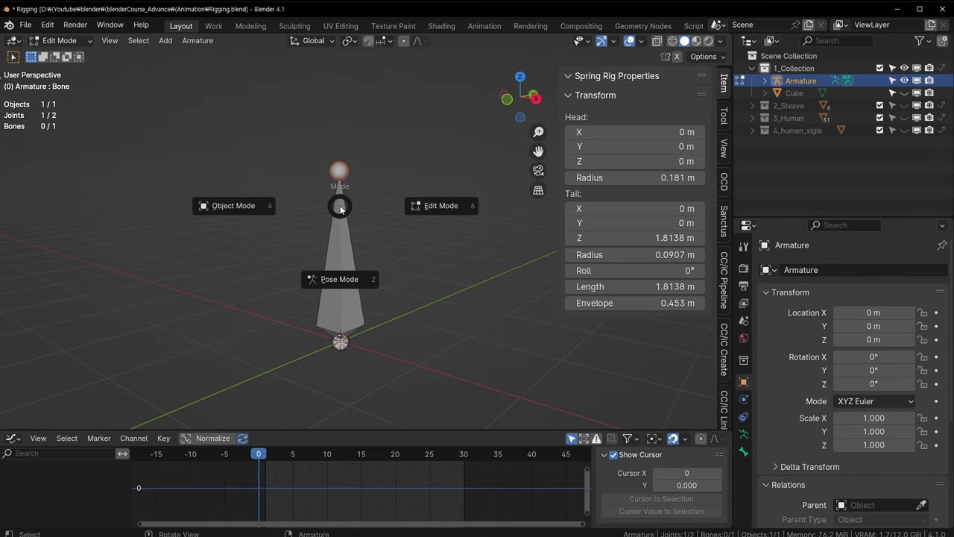
Test-rotate the bone twice in Pose Mode, clearing each rotation, then return to Object Mode.
click(350, 277)
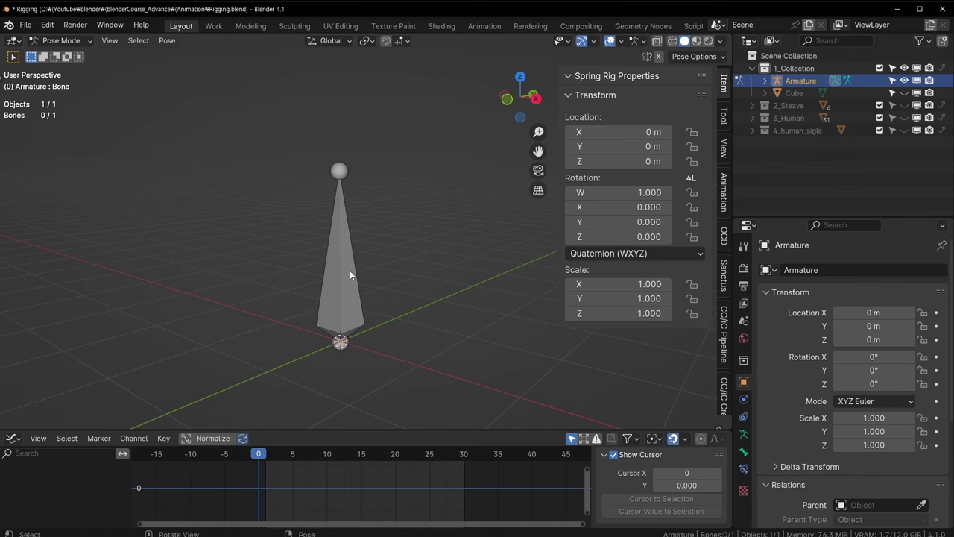
click(347, 193)
middle_drag(348, 193, 381, 201)
key(r)
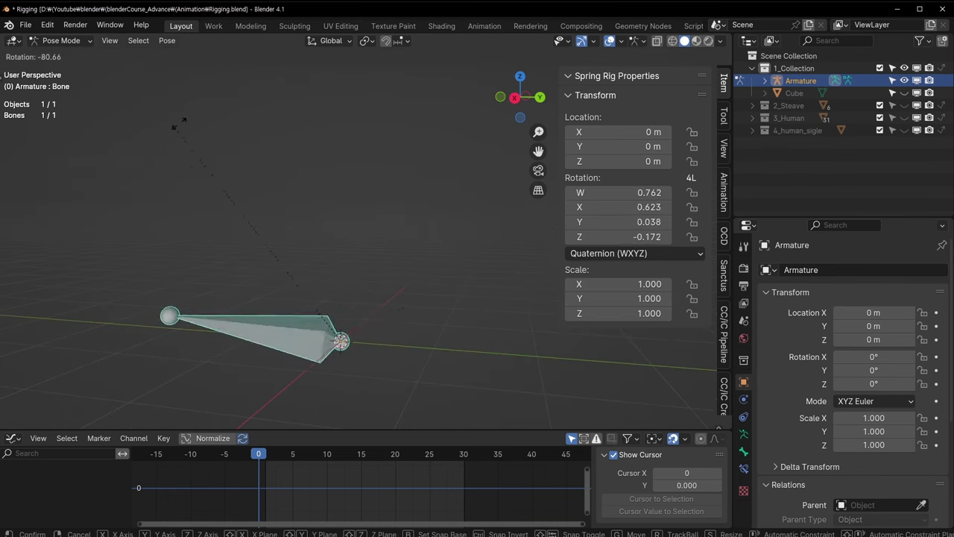
click(525, 187)
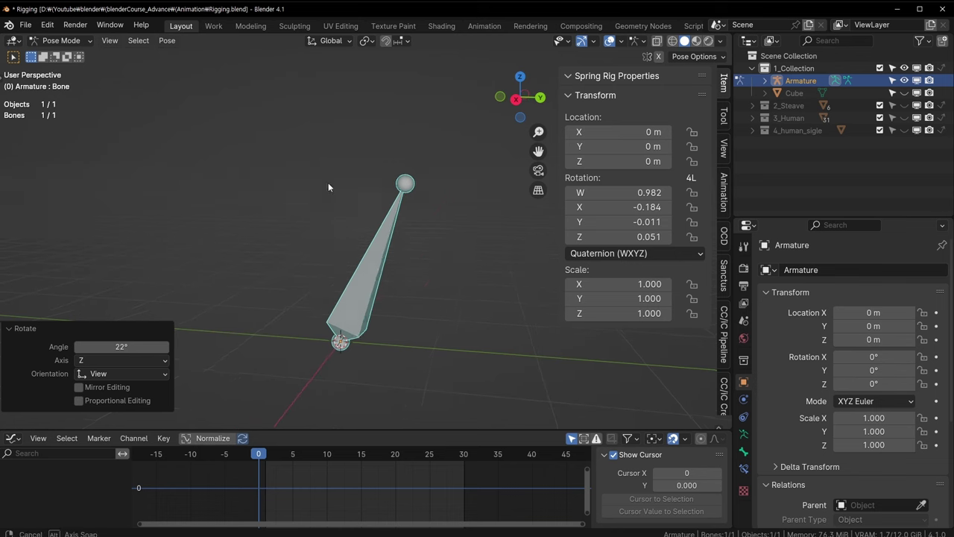
key(alt+r)
key(r)
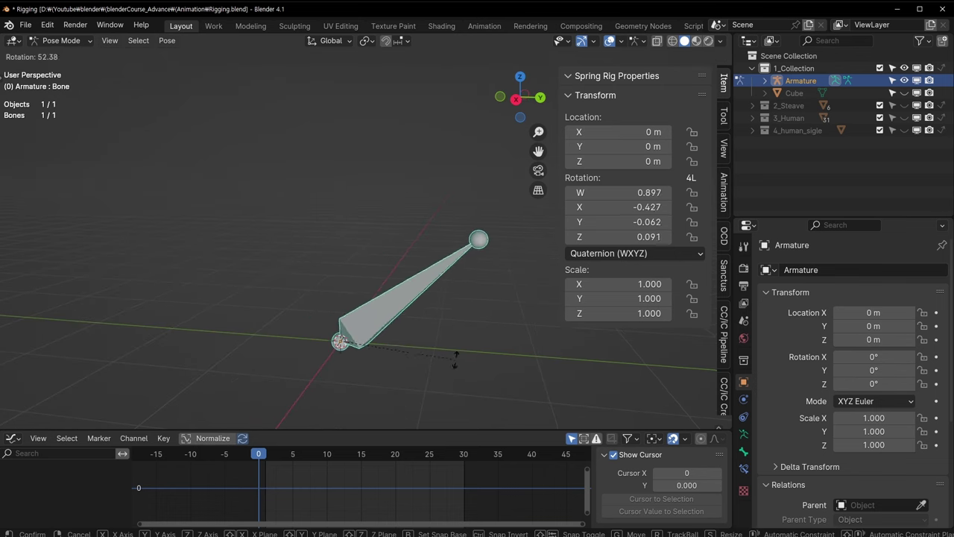
click(418, 223)
key(alt+r)
key(ctrl+Tab)
mouse_move(401, 208)
middle_down()
mouse_move(345, 225)
mouse_move(435, 220)
middle_up()
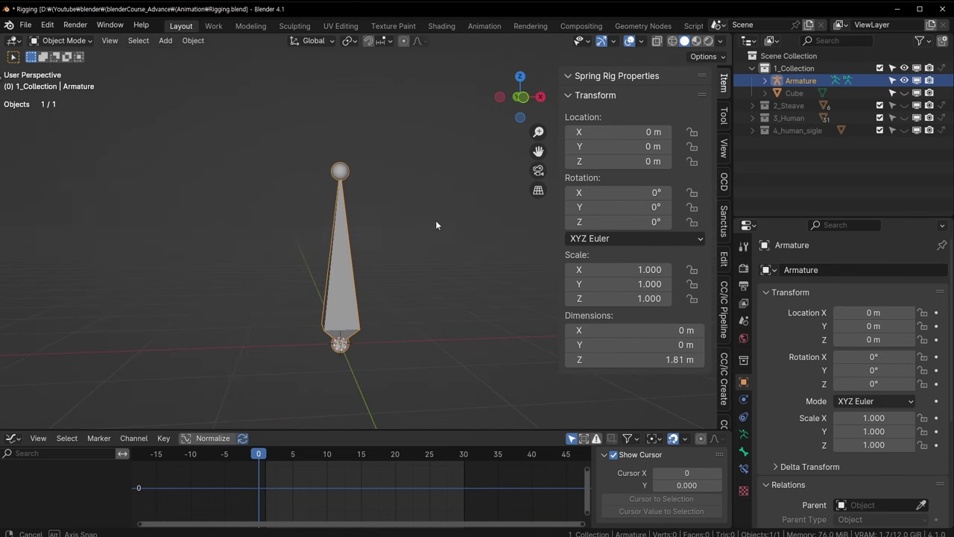
key(r)
click(319, 184)
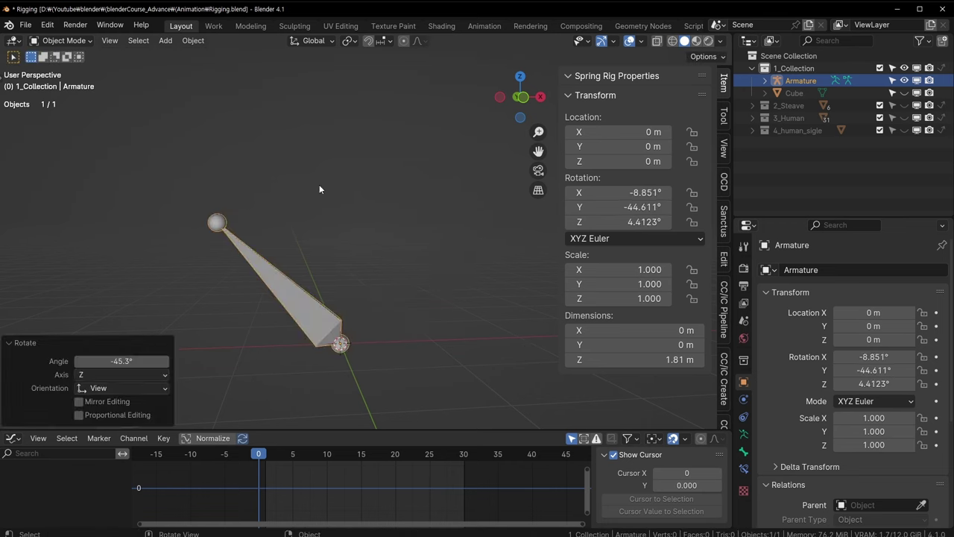
key(alt+r)
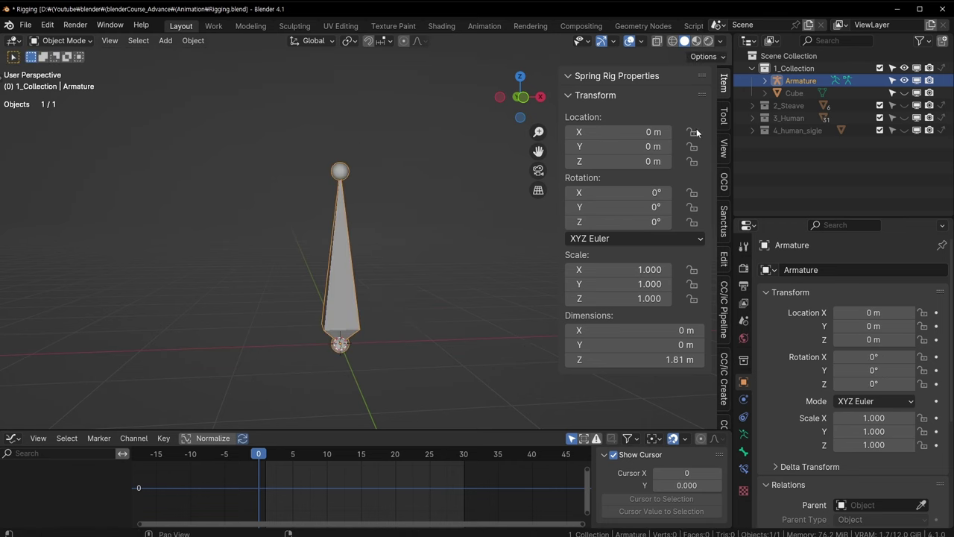
drag(692, 132, 692, 302)
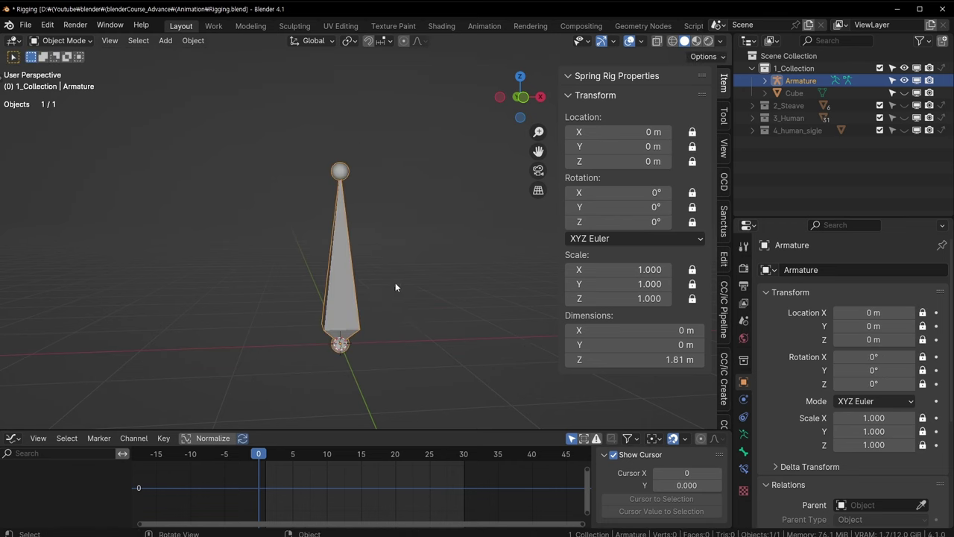
middle_drag(395, 283, 298, 303)
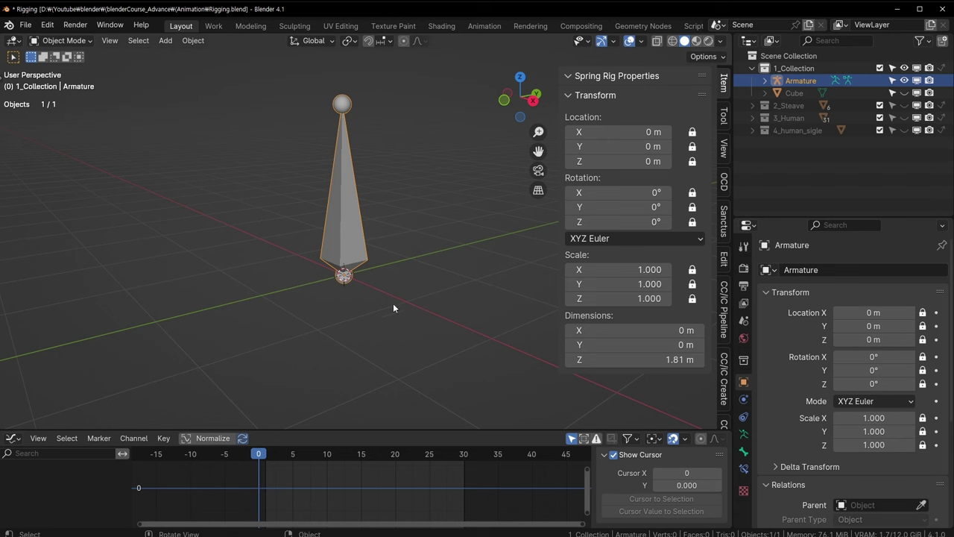
scroll(146, 324, down, 4)
key(g)
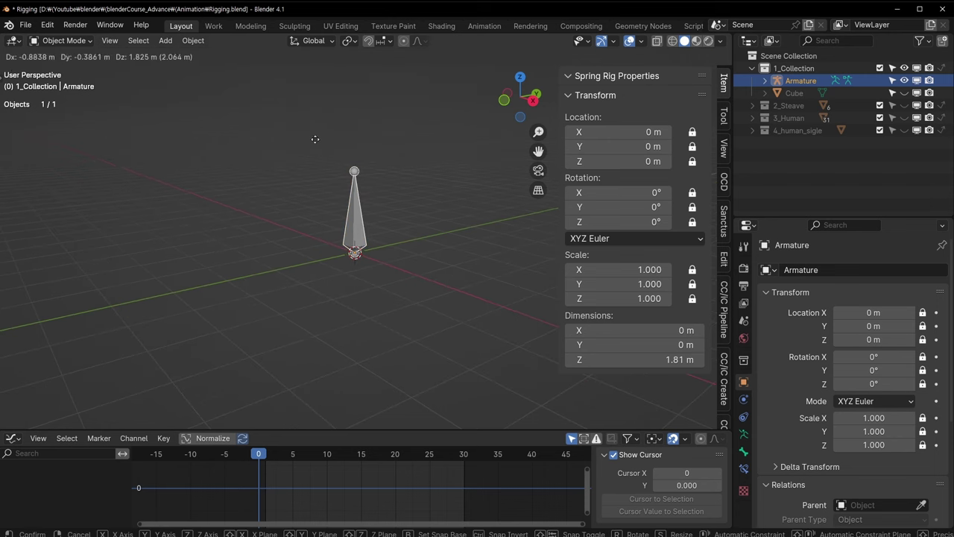
click(387, 208)
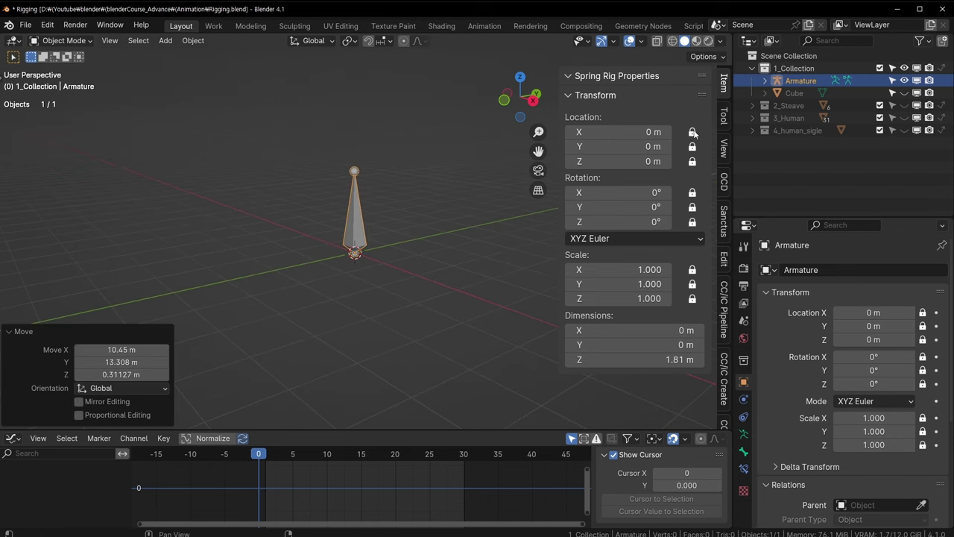
drag(693, 132, 692, 298)
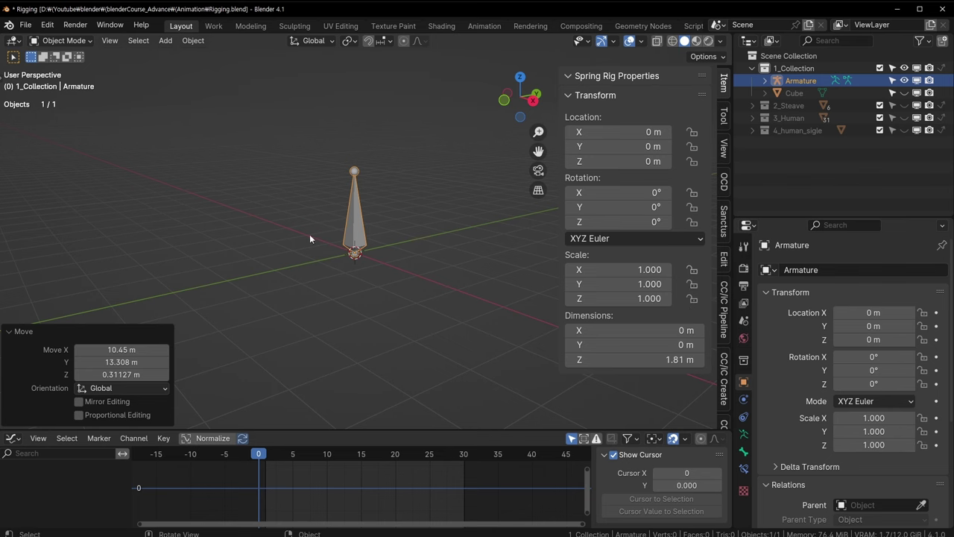
middle_drag(310, 238, 335, 245)
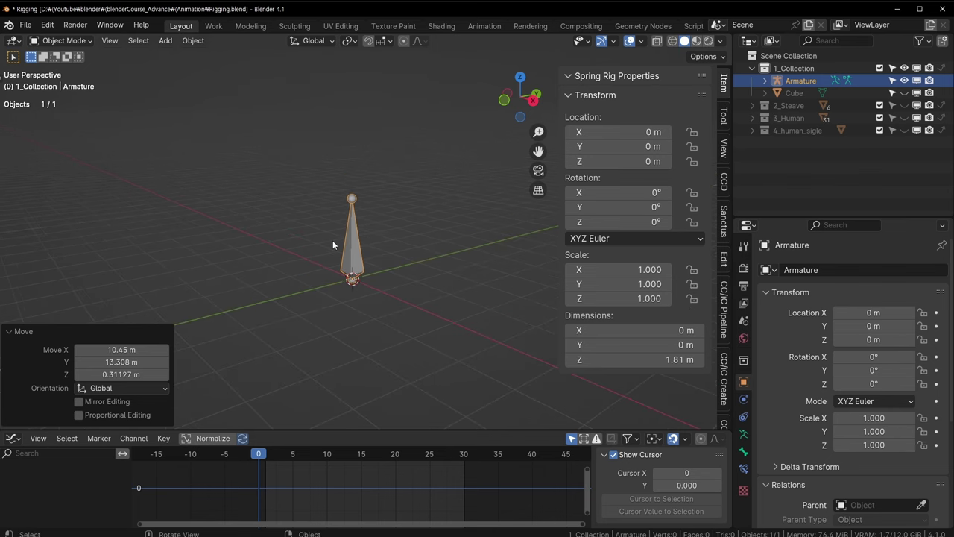
key(ctrl+Tab)
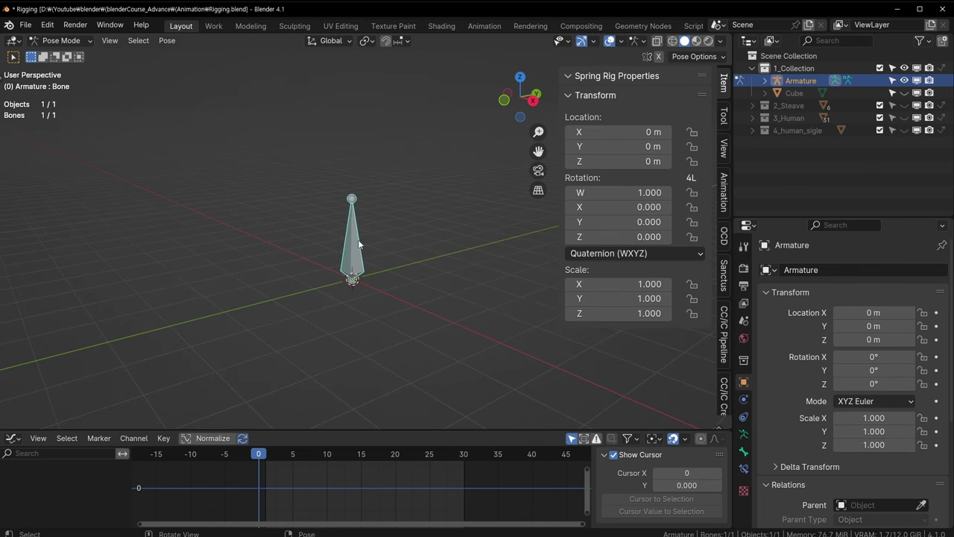
key(r)
key(Escape)
key(ctrl+Tab)
mouse_move(420, 225)
middle_down()
mouse_move(358, 227)
mouse_move(406, 210)
middle_up()
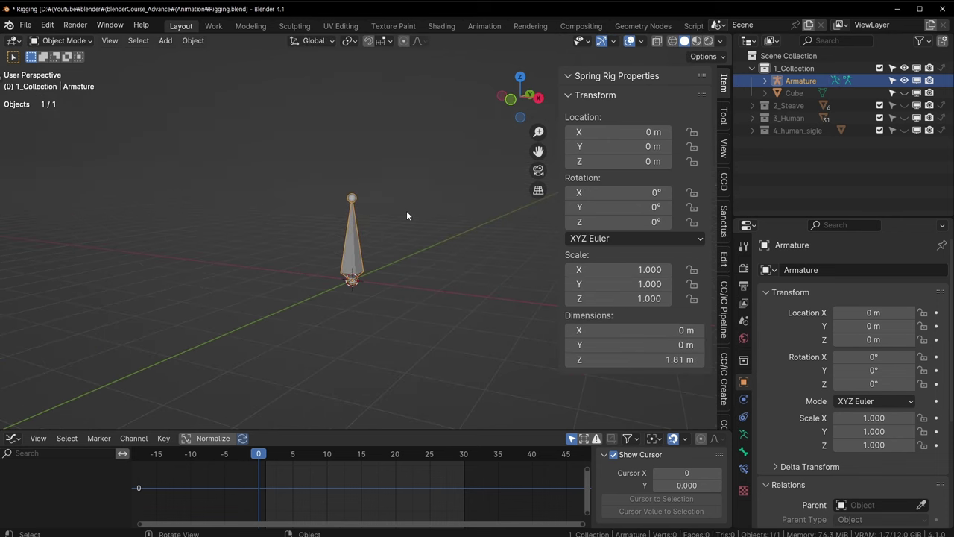
click(407, 210)
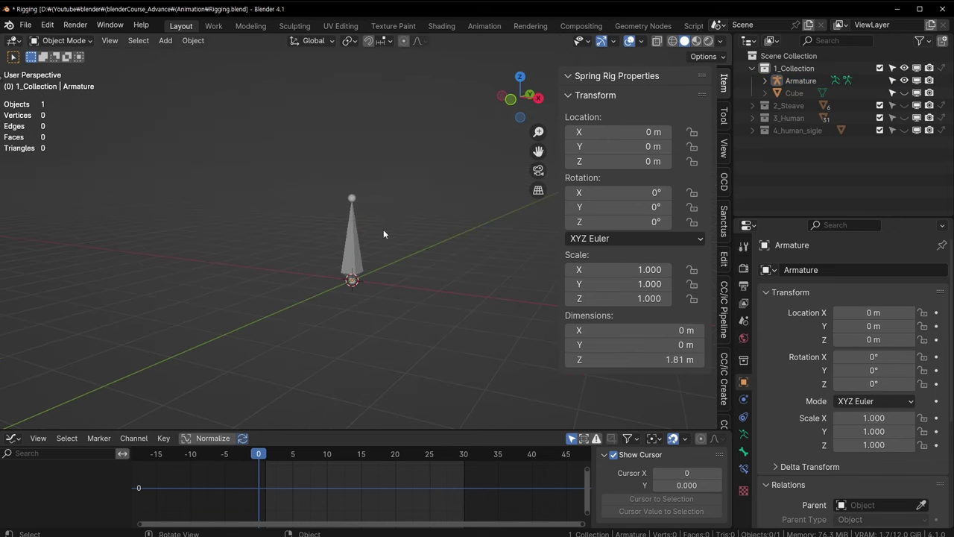
Unhide the Cube and make the Armature the active object again.
click(904, 92)
click(798, 93)
click(800, 80)
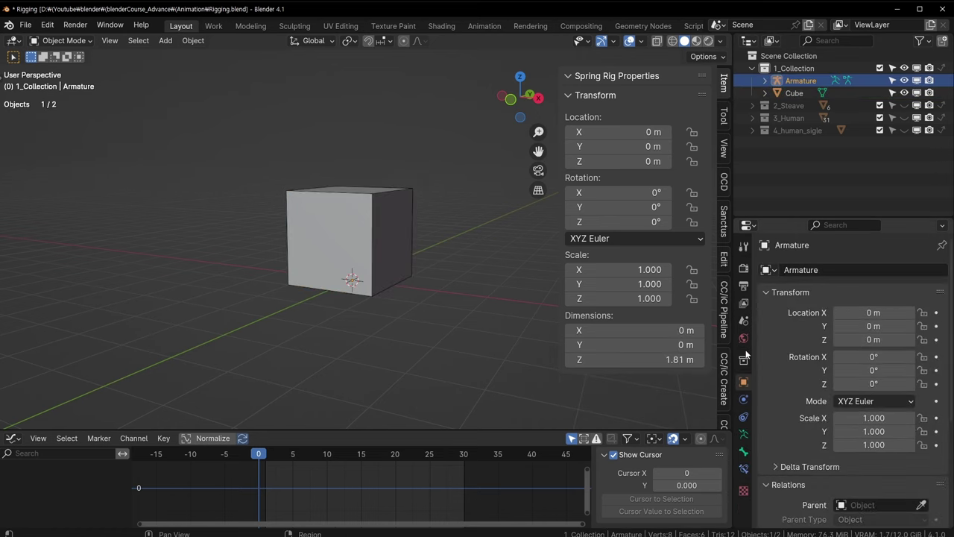
Enable In Front in the armature's Viewport Display so the bone shows through the cube.
click(744, 451)
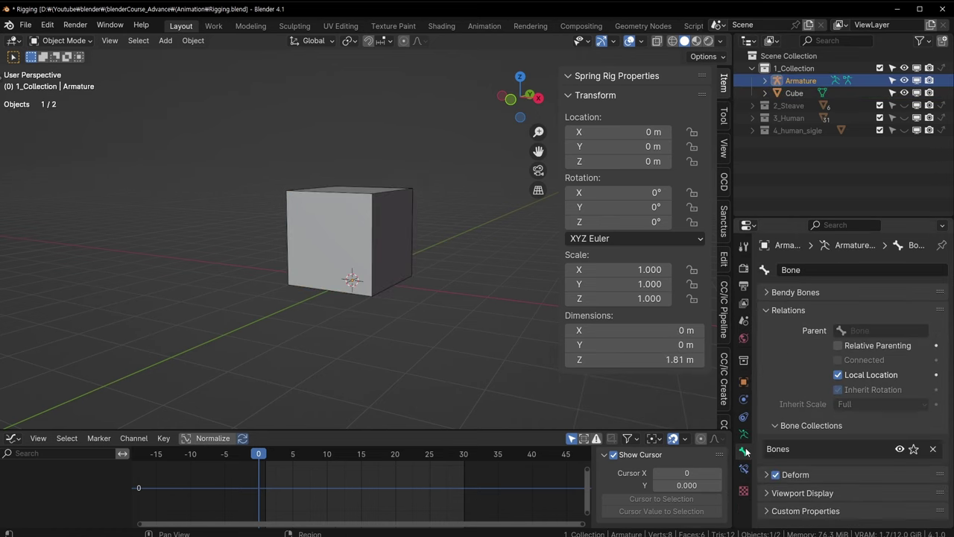
click(743, 434)
scroll(818, 422, down, 3)
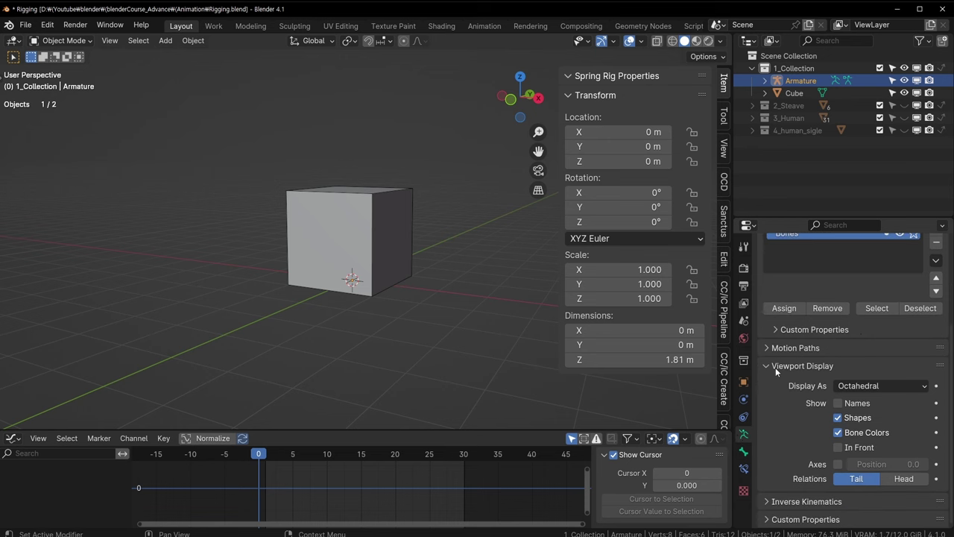
click(844, 449)
scroll(362, 289, up, 4)
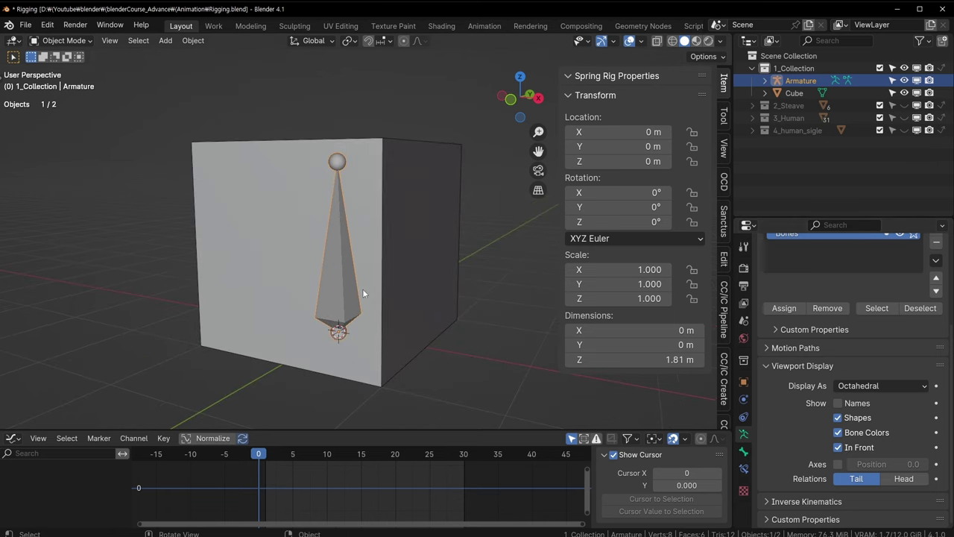
mouse_move(427, 183)
middle_down()
mouse_move(379, 228)
mouse_move(296, 207)
mouse_move(477, 216)
middle_up()
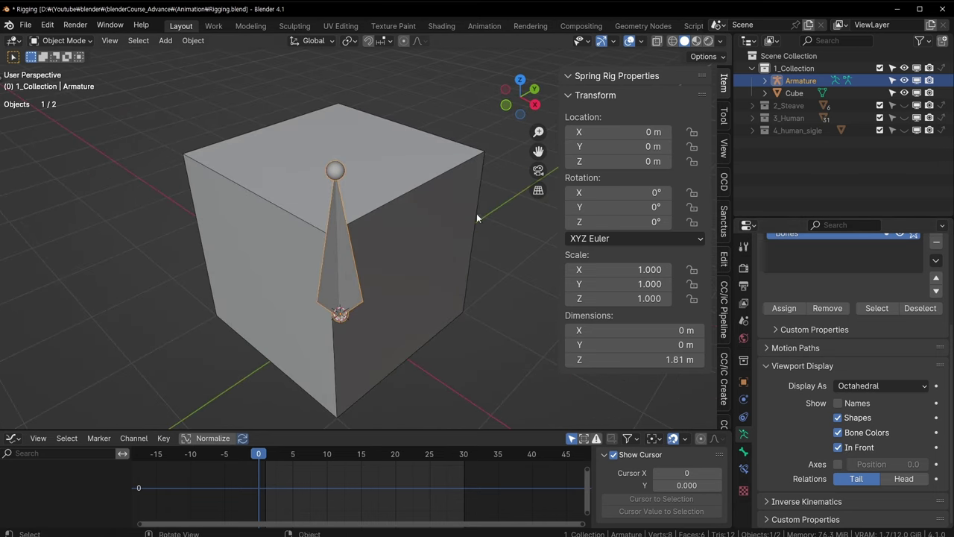
click(794, 92)
click(801, 80)
mouse_move(484, 171)
middle_down()
mouse_move(302, 213)
mouse_move(442, 271)
middle_up()
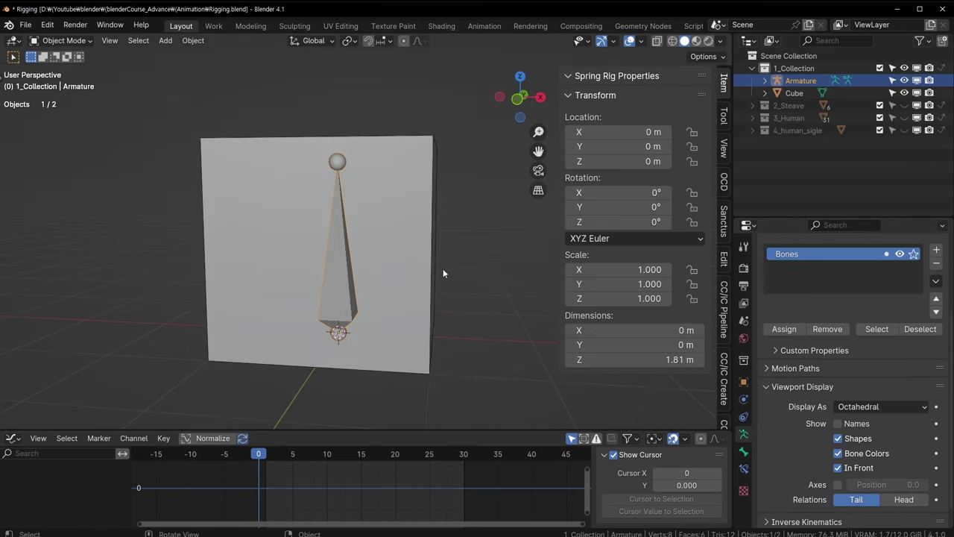
Turn on the bone's axes display and save Rigging.blend.
click(838, 484)
mouse_move(422, 254)
middle_down()
mouse_move(429, 284)
mouse_move(456, 294)
mouse_move(404, 307)
mouse_move(438, 287)
middle_up()
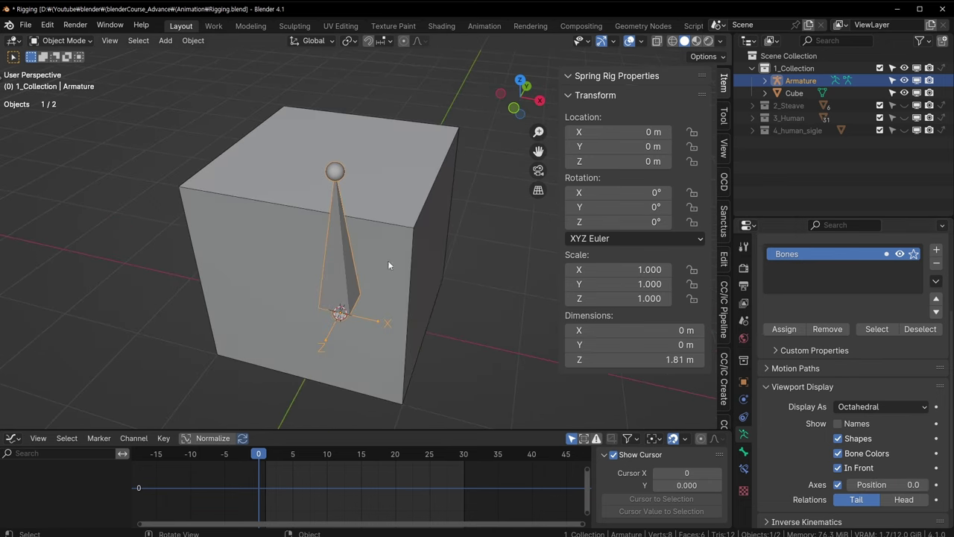
mouse_move(394, 228)
middle_down()
mouse_move(391, 291)
mouse_move(392, 267)
mouse_move(217, 336)
mouse_move(388, 245)
mouse_move(369, 226)
mouse_move(248, 212)
mouse_move(305, 243)
middle_up()
key(ctrl+s)
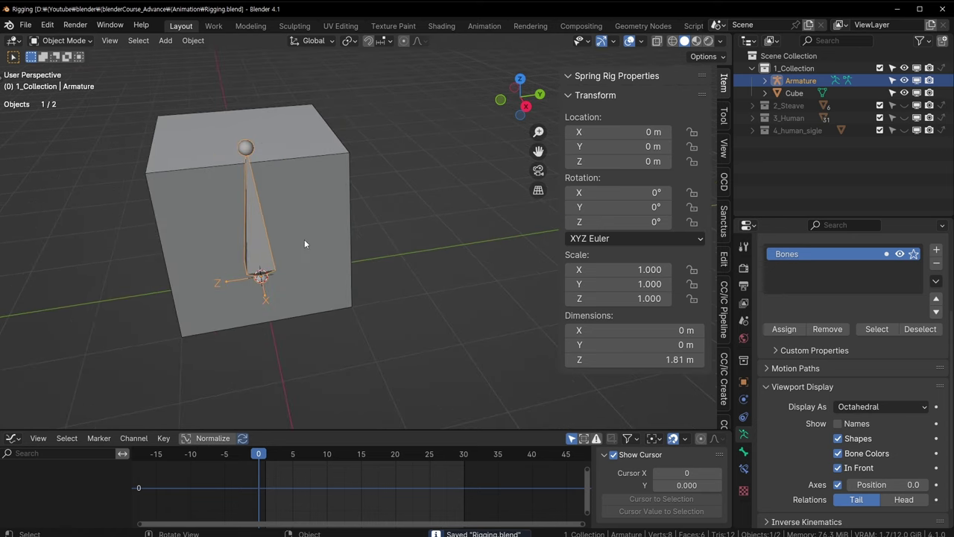
Orbit and pan around the cube to inspect the bone inside it.
mouse_move(247, 254)
middle_down()
mouse_move(267, 283)
mouse_move(346, 283)
mouse_move(272, 277)
mouse_move(357, 274)
mouse_move(304, 207)
mouse_move(361, 213)
mouse_move(312, 298)
middle_up()
scroll(362, 213, up, 3)
scroll(326, 265, up, 3)
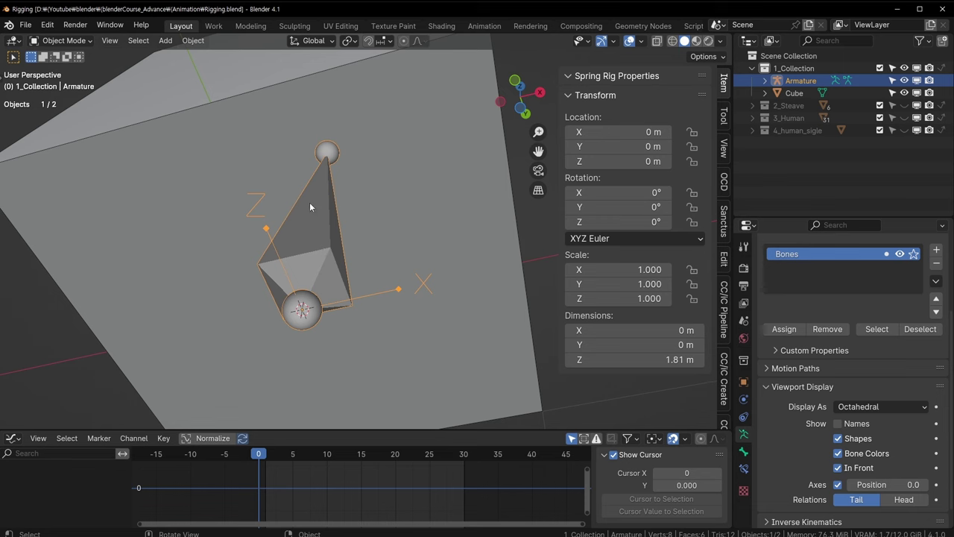
scroll(338, 149, down, 5)
mouse_move(338, 149)
middle_down()
mouse_move(298, 257)
mouse_move(339, 257)
middle_up()
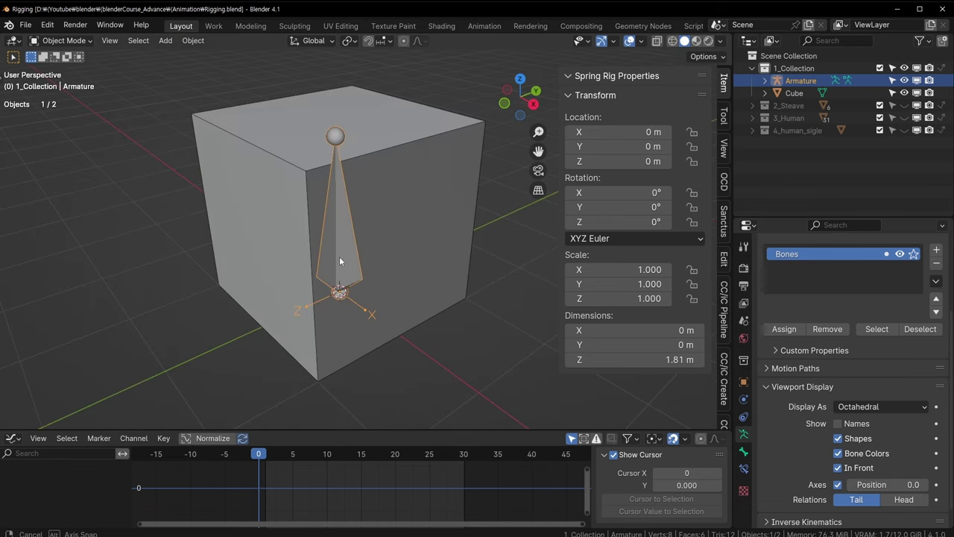
drag(495, 106, 519, 105)
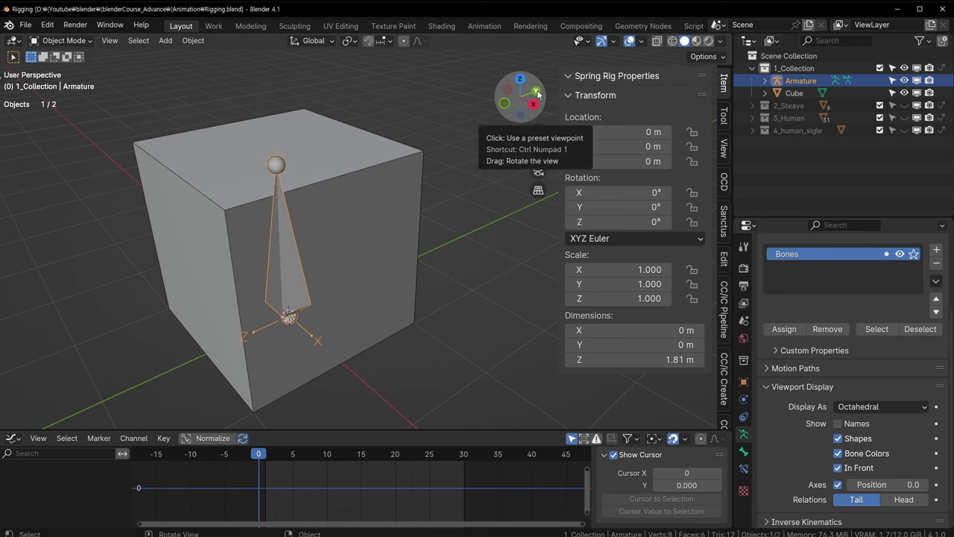
shift+middle_drag(400, 279, 324, 281)
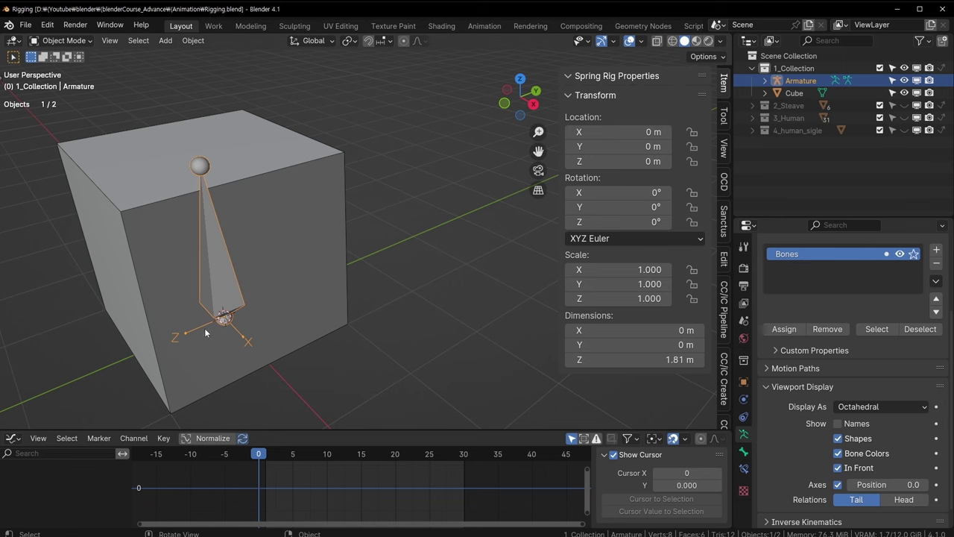
mouse_move(205, 328)
middle_down()
mouse_move(268, 294)
mouse_move(260, 315)
middle_up()
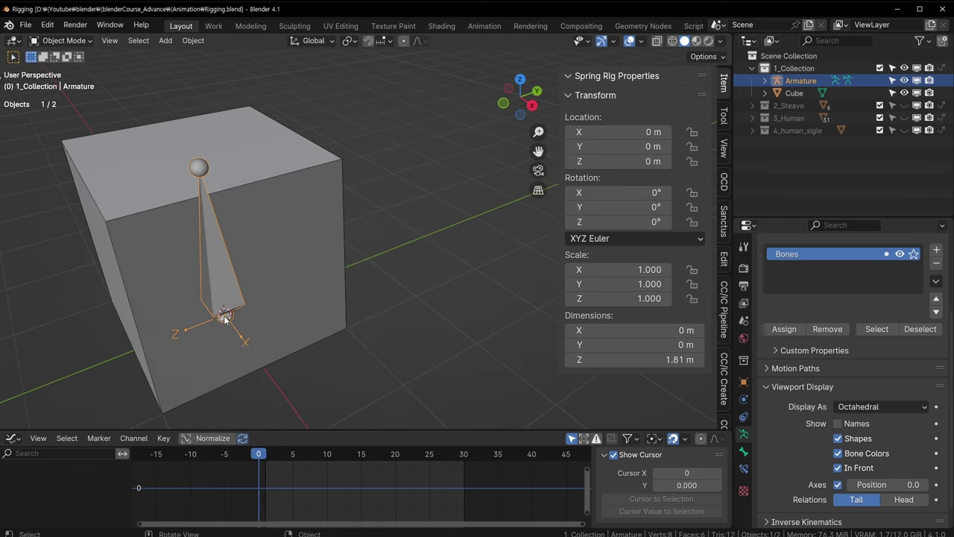
mouse_move(196, 191)
middle_down()
mouse_move(269, 272)
mouse_move(325, 258)
middle_up()
mouse_move(316, 301)
middle_down()
mouse_move(318, 234)
mouse_move(349, 246)
mouse_move(331, 262)
mouse_move(320, 258)
middle_up()
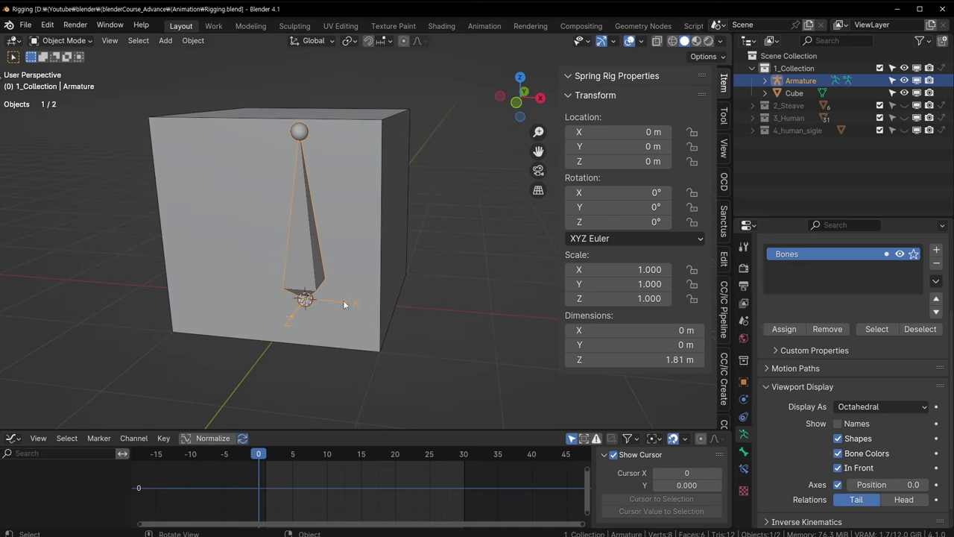
In Edit Mode, raise the bone's tail joint to Z 1.9766 m.
key(Tab)
key(KP_1)
click(290, 156)
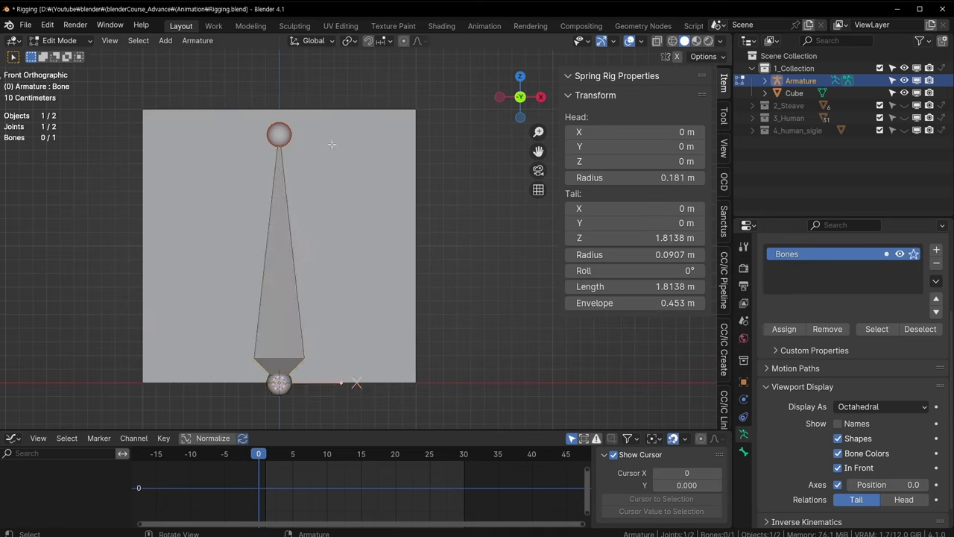
key(g)
key(z)
click(341, 150)
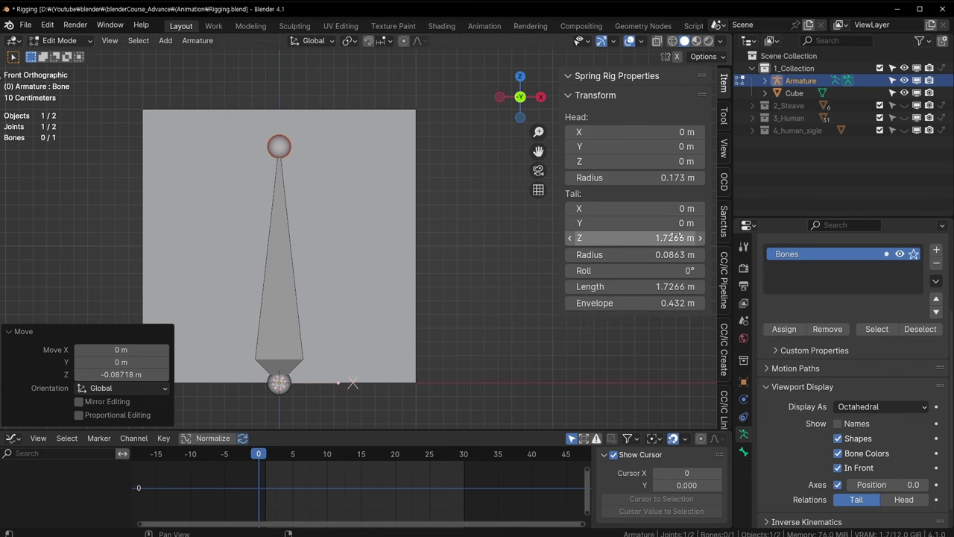
drag(629, 238, 641, 238)
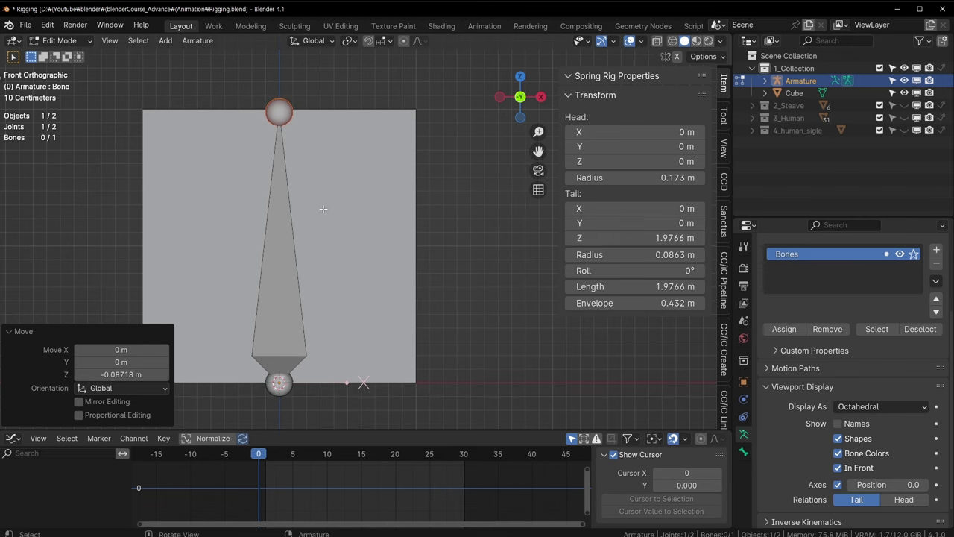
mouse_move(319, 207)
middle_down()
mouse_move(284, 160)
mouse_move(346, 145)
middle_up()
scroll(346, 144, down, 3)
middle_drag(316, 225, 356, 236)
Return the armature to Object Mode and save Rigging.blend again.
key(ctrl+Tab)
click(285, 236)
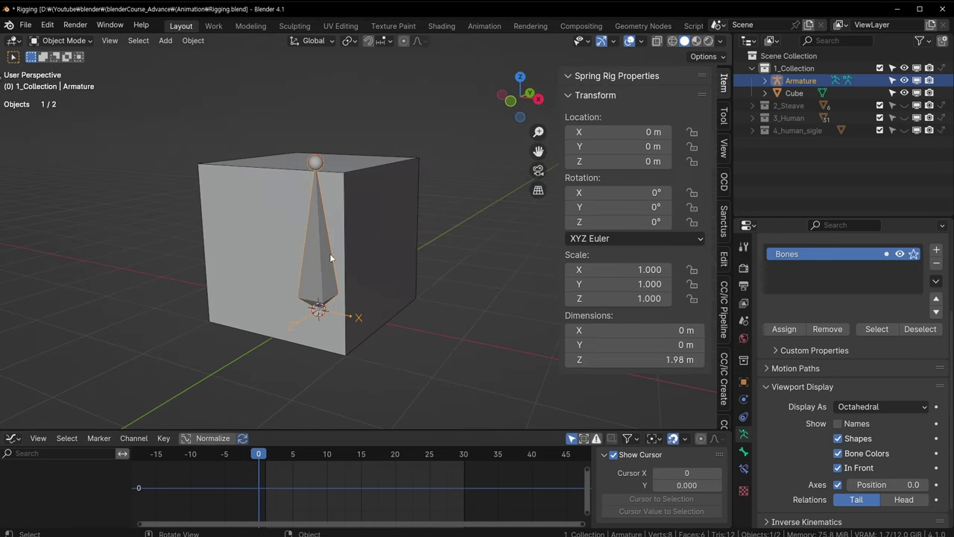
alt+middle_drag(336, 234, 380, 219)
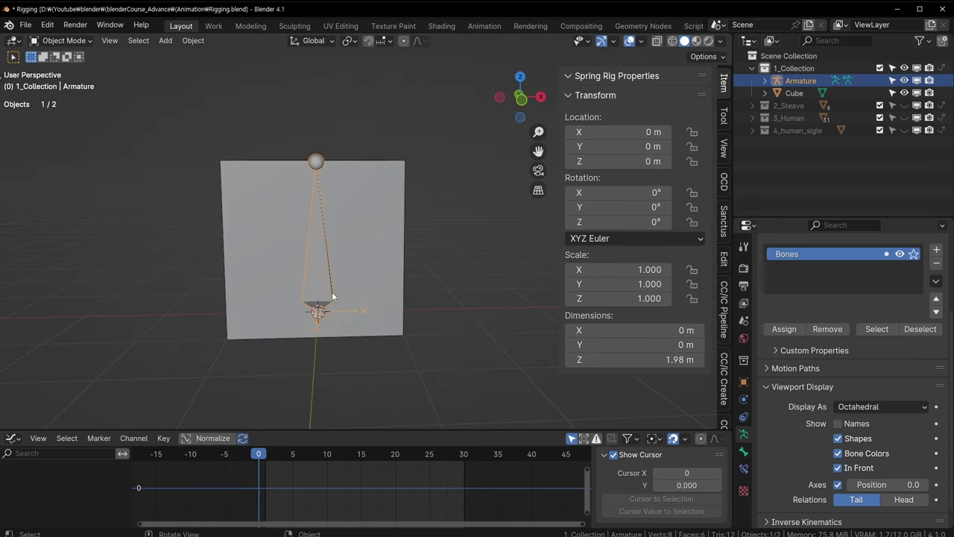
mouse_move(358, 263)
middle_down()
mouse_move(269, 311)
mouse_move(339, 283)
middle_up()
key(ctrl+s)
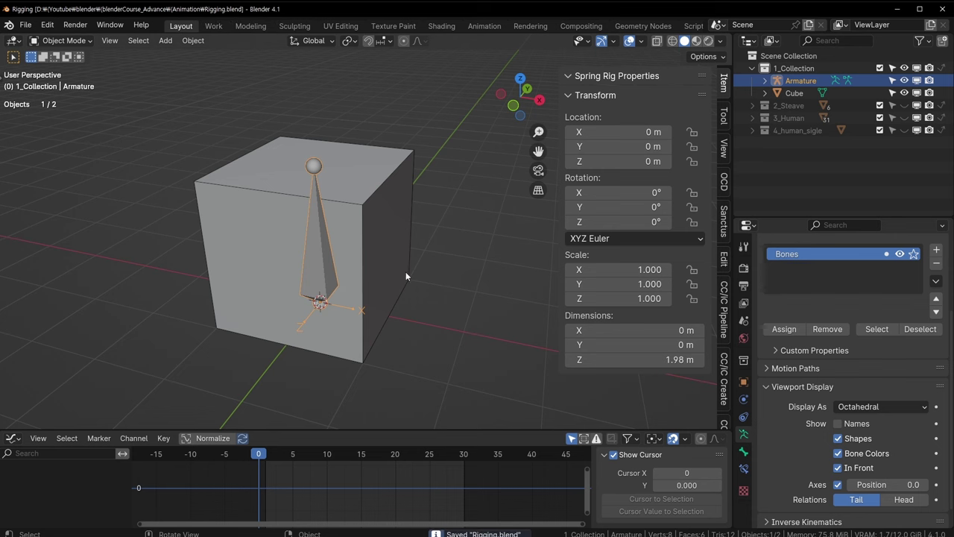
Rename the armature object to Cube_Bone in the Outliner.
double_click(790, 81)
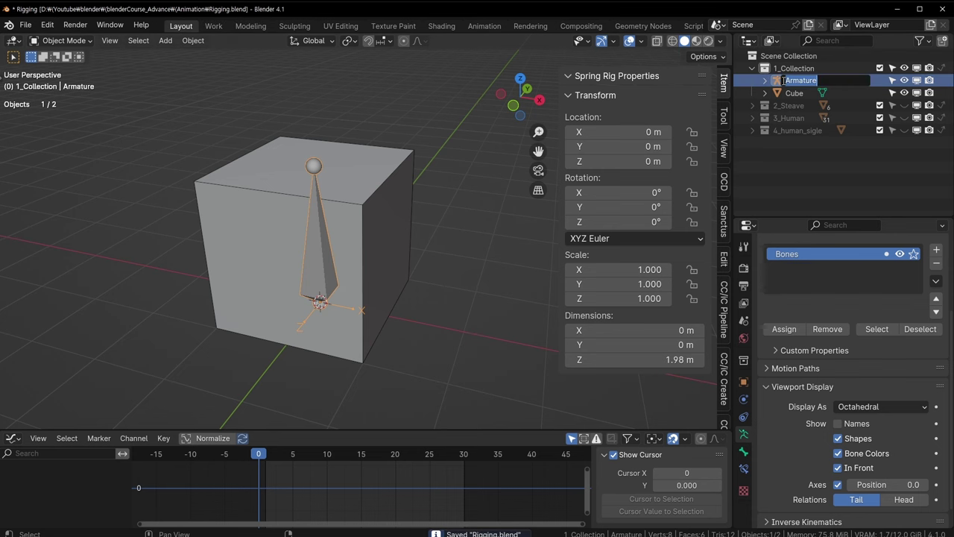
text(Cube_Bone)
key(Return)
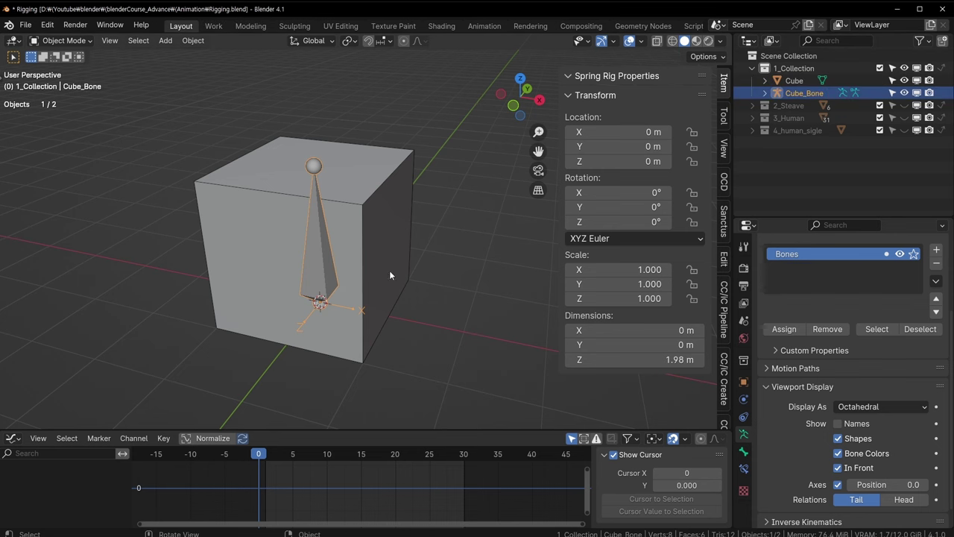
middle_drag(389, 275, 381, 261)
Check the Cube_Bone bone's properties in Edit Mode, then go back to Object Mode.
key(Tab)
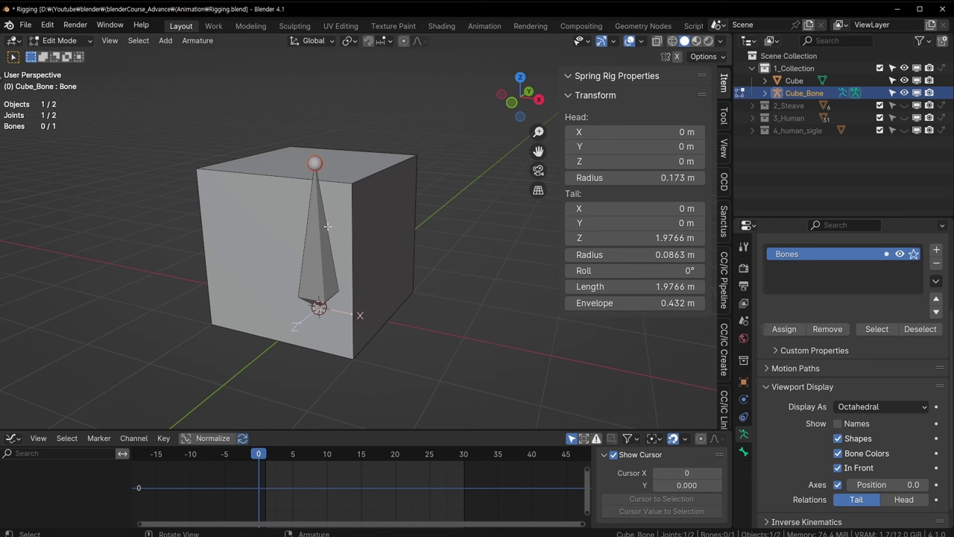
click(327, 226)
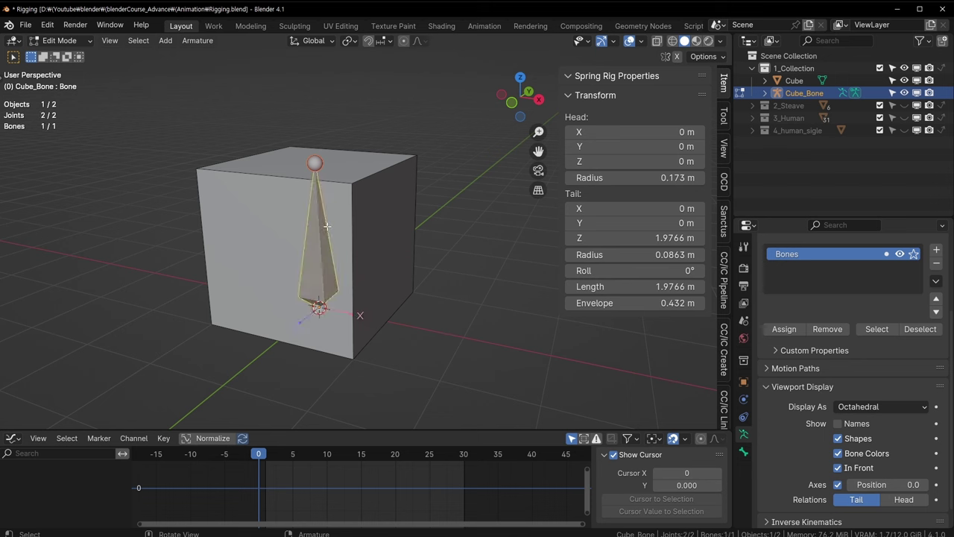
click(743, 452)
scroll(805, 316, up, 5)
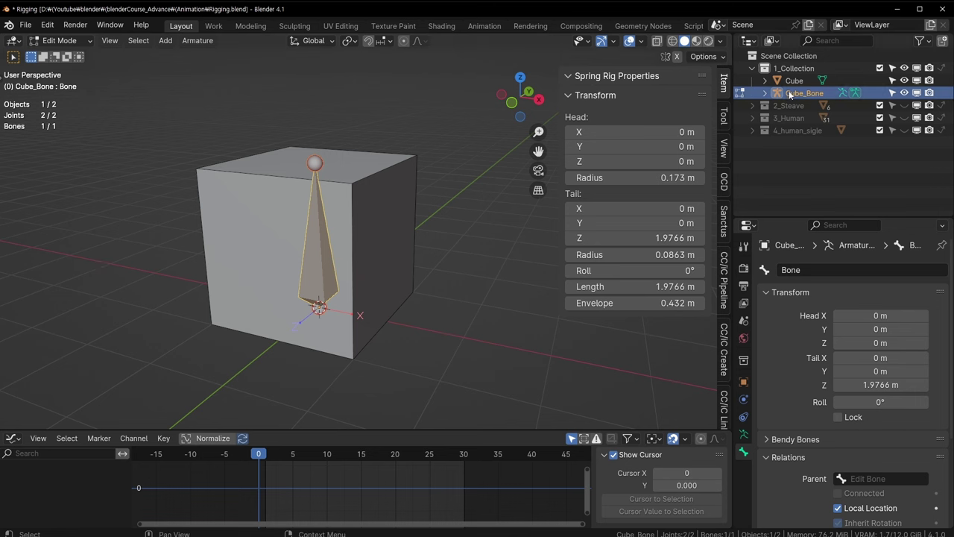
click(312, 160)
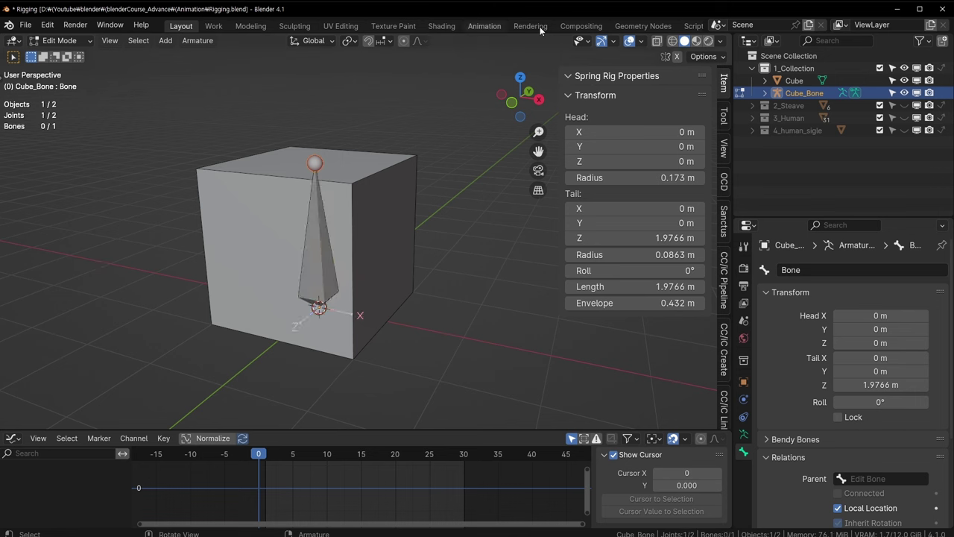
click(319, 227)
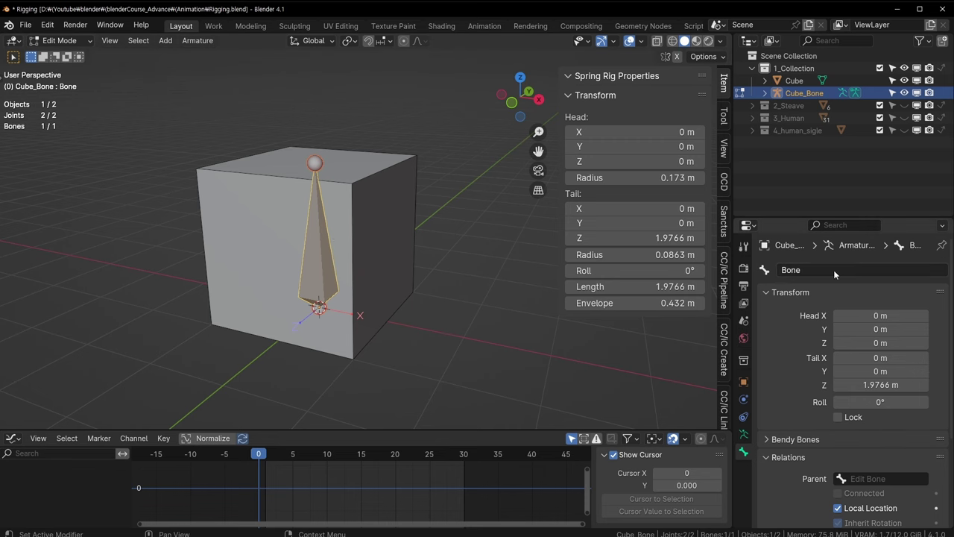
key(Tab)
click(380, 240)
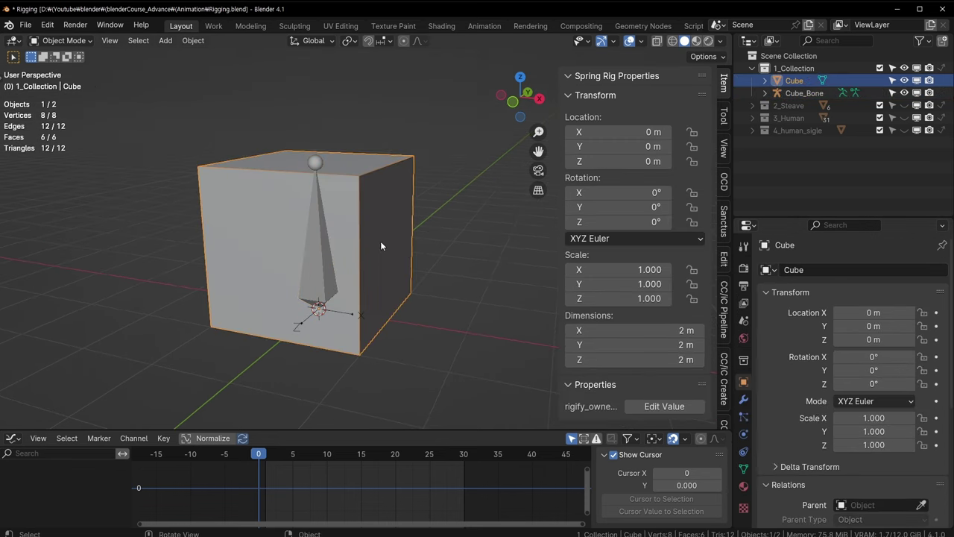
Select the Cube_Bone armature, then select the cube mesh.
mouse_move(380, 243)
middle_down()
mouse_move(364, 262)
mouse_move(320, 237)
mouse_move(389, 258)
mouse_move(429, 246)
middle_up()
click(321, 236)
mouse_move(334, 210)
middle_down()
mouse_move(399, 237)
mouse_move(397, 188)
middle_up()
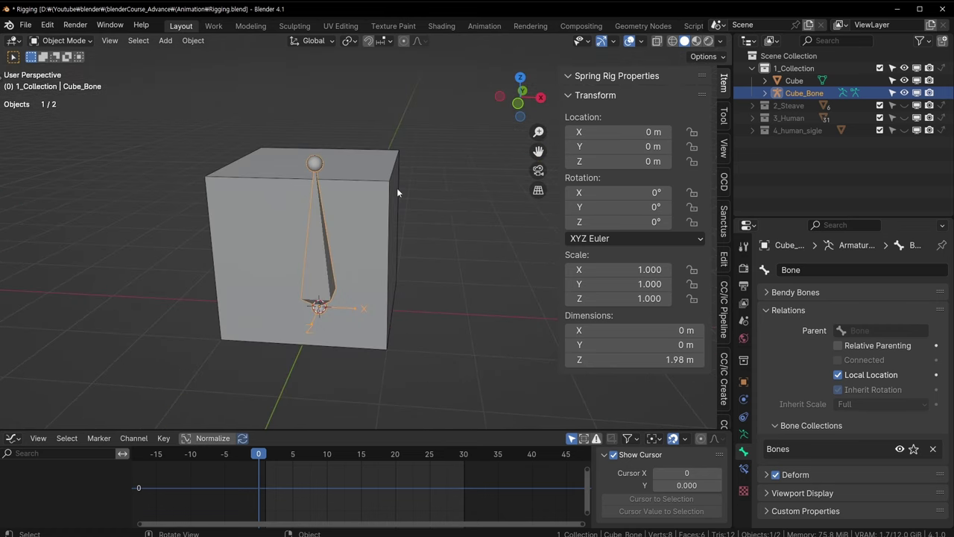
middle_drag(453, 244, 434, 247)
click(376, 211)
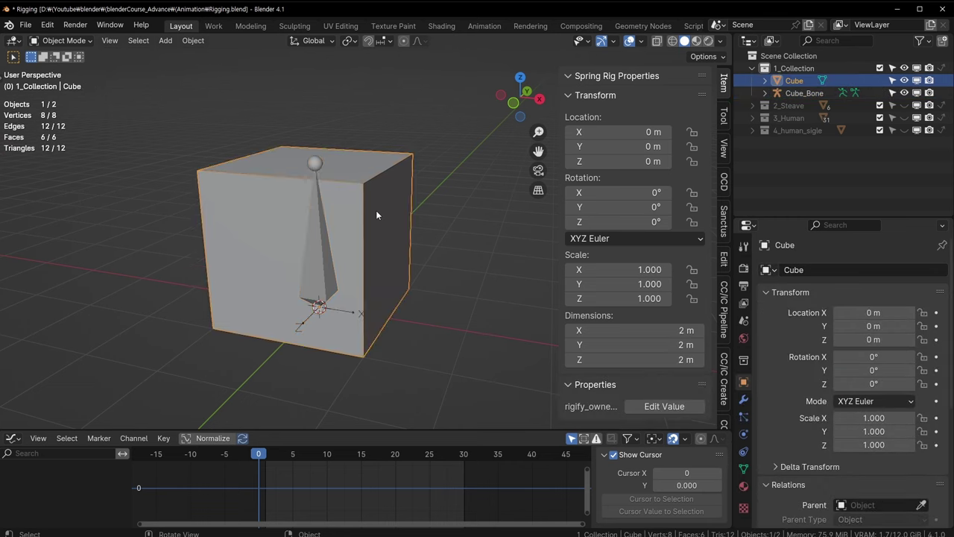
middle_drag(375, 211, 363, 220)
Add three evenly spaced horizontal loop cuts to the cube in Edit Mode.
key(Tab)
key(ctrl+r)
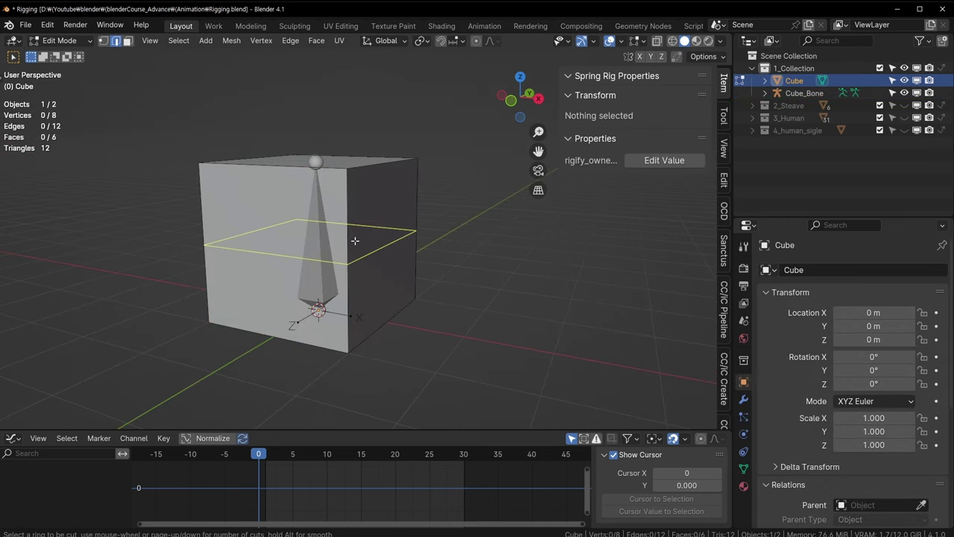
scroll(355, 241, up, 1)
scroll(355, 241, up, 1)
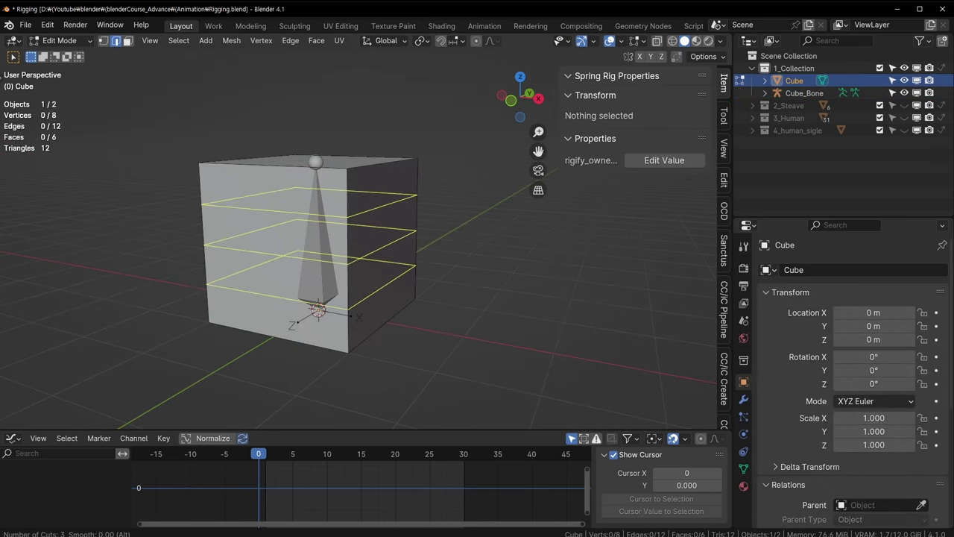
click(355, 240)
mouse_move(355, 241)
middle_down()
mouse_move(408, 253)
mouse_move(383, 207)
middle_up()
Return to Object Mode, save the file, and add Cube_Bone to the selection with the cube.
key(Tab)
key(ctrl+s)
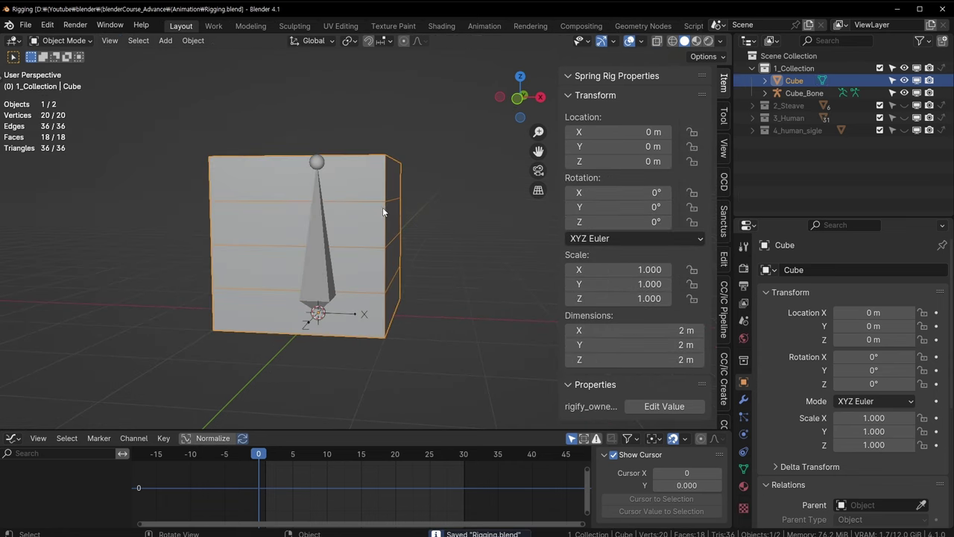
scroll(396, 216, up, 1)
scroll(395, 242, up, 1)
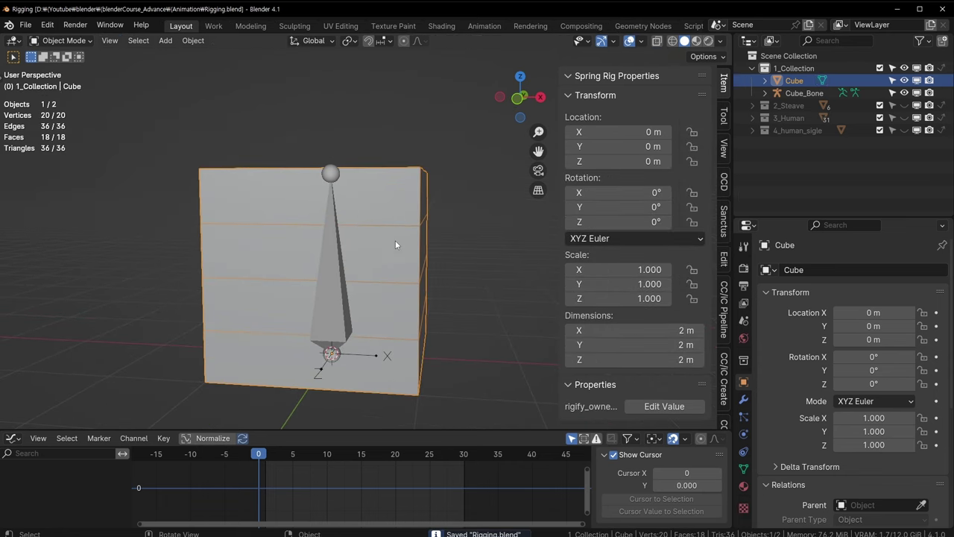
middle_drag(399, 202, 396, 213)
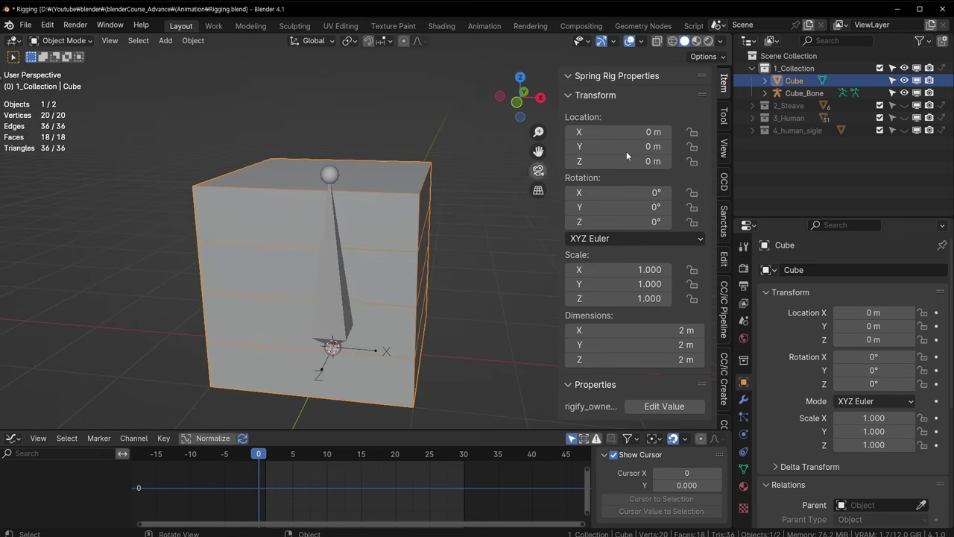
shift+click(334, 246)
middle_drag(421, 309, 418, 285)
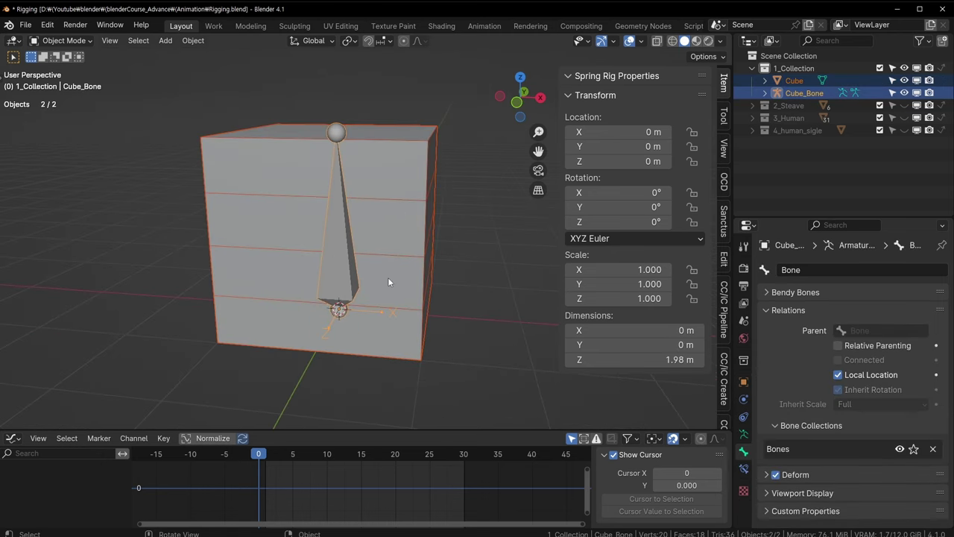
Parent the Cube to Cube_Bone With Automatic Weights.
key(ctrl+p)
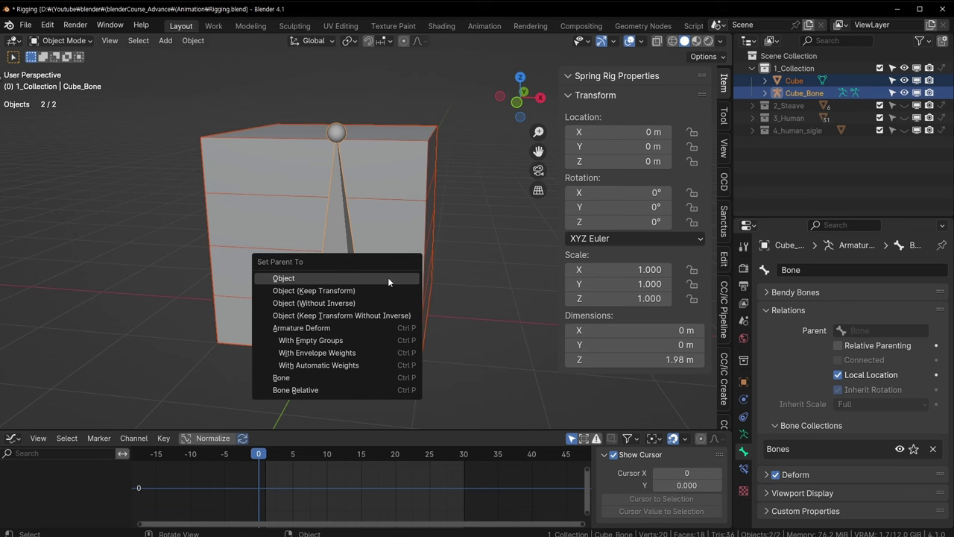
click(331, 279)
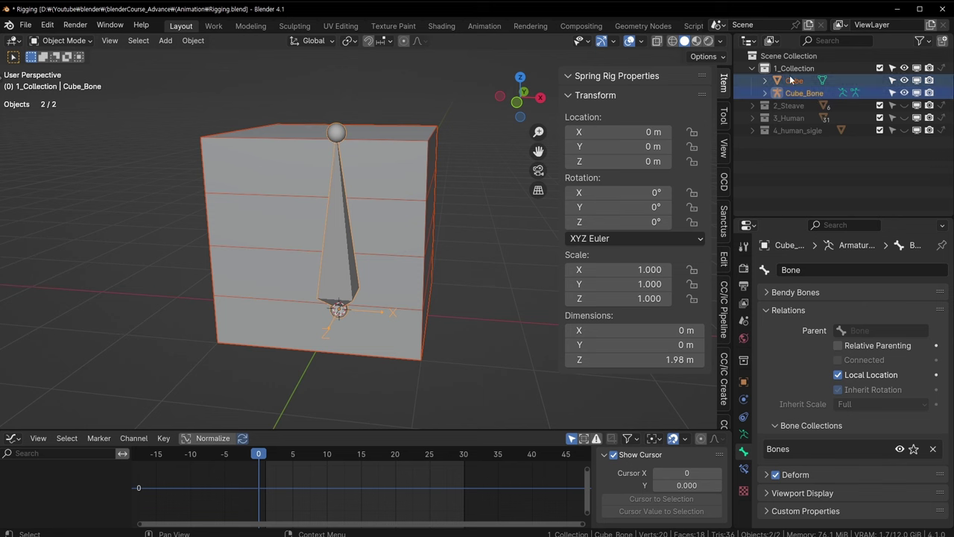
key(ctrl+p)
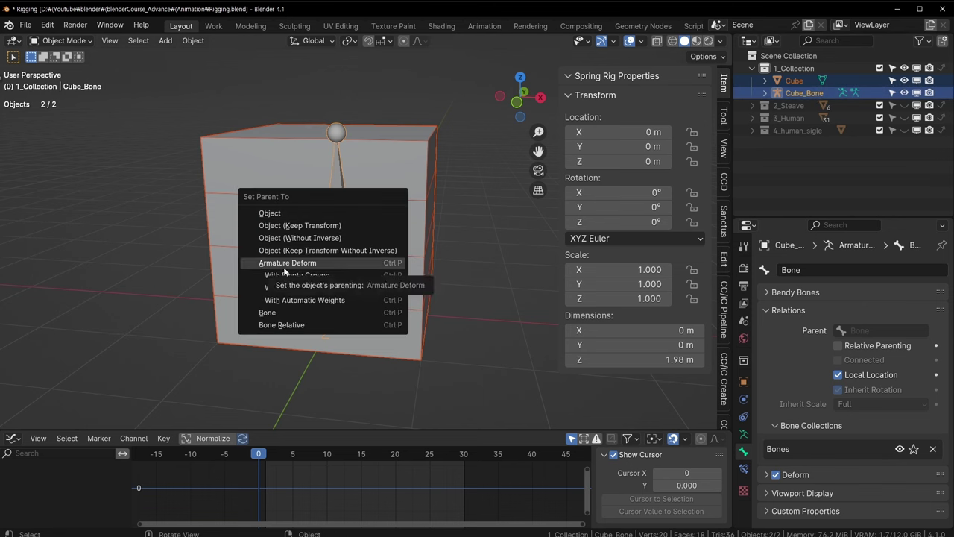
click(312, 300)
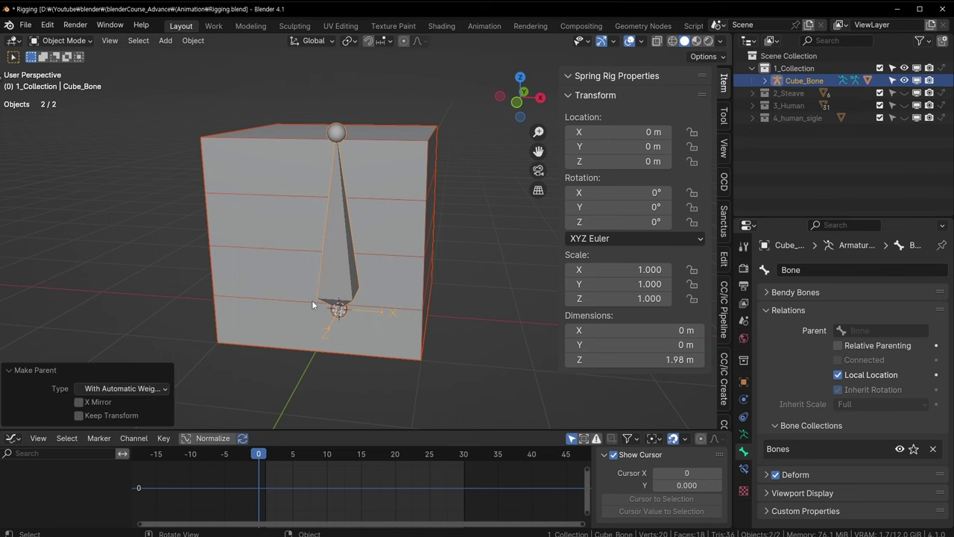
Expand Cube_Bone in the Outliner and select the Cube on its own.
click(764, 81)
click(326, 227)
key(g)
key(Escape)
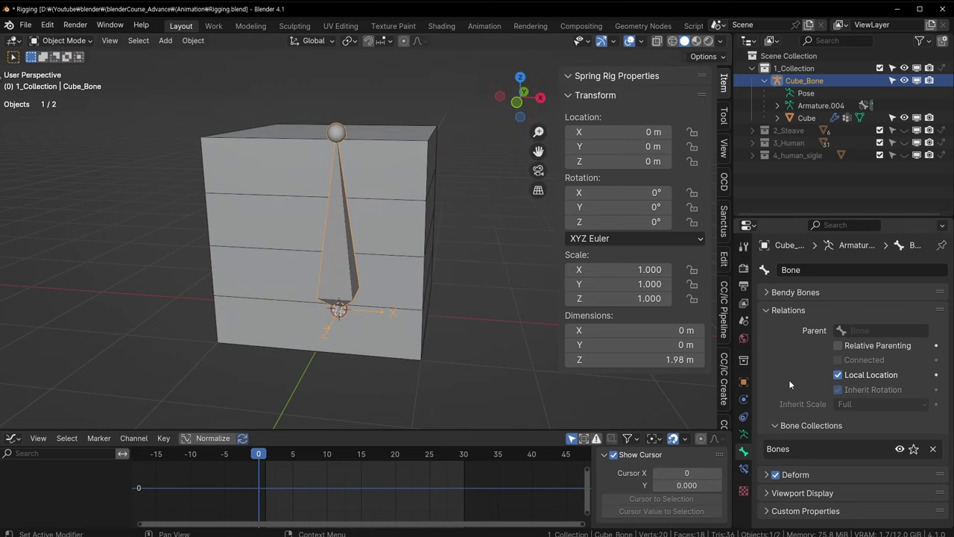
click(388, 213)
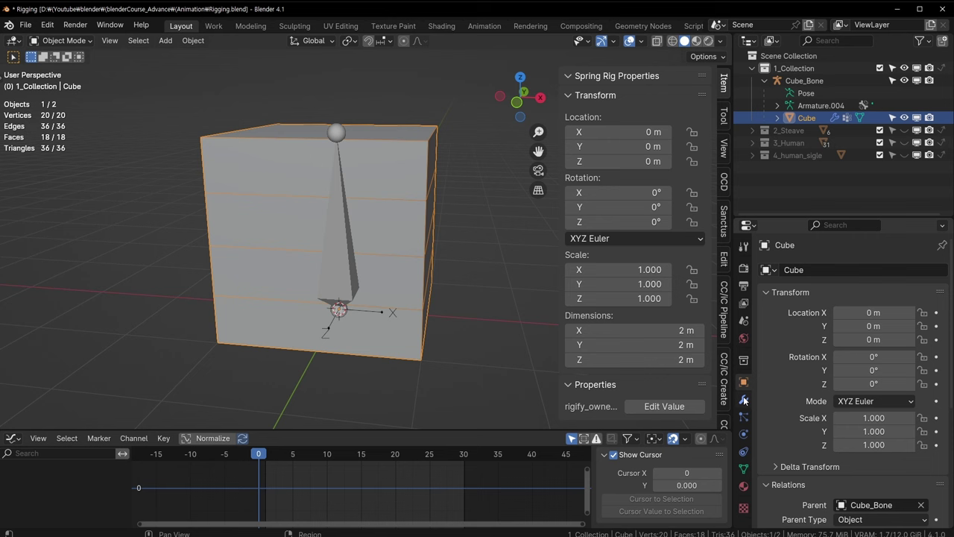
Inspect the Cube's Armature modifier and Bone vertex group, then select the Cube_Bone armature.
click(743, 399)
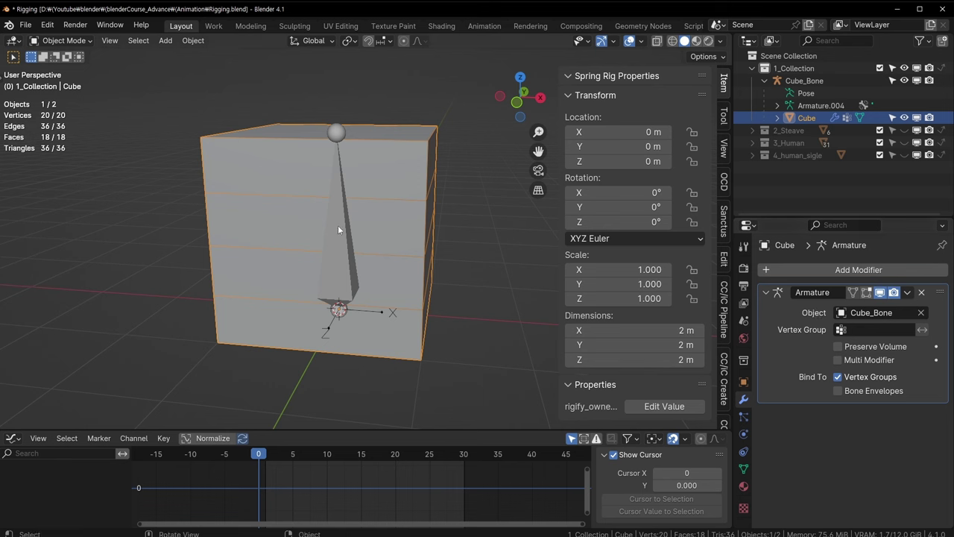
click(743, 469)
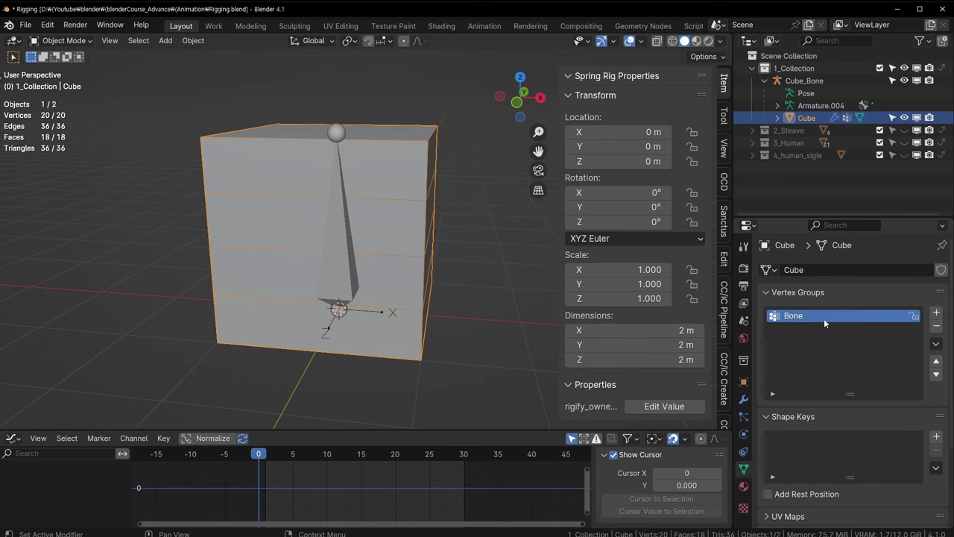
scroll(832, 316, down, 1)
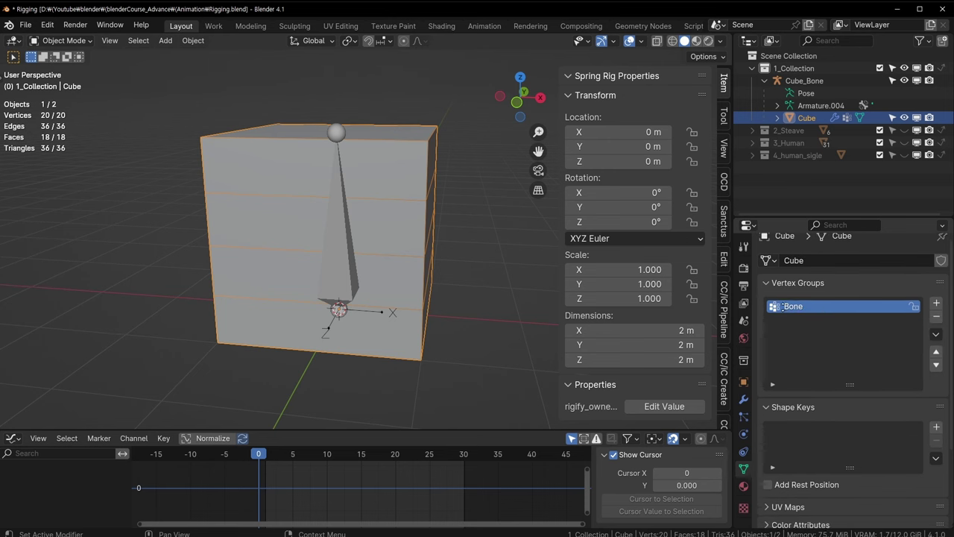
scroll(805, 359, up, 1)
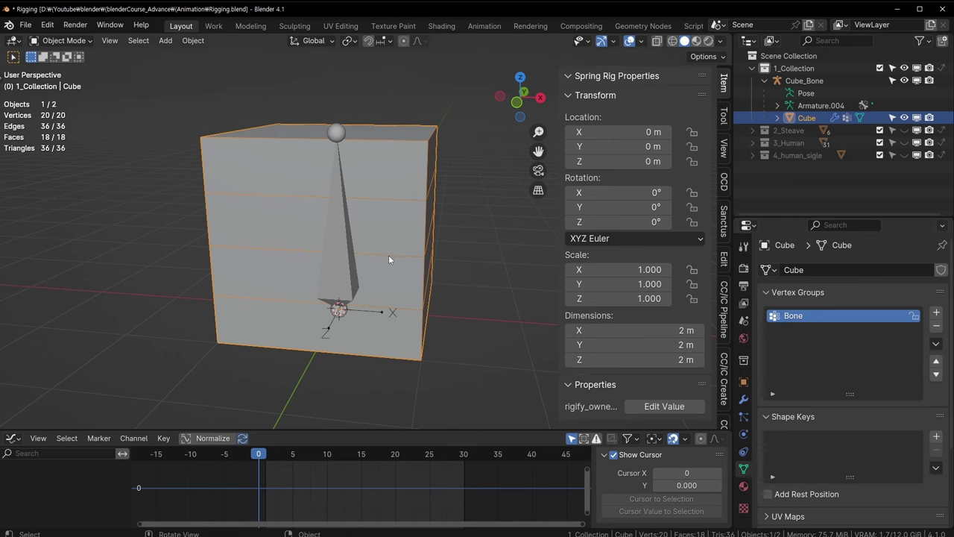
mouse_move(388, 255)
middle_down()
mouse_move(391, 225)
mouse_move(340, 254)
middle_up()
click(340, 258)
Delete the old Cube_Bone armature and reselect the cube.
key(Delete)
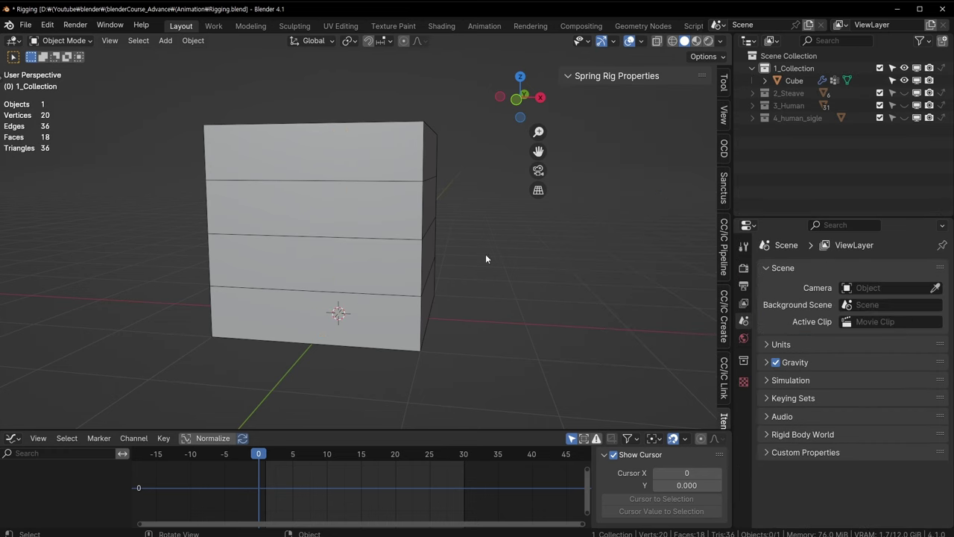
middle_drag(489, 253, 420, 240)
click(415, 244)
Add a new armature at the cube's base, drawn In Front with bone Axes shown.
key(shift+a)
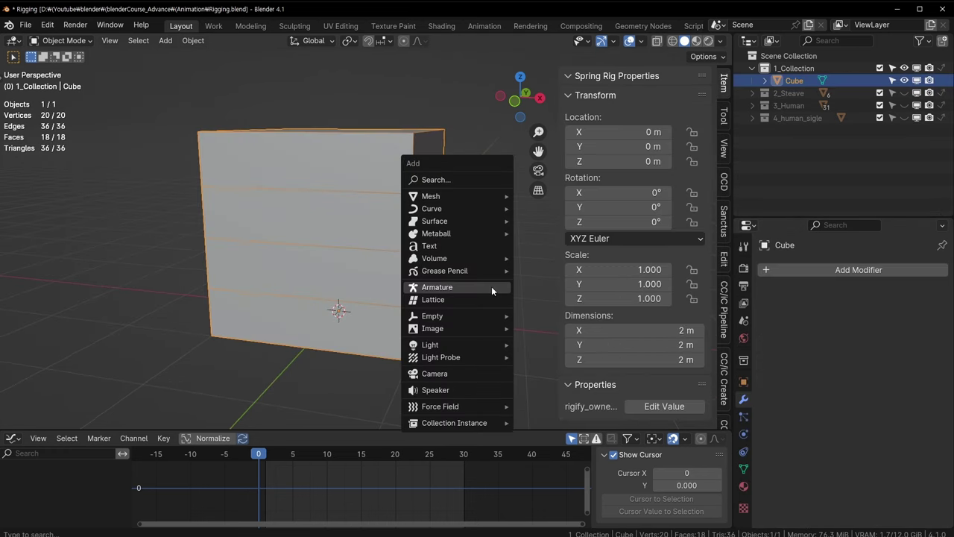
click(492, 290)
click(743, 434)
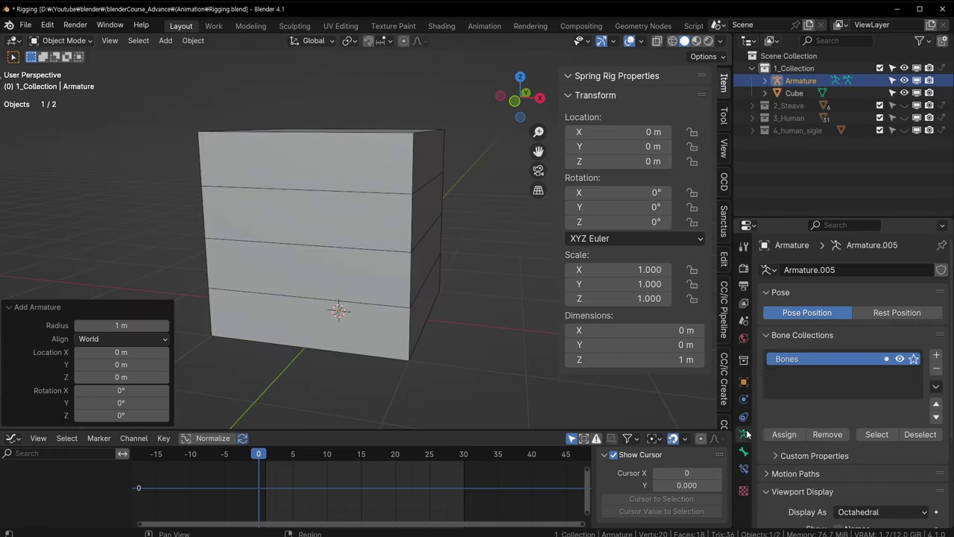
scroll(889, 416, down, 5)
click(842, 448)
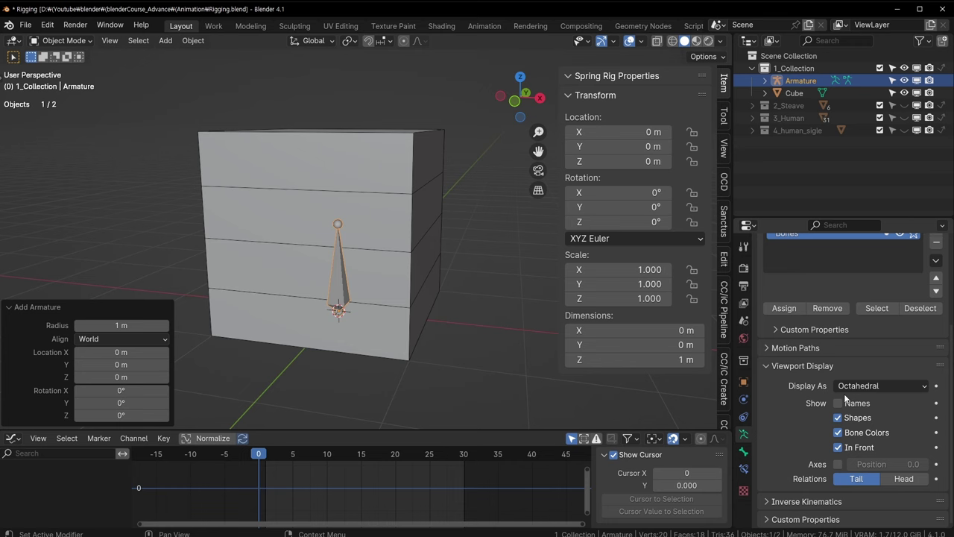
click(838, 463)
In front view, extrude Bone.001 straight up along Z to the cube's top.
middle_drag(420, 326, 440, 317)
key(KP_1)
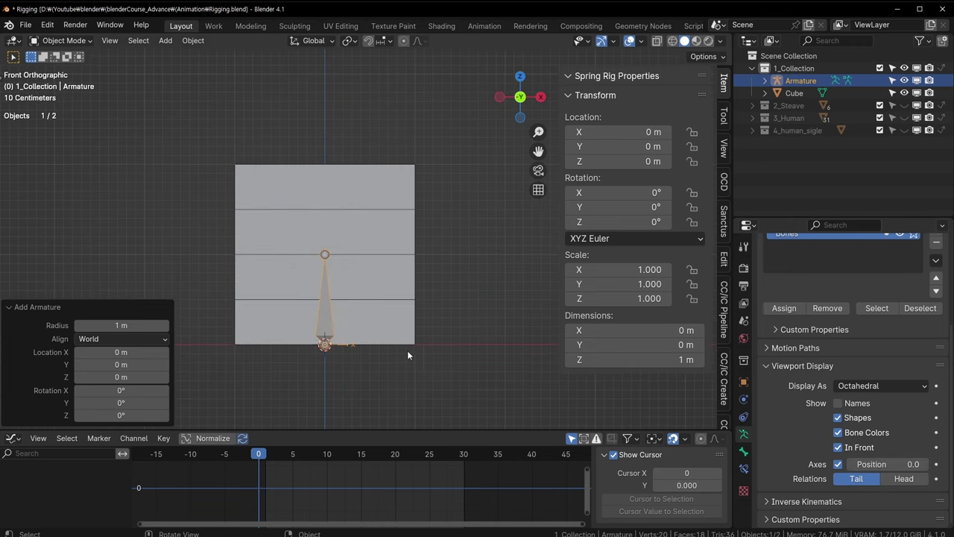
mouse_move(407, 350)
ctrl+middle_down()
mouse_move(325, 313)
mouse_move(388, 300)
ctrl+middle_up()
key(Tab)
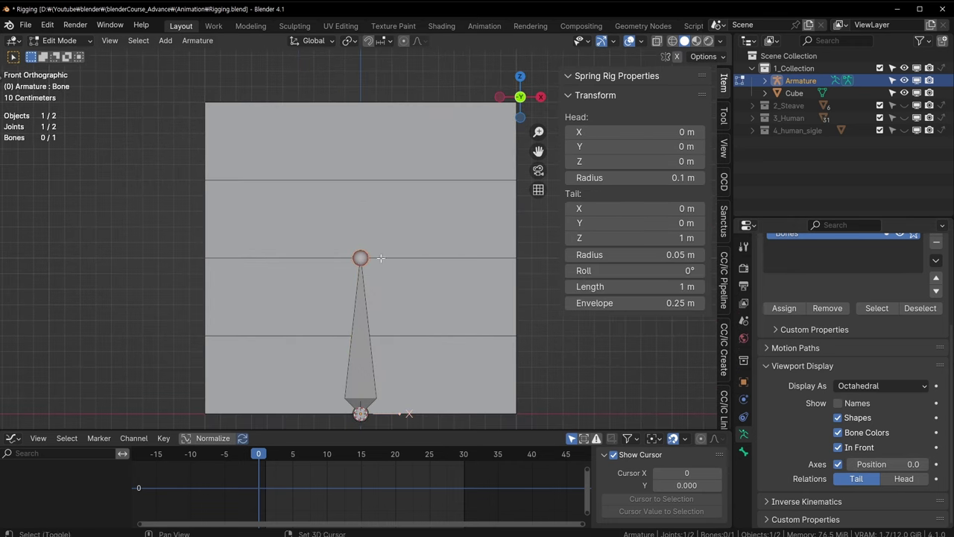
shift+middle_drag(378, 365, 365, 374)
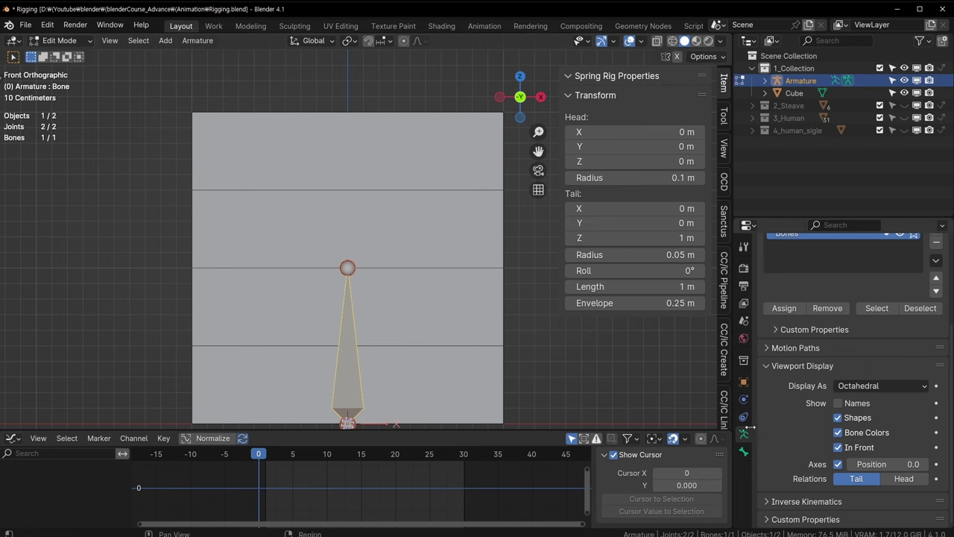
key(e)
key(Escape)
key(g)
key(z)
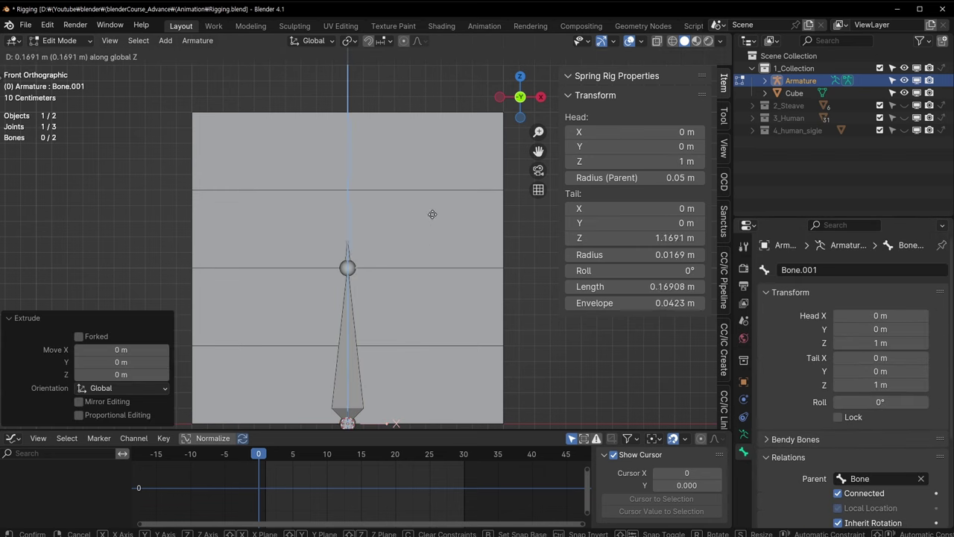
click(435, 97)
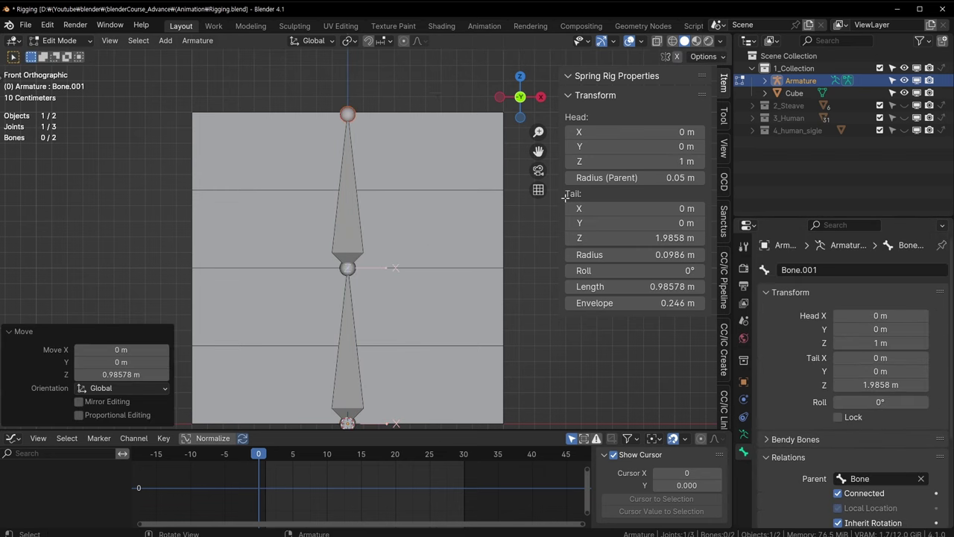
Check the Bone and Bone.001 selections and return the armature to Object Mode.
click(341, 337)
click(364, 189)
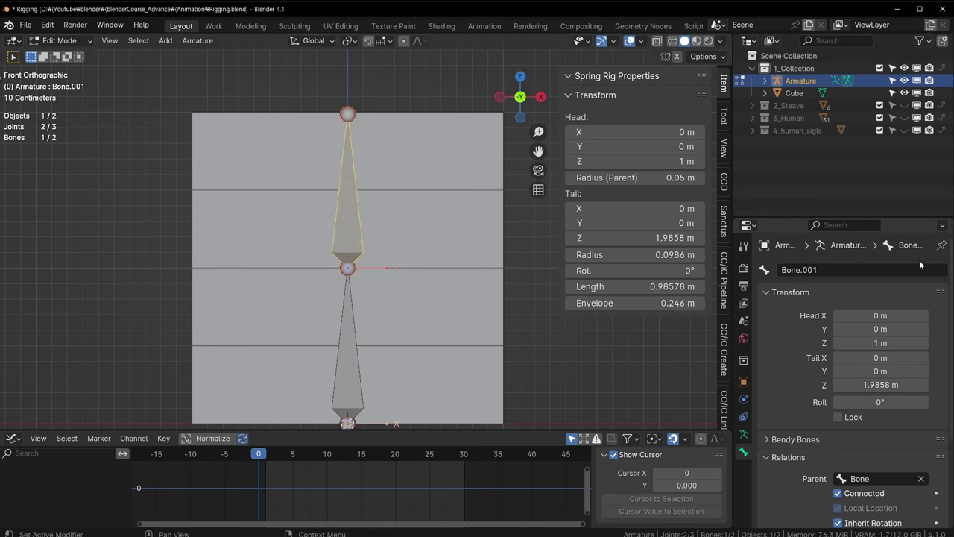
click(358, 344)
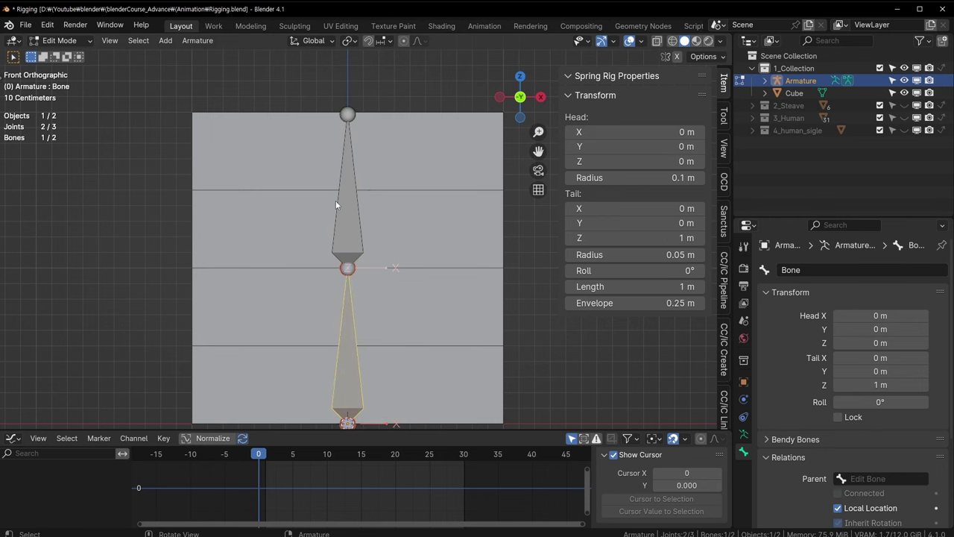
key(Tab)
mouse_move(351, 246)
middle_down()
mouse_move(379, 267)
mouse_move(343, 194)
middle_up()
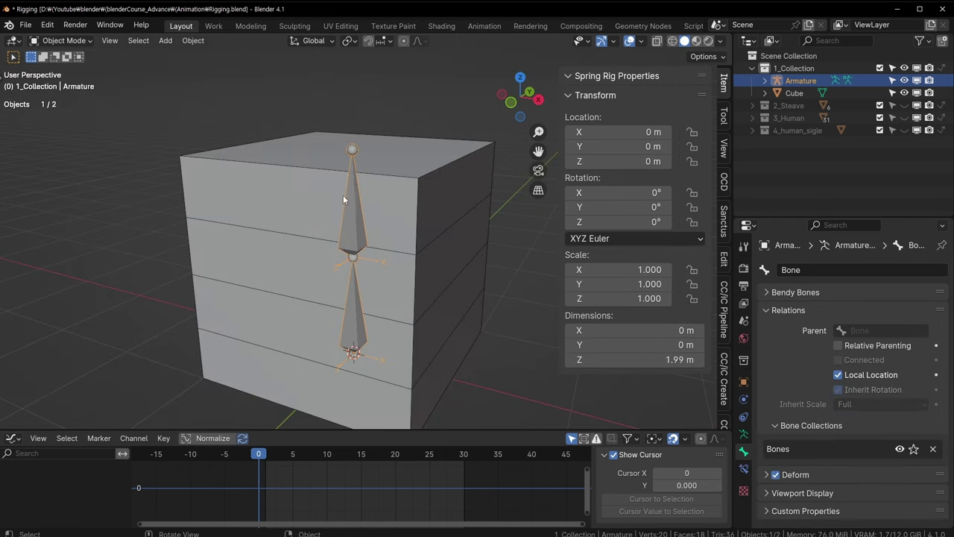
Save Rigging.blend and parent the Cube to the new Armature With Automatic Weights.
middle_drag(343, 262, 401, 246)
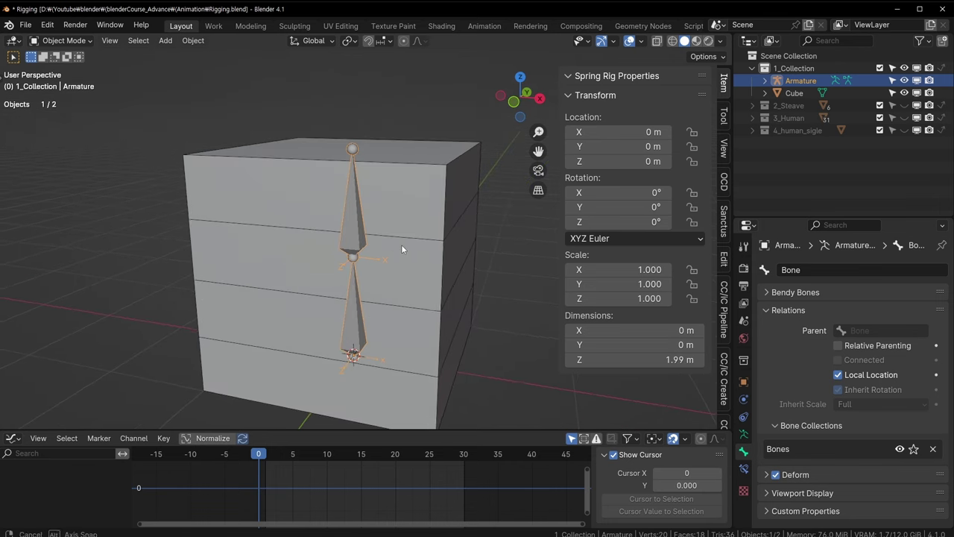
key(ctrl+s)
click(433, 213)
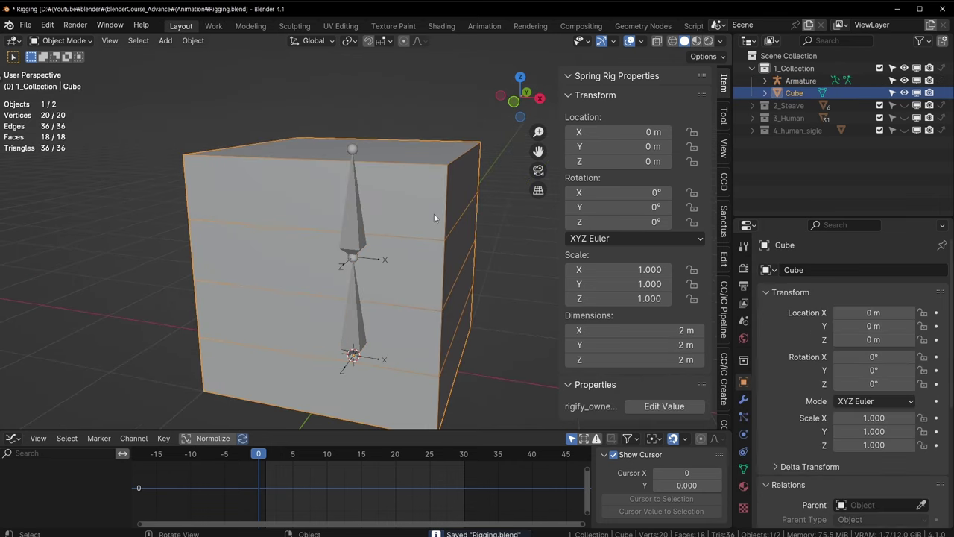
shift+click(355, 211)
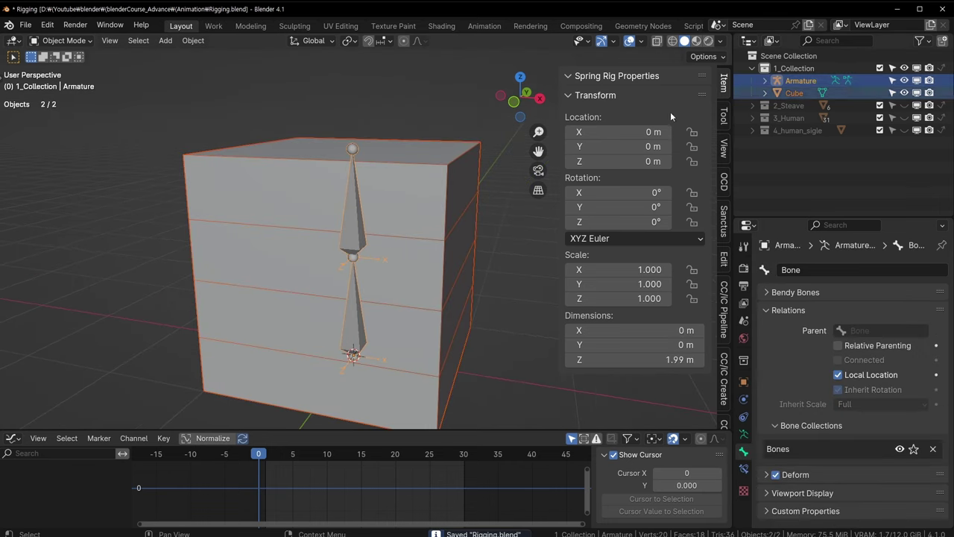
key(ctrl+p)
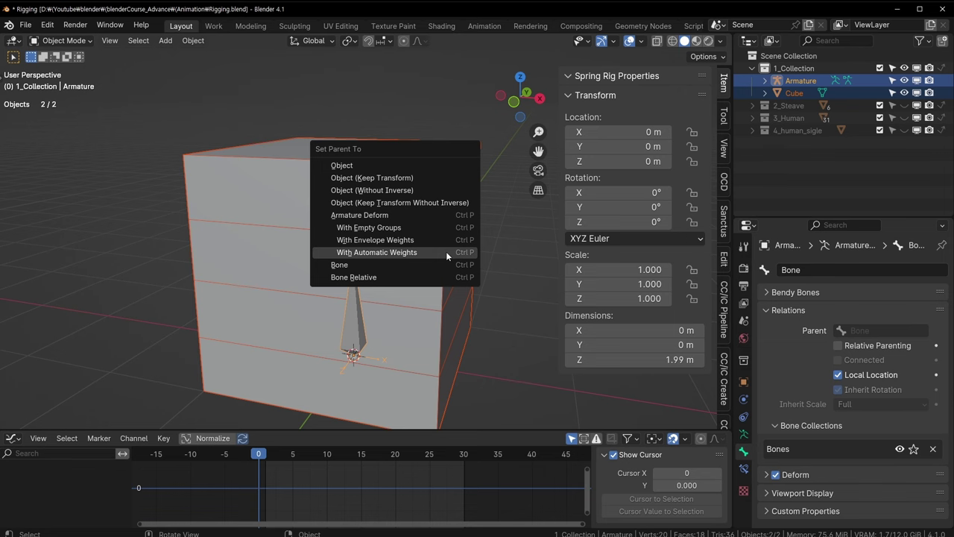
click(446, 252)
Select the cube alone and check its Armature modifier and Bone/Bone.001 vertex groups.
click(432, 274)
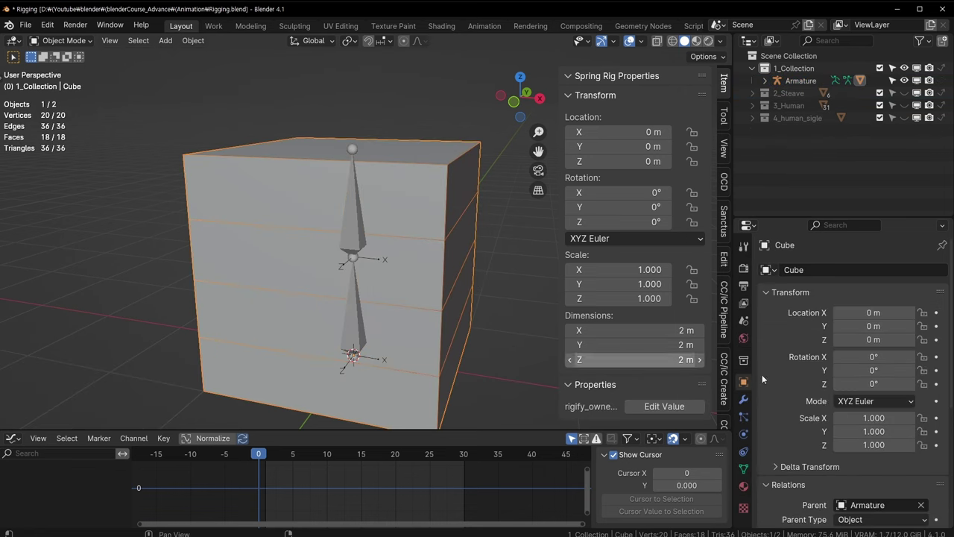
click(744, 400)
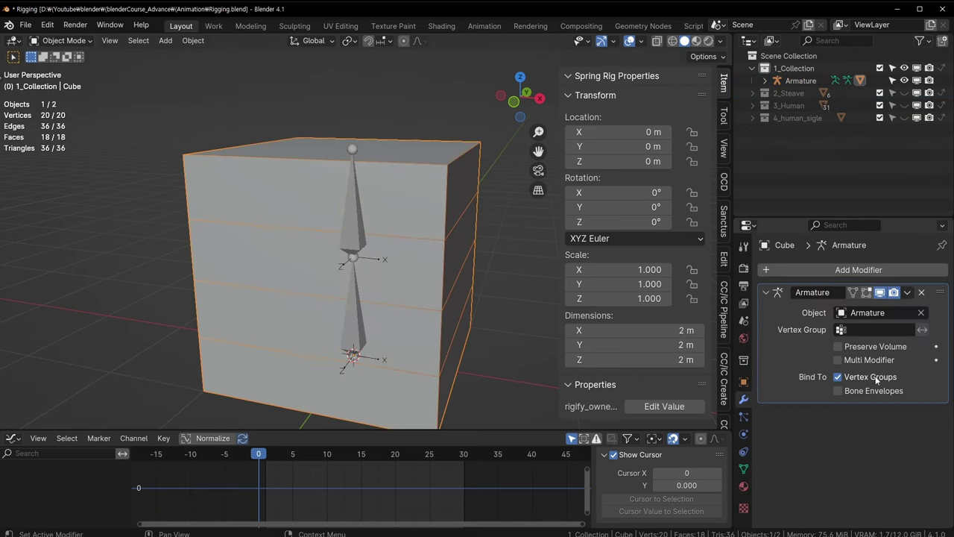
click(743, 468)
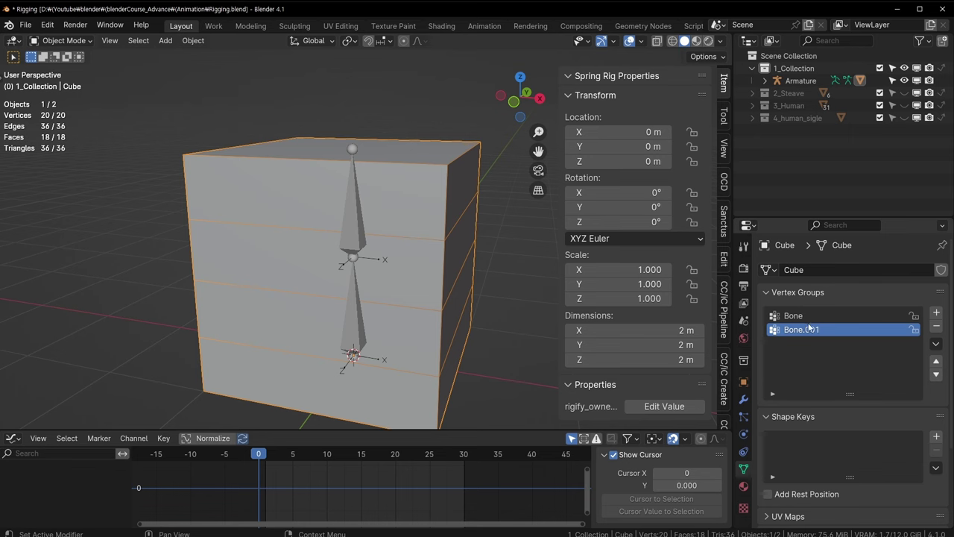
In Edit Mode, select the top front-right corner vertex and read its Bone and Bone.001 weights.
mouse_move(435, 247)
middle_down()
mouse_move(450, 181)
mouse_move(445, 199)
middle_up()
key(Tab)
click(447, 171)
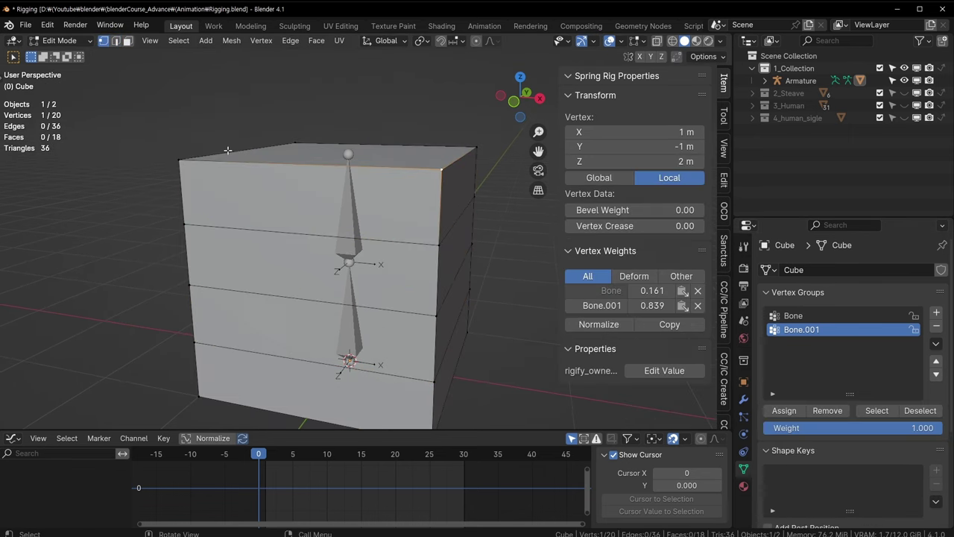
click(194, 159)
click(303, 140)
click(405, 177)
click(433, 161)
click(824, 315)
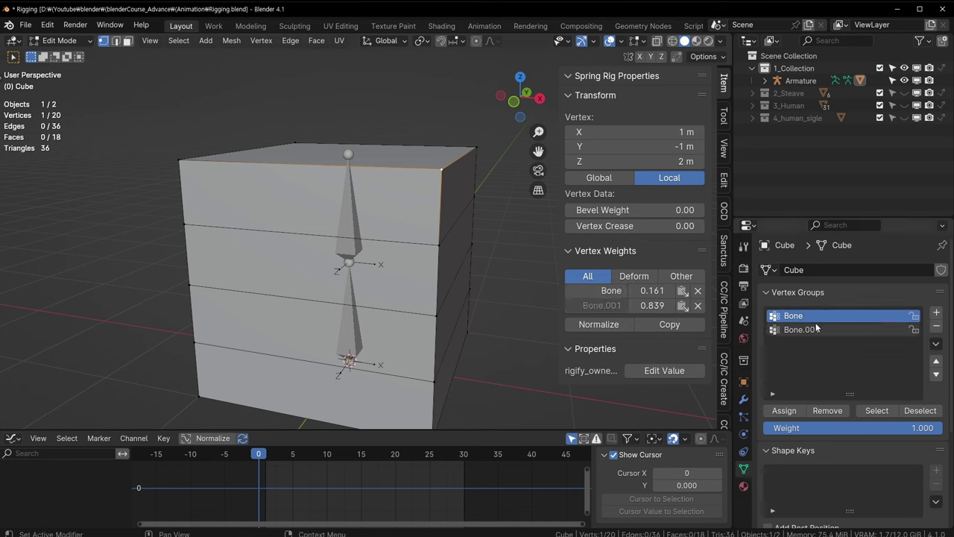
click(811, 329)
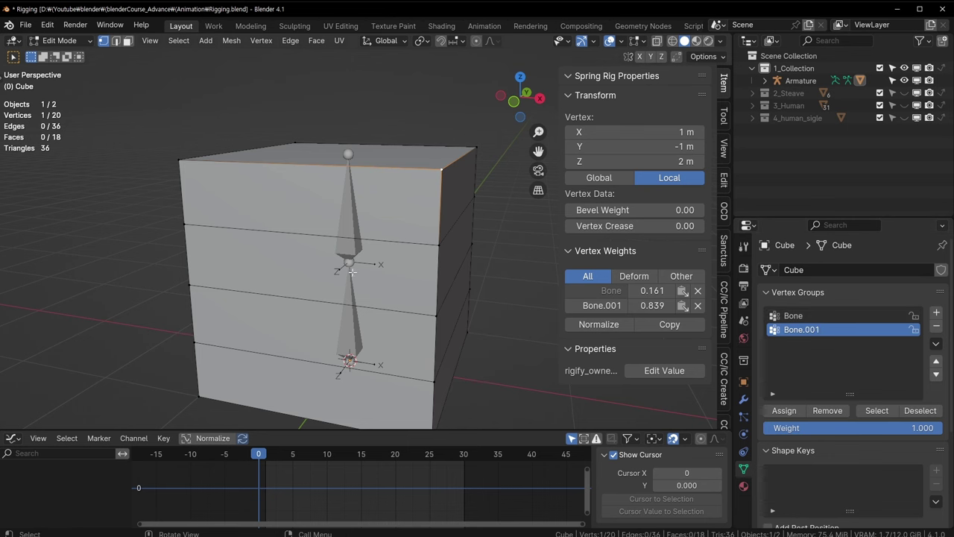
Compare weights on middle and bottom vertices, recheck the top corner, and return to Object Mode.
mouse_move(388, 368)
middle_down()
mouse_move(391, 320)
mouse_move(447, 298)
middle_up()
click(783, 315)
click(454, 316)
click(438, 296)
click(436, 367)
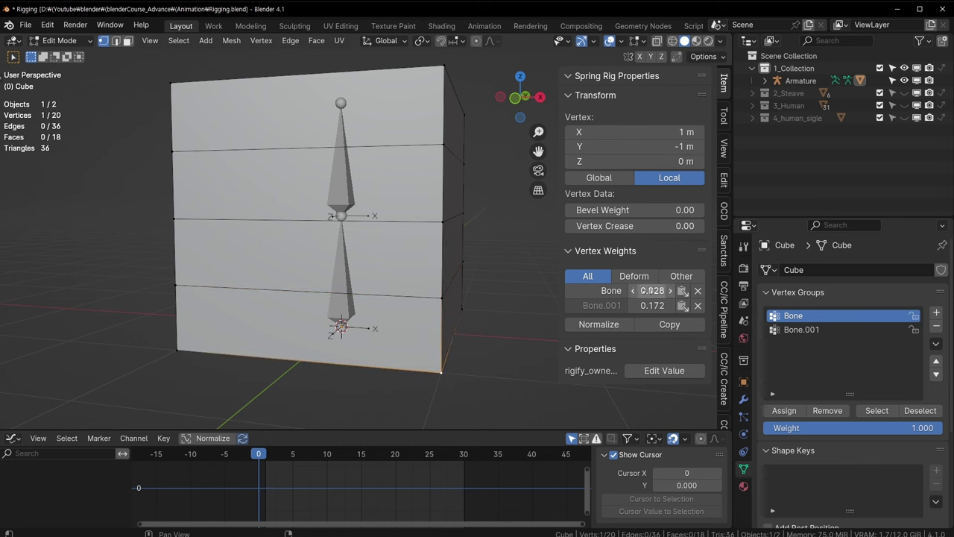
click(450, 72)
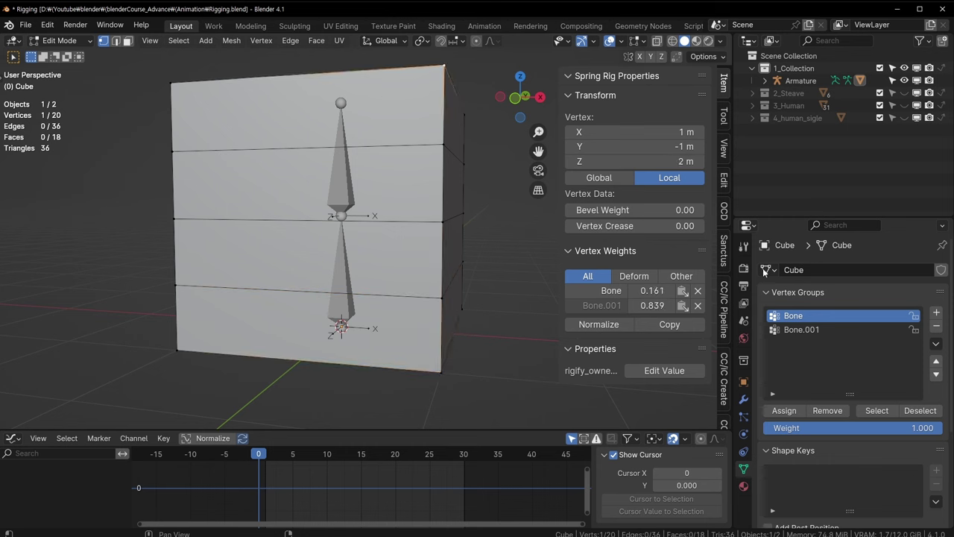
click(800, 332)
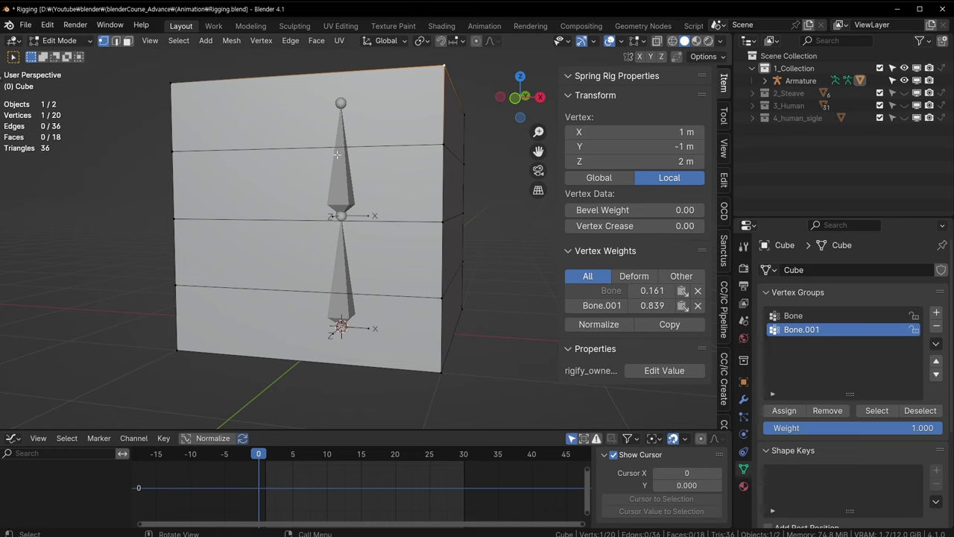
mouse_move(337, 154)
middle_down()
mouse_move(386, 136)
mouse_move(442, 218)
middle_up()
key(Tab)
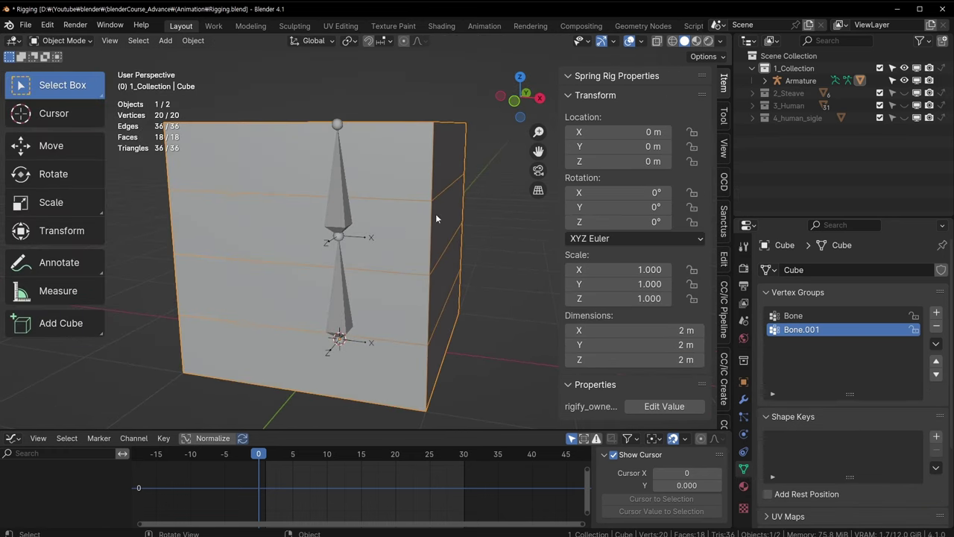
With the armature selected and the cube active, switch the cube to Weight Paint mode.
click(341, 194)
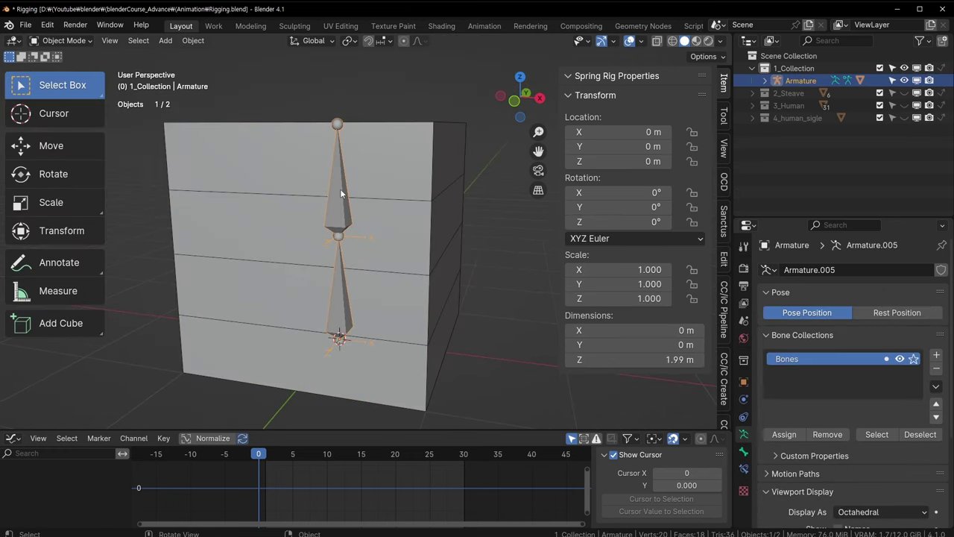
shift+click(416, 168)
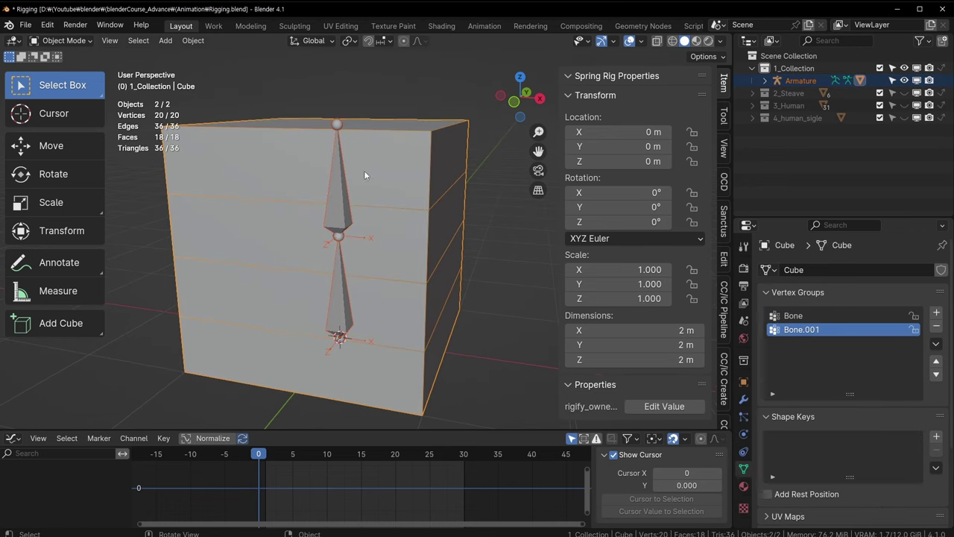
key(ctrl+Tab)
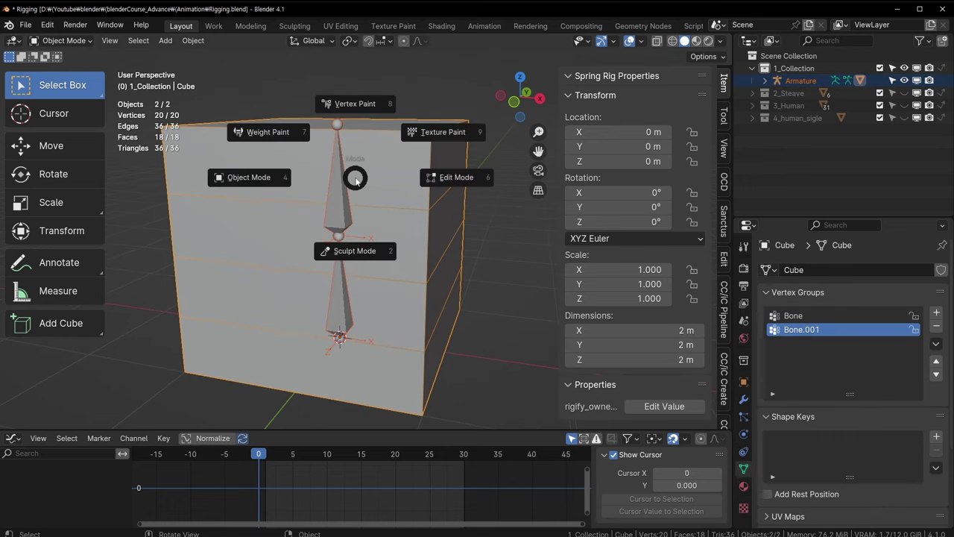
click(351, 174)
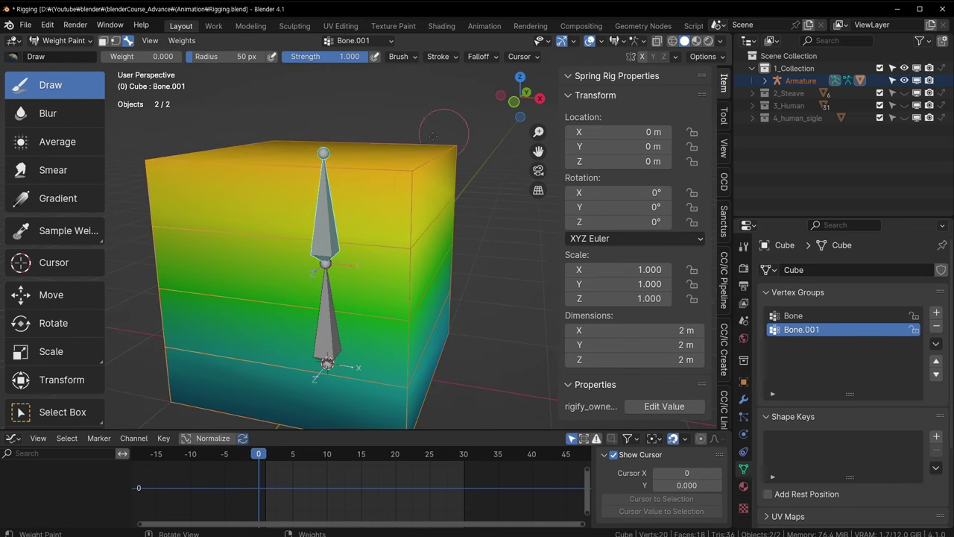
Centre the view and switch the displayed vertex group between Bone and Bone.001.
key(KP_Decimal)
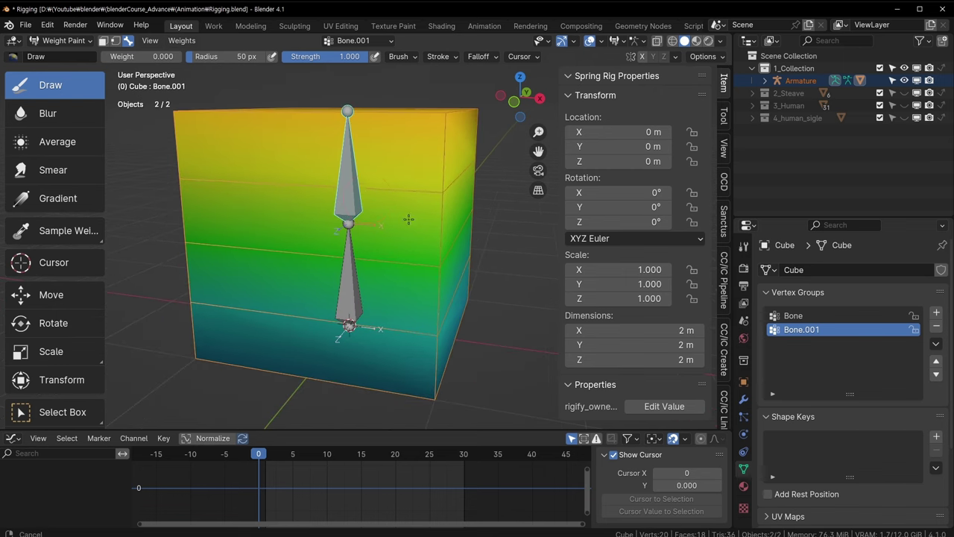
click(378, 42)
click(344, 66)
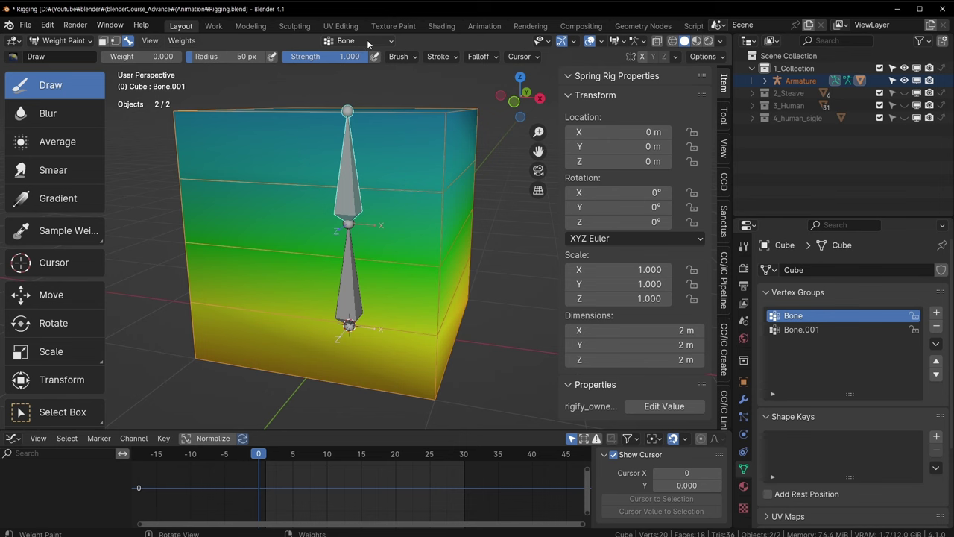
click(367, 43)
click(350, 80)
Ctrl-click the lower and upper bones in turn to compare gradients, ending on Bone.
middle_drag(373, 291, 367, 149)
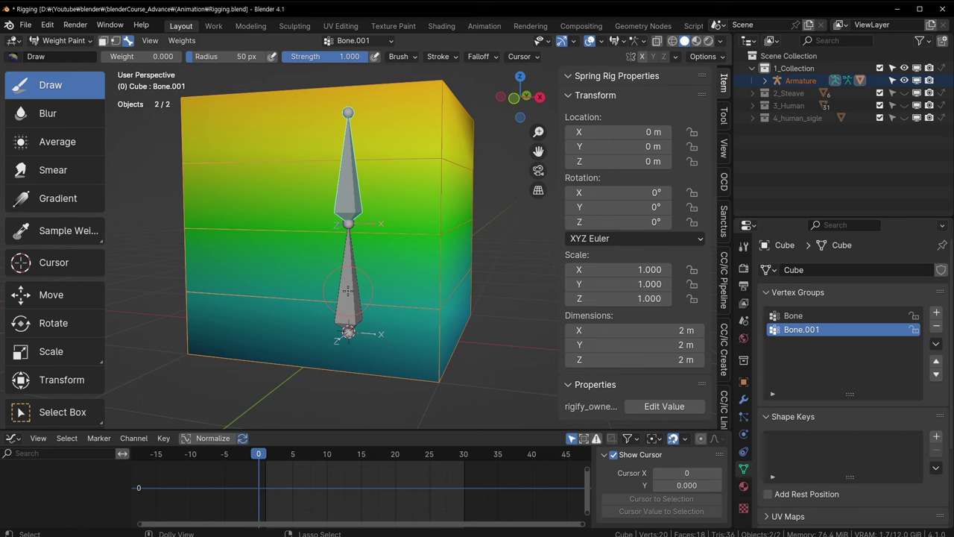
ctrl+click(348, 291)
ctrl+click(348, 179)
ctrl+click(346, 257)
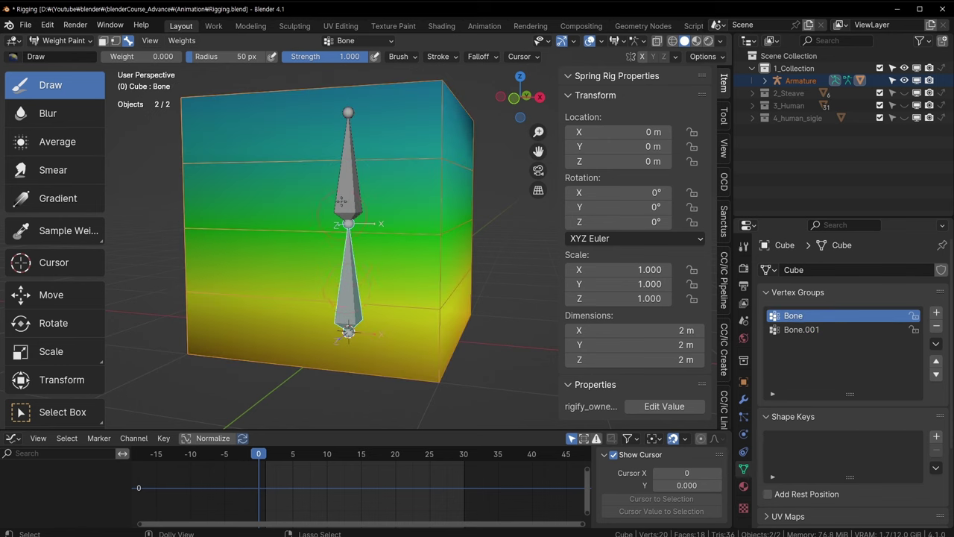
ctrl+click(342, 195)
ctrl+click(341, 297)
ctrl+click(348, 183)
ctrl+click(346, 279)
Paint full weight 1 along the cube's bottom edges for the Bone group.
shift+middle_drag(442, 355, 397, 280)
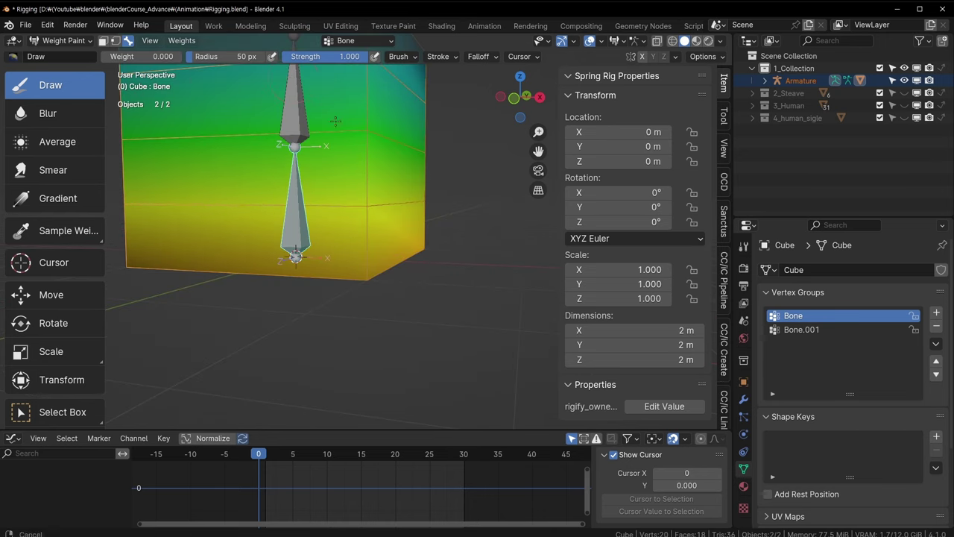
shift+middle_drag(298, 224, 335, 261)
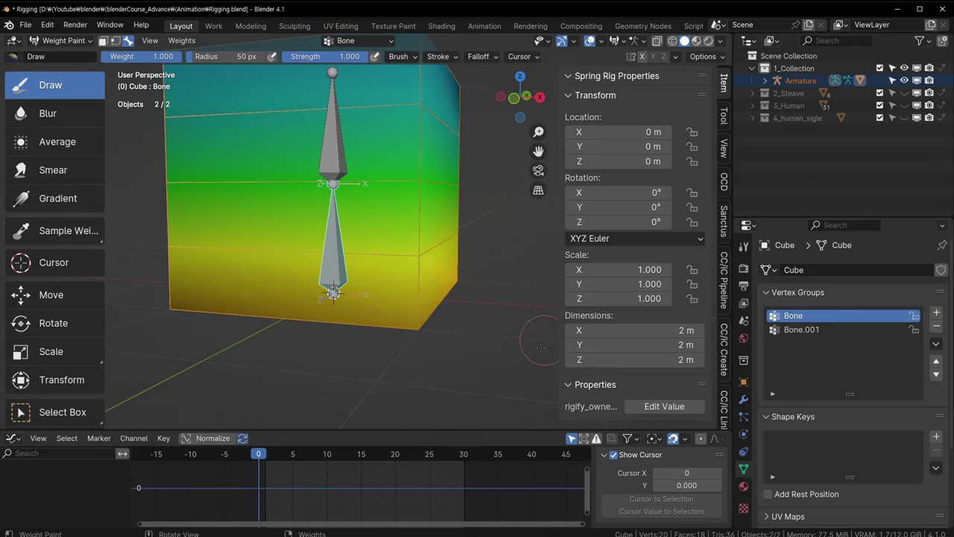
middle_drag(542, 347, 462, 350)
drag(429, 339, 408, 348)
drag(248, 318, 186, 313)
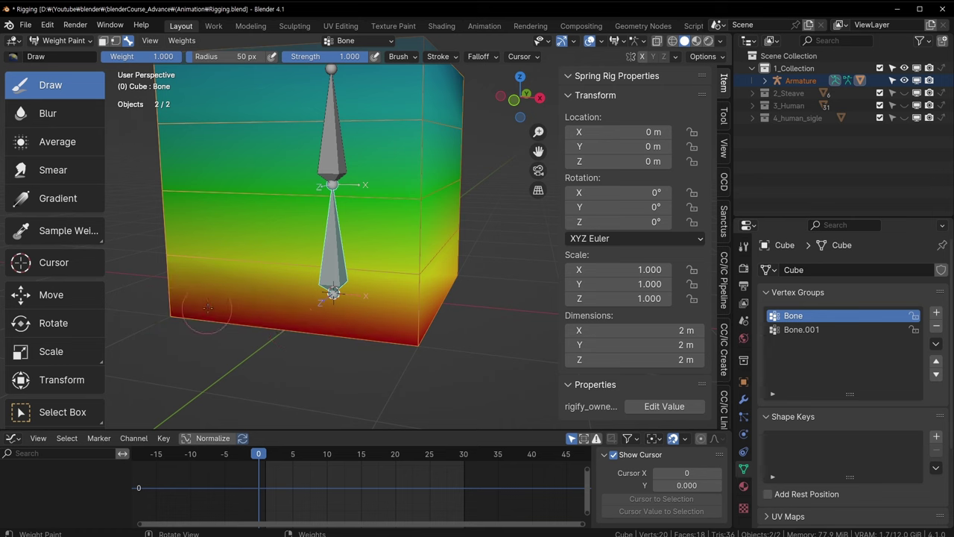
mouse_move(454, 331)
middle_down()
mouse_move(503, 313)
mouse_move(374, 322)
middle_up()
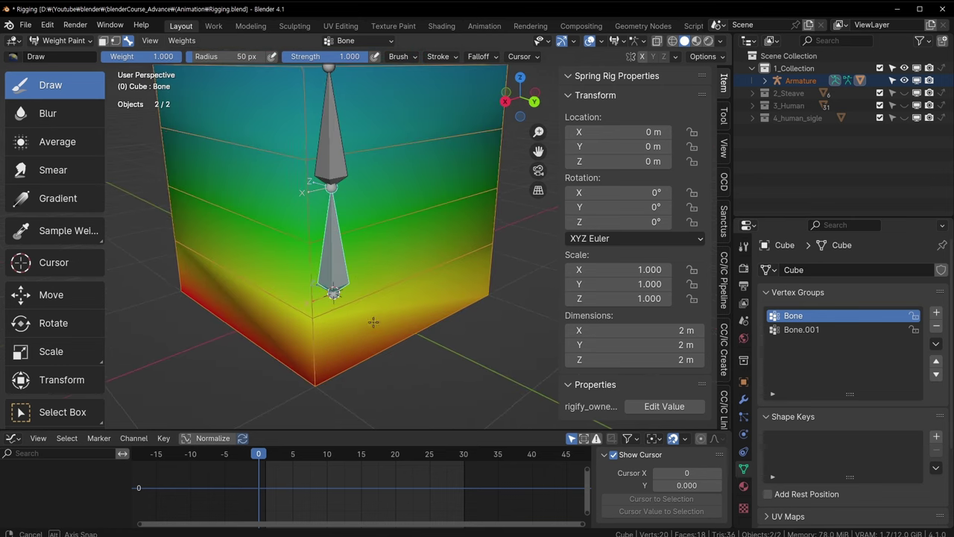
click(799, 328)
click(793, 316)
Paint weight 0 across the cube's top, undoing one misplaced stroke, then leave Weight Paint.
mouse_move(500, 325)
middle_down()
mouse_move(422, 313)
mouse_move(186, 193)
middle_up()
ctrl+drag(187, 194, 334, 243)
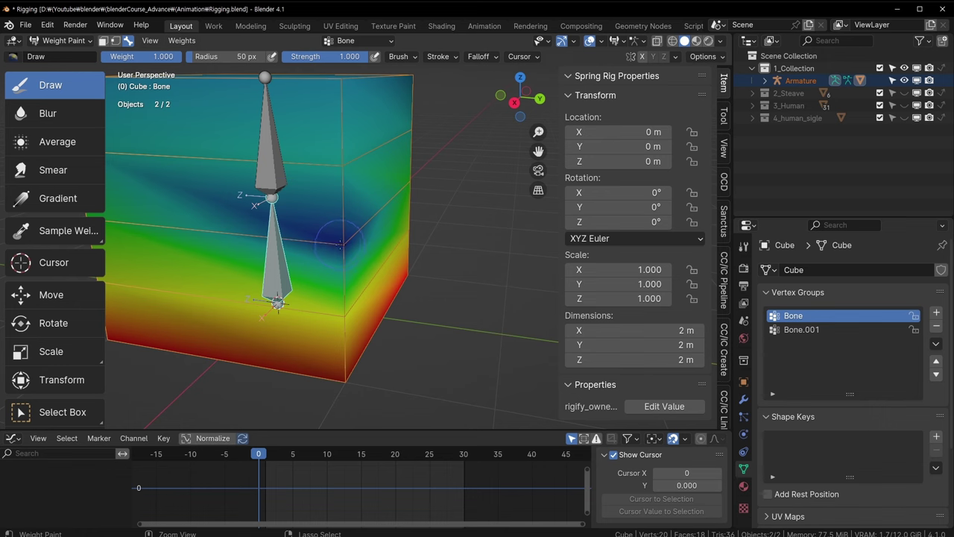
key(ctrl+z)
middle_drag(360, 270, 417, 224)
middle_drag(447, 196, 462, 190)
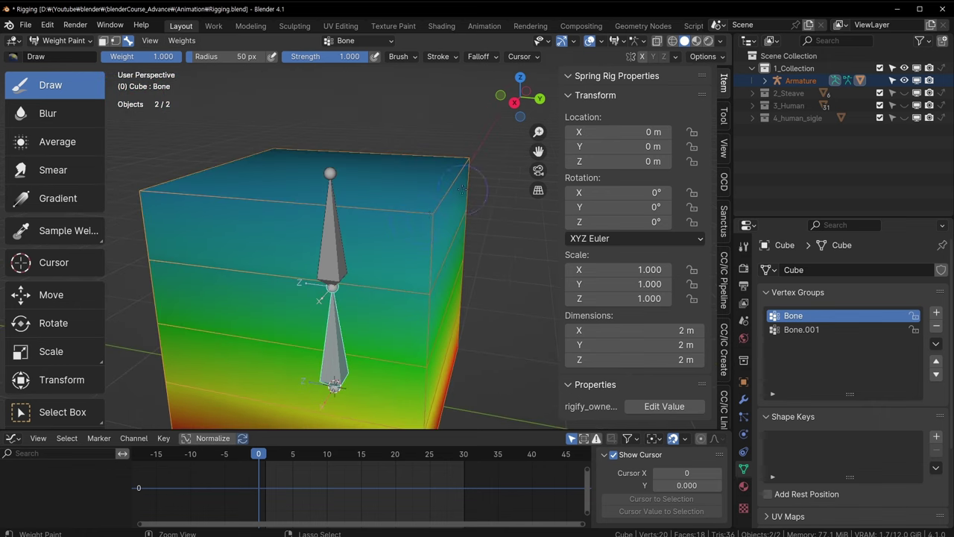
mouse_move(462, 190)
ctrl+mouse_down()
mouse_move(163, 200)
mouse_move(321, 245)
ctrl+mouse_up()
middle_drag(320, 246, 293, 173)
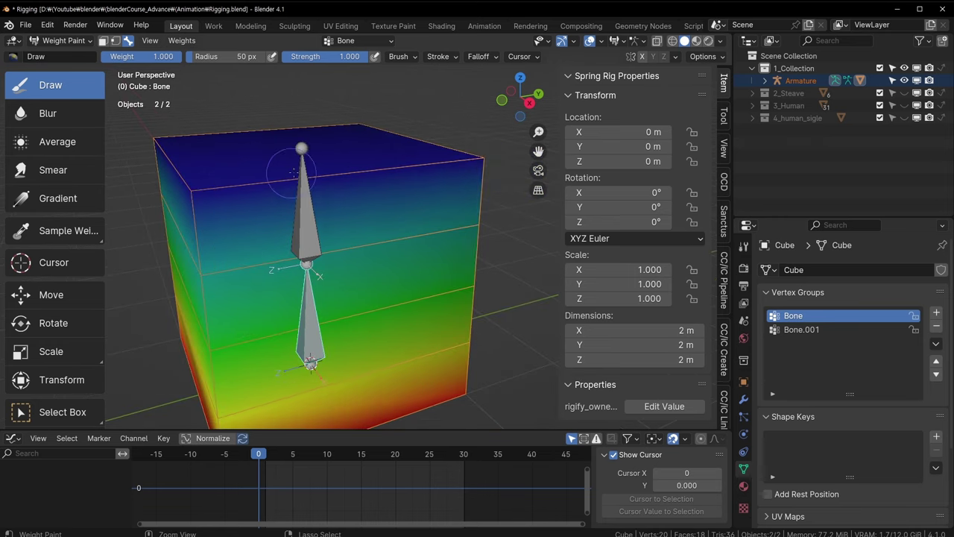
middle_drag(400, 216, 386, 234)
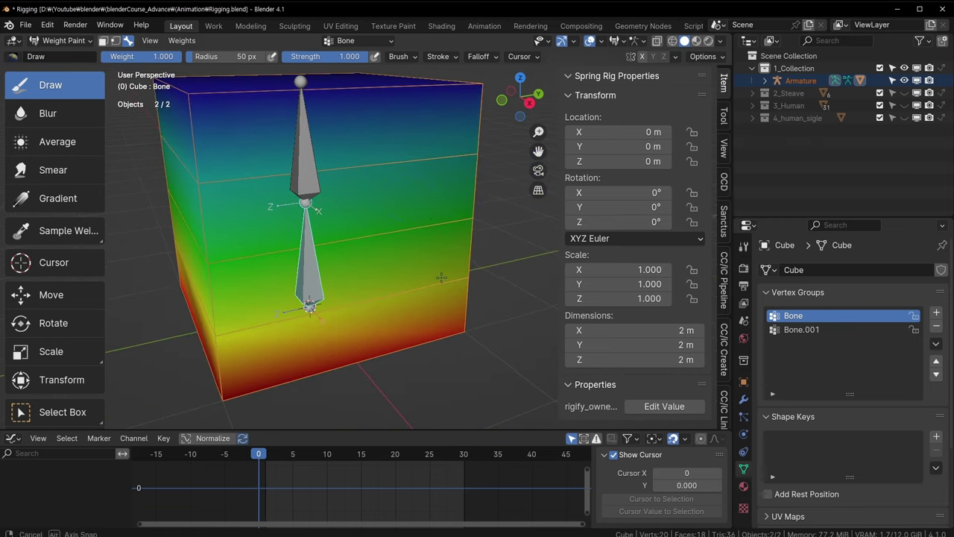
key(ctrl+Tab)
Return the cube to Object Mode and put the armature into Pose Mode.
click(289, 228)
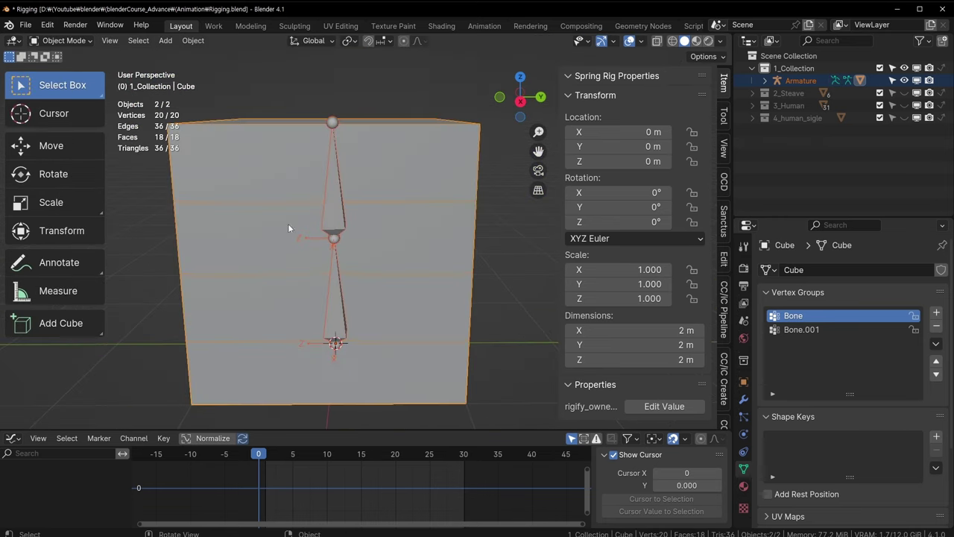
click(338, 296)
key(ctrl+Tab)
middle_drag(338, 296, 367, 279)
Rotate the upper bone to bend the cube, then cancel back to rest.
ctrl+click(337, 201)
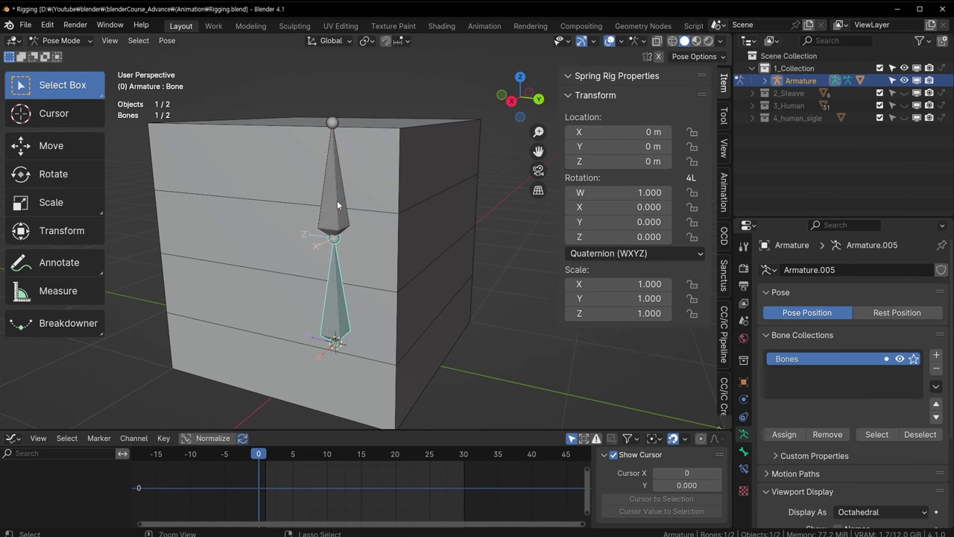
click(336, 201)
middle_drag(383, 261, 498, 200)
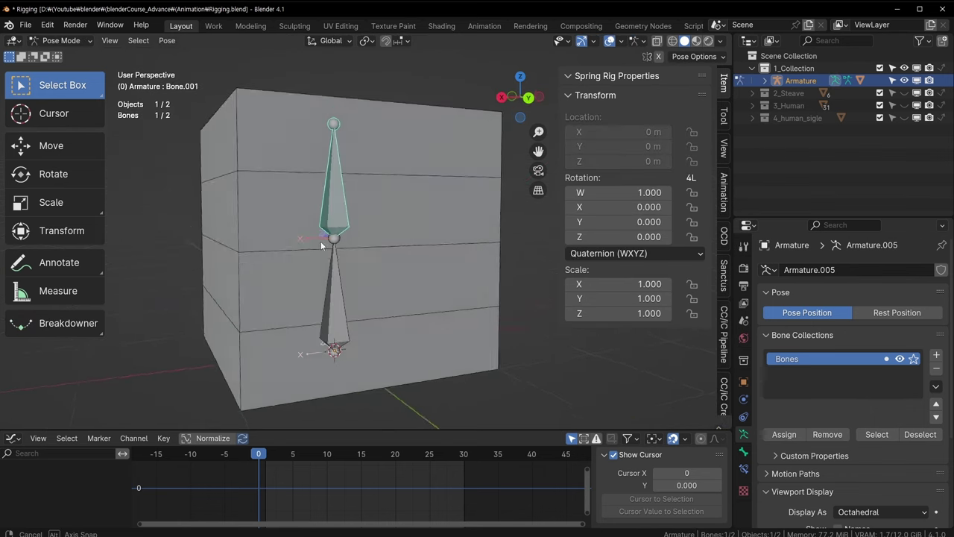
key(r)
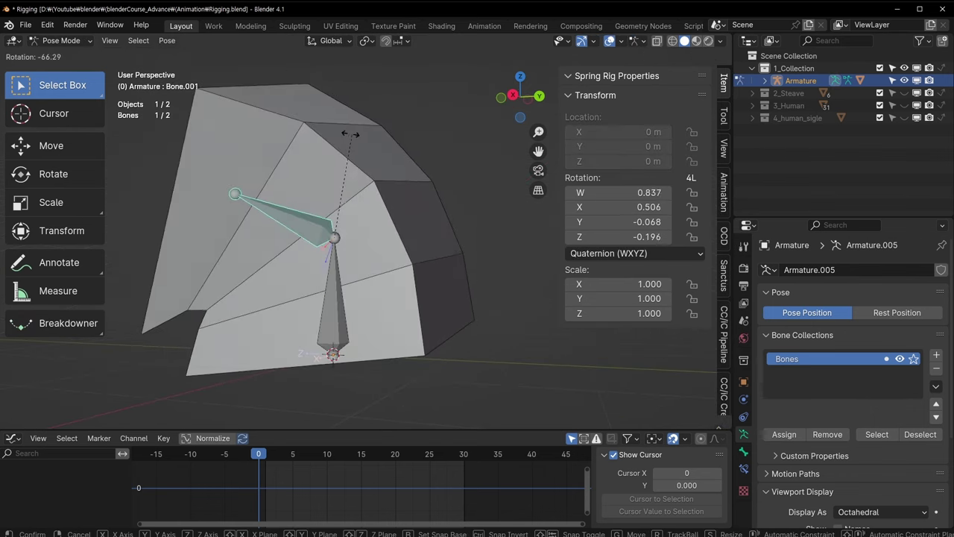
key(Escape)
Rotate and move the lower bone to test deformation, then clear its rotation and location.
click(333, 297)
middle_drag(332, 297, 441, 318)
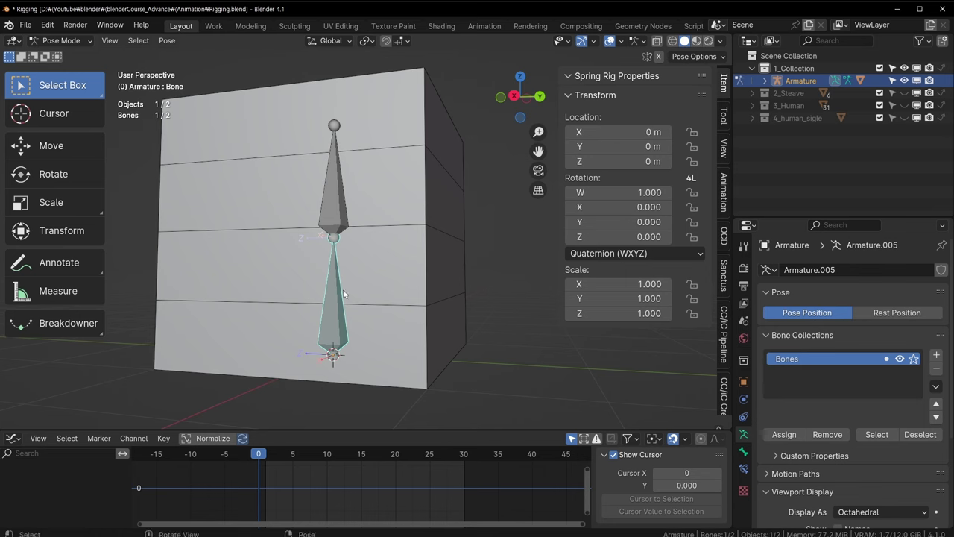
key(r)
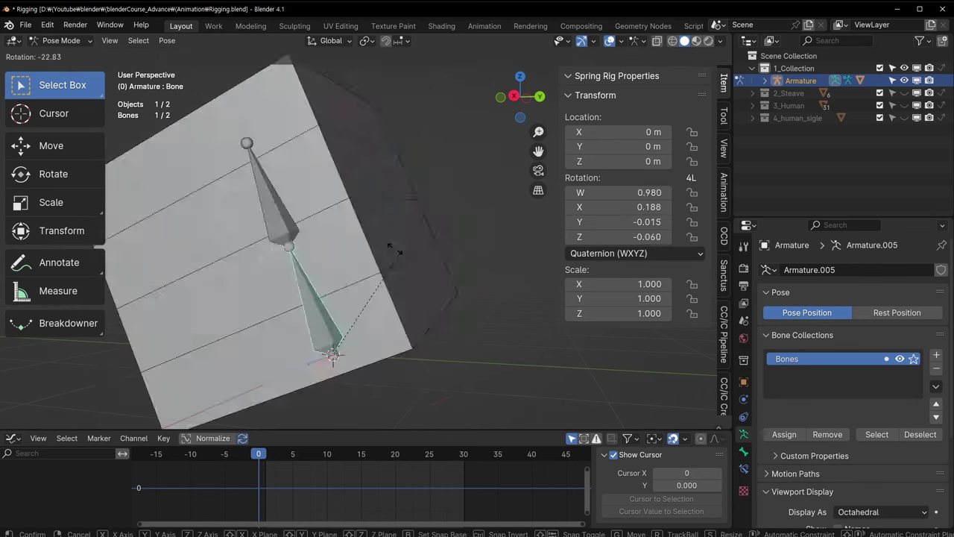
click(379, 248)
key(alt+r)
key(g)
click(347, 306)
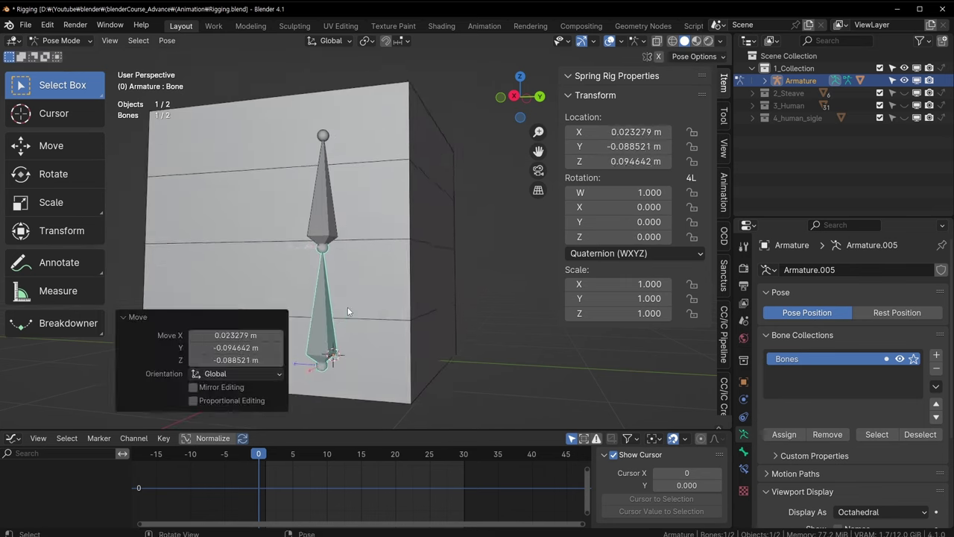
key(alt+g)
Bend the upper bone about 43°, reset its rotation, and save Rigging.blend.
click(336, 190)
key(r)
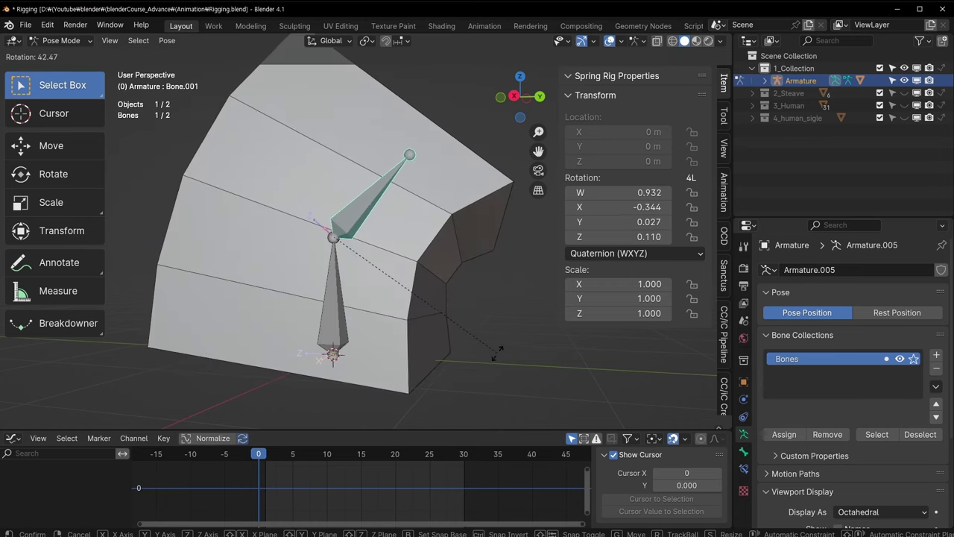
click(497, 357)
key(alt+r)
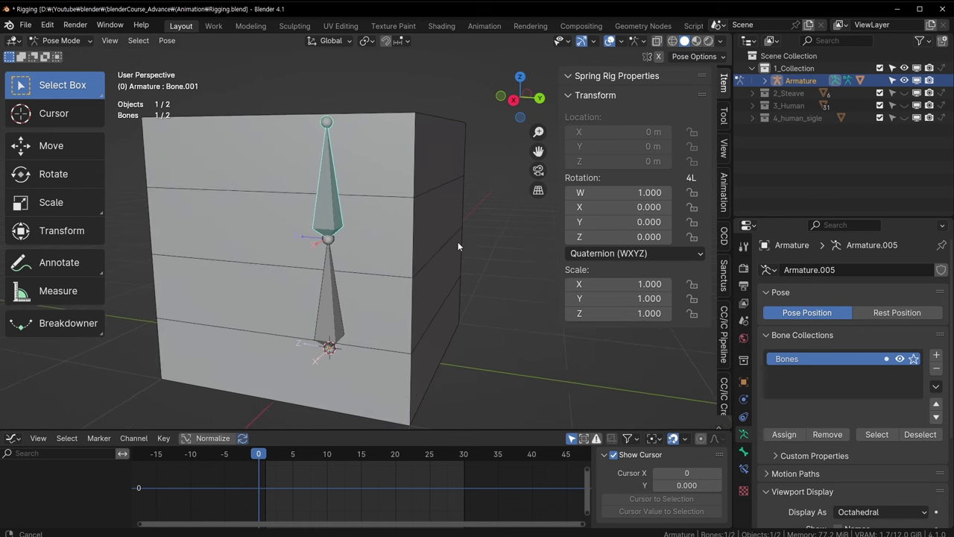
key(ctrl+s)
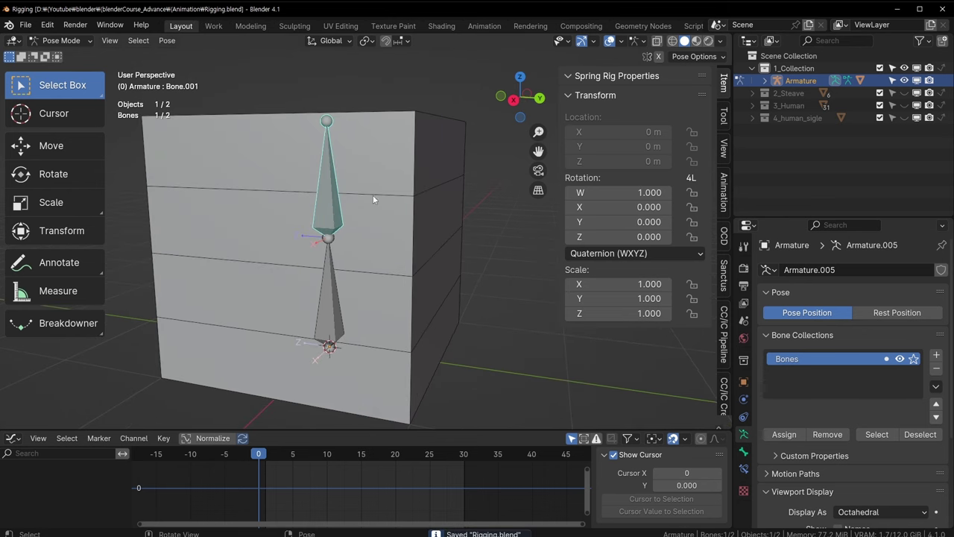
Bend the upper bone Bone.001 twice, ending at about -47°.
middle_drag(372, 195, 439, 268)
key(r)
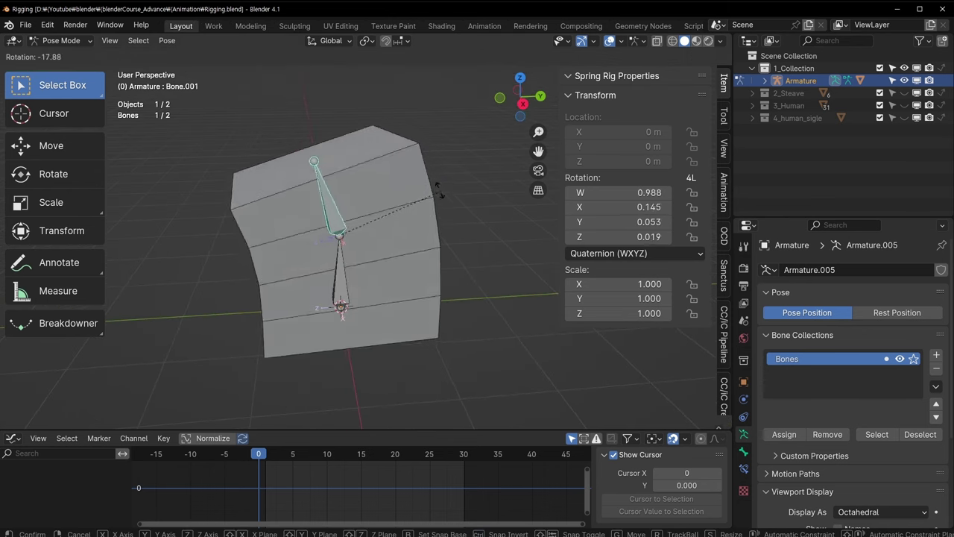
click(362, 190)
key(r)
click(359, 163)
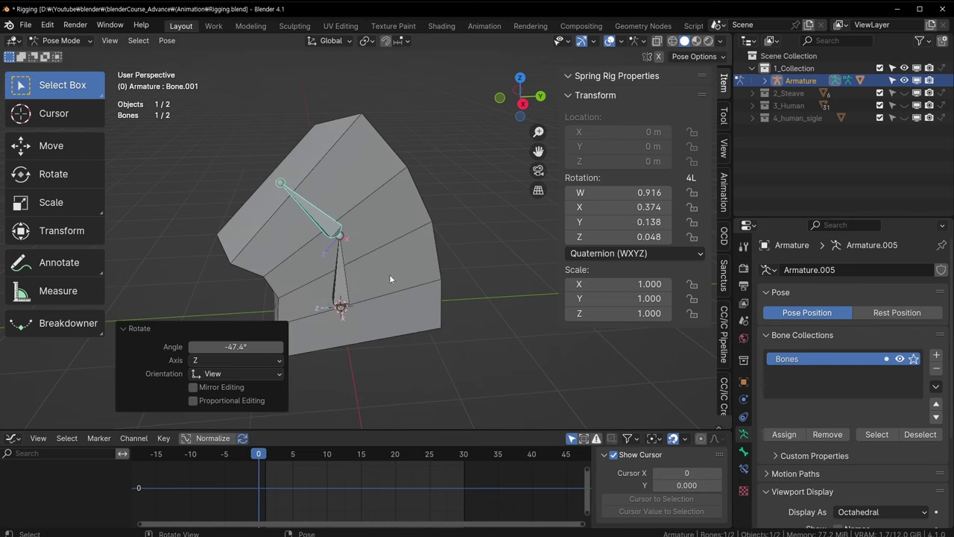
Rotate Bone.001 once more, clear its rotation so the cube stands straight, and select the lower bone.
middle_drag(456, 255, 477, 221)
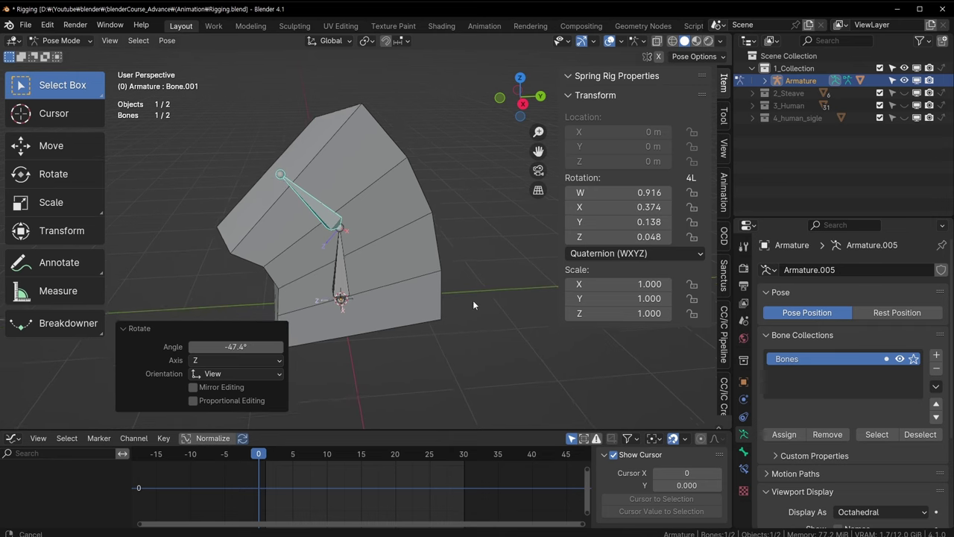
key(r)
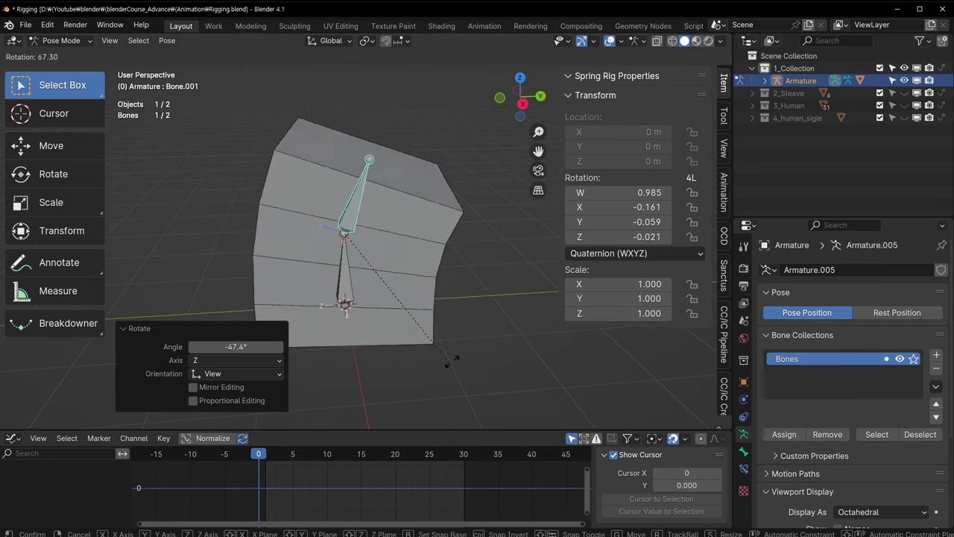
click(441, 185)
key(alt+r)
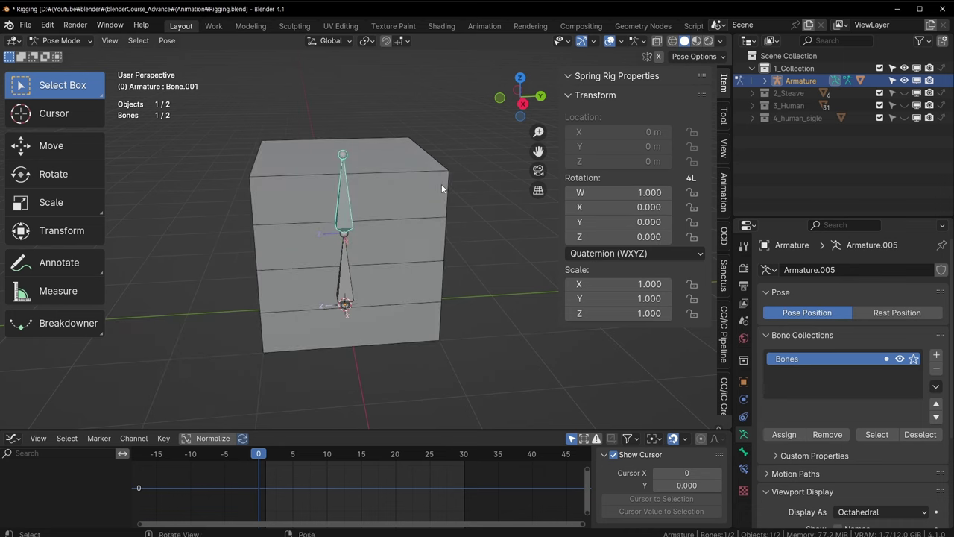
key(r)
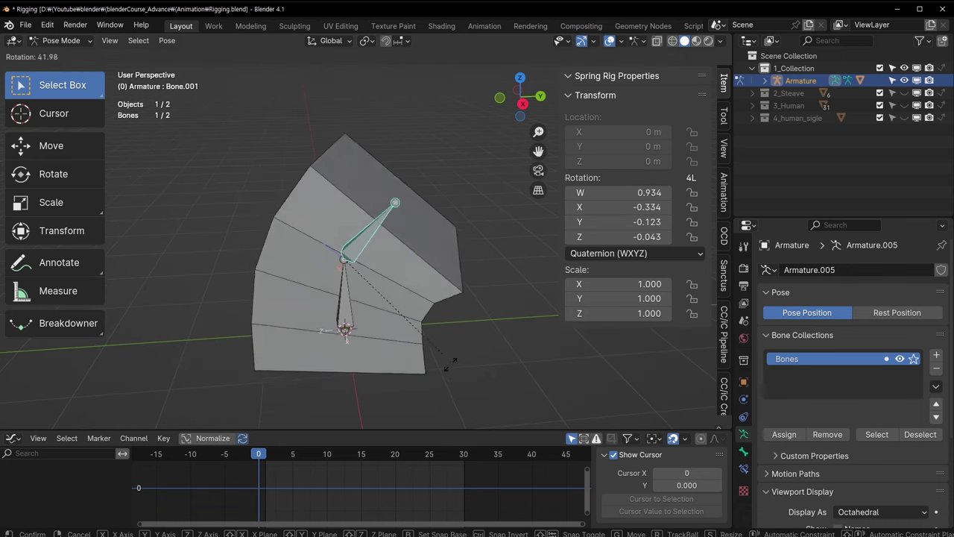
right_click(447, 384)
click(347, 298)
Move the lower bone, then reset all three Location fields to 0 m.
key(g)
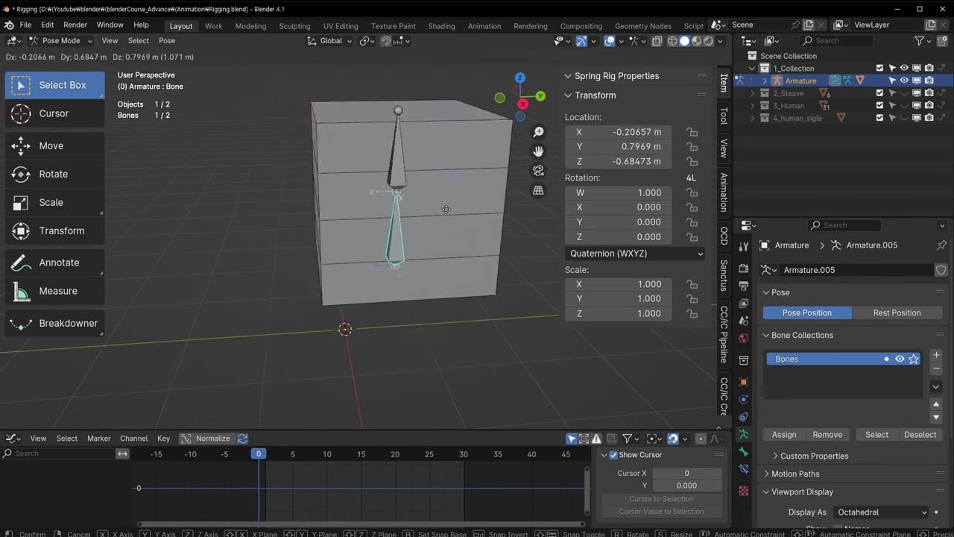
click(434, 170)
drag(620, 131, 619, 161)
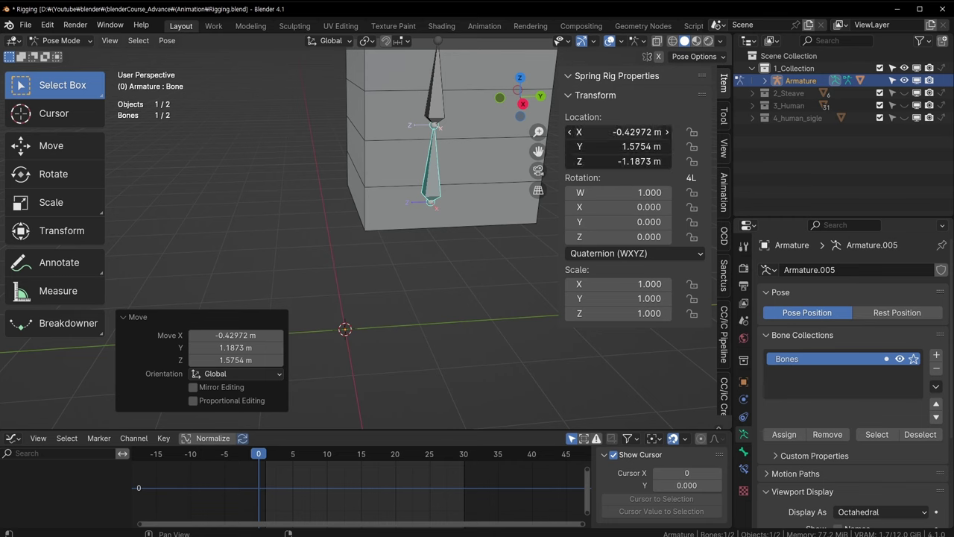
text(0)
key(Return)
Move the lower bone with the cube again, then reset its location with Alt+G.
key(g)
click(445, 177)
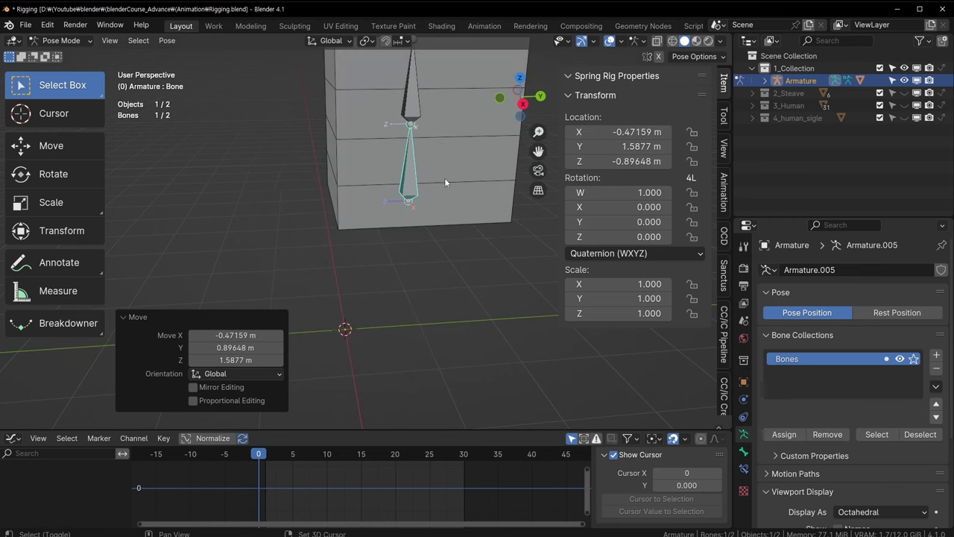
shift+middle_drag(444, 178, 393, 233)
key(g)
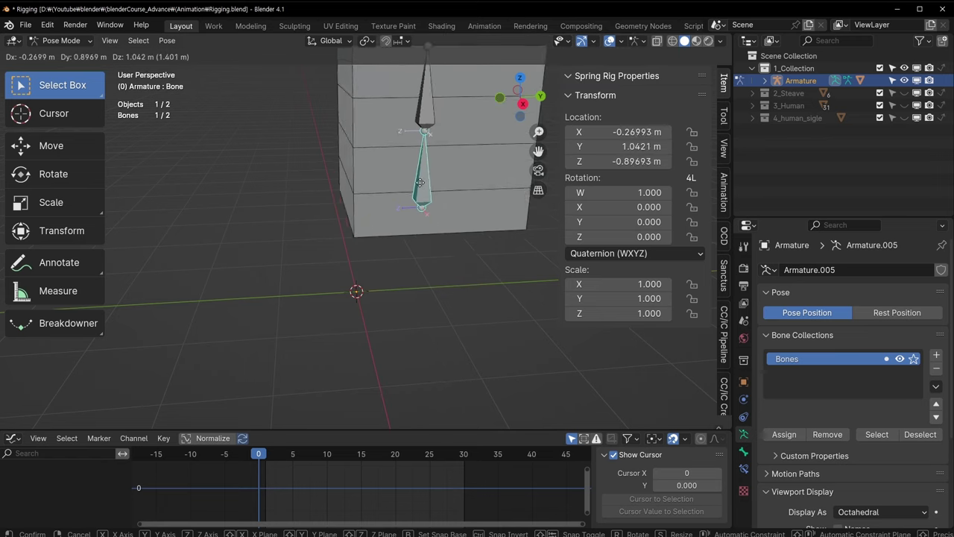
click(420, 187)
key(alt+g)
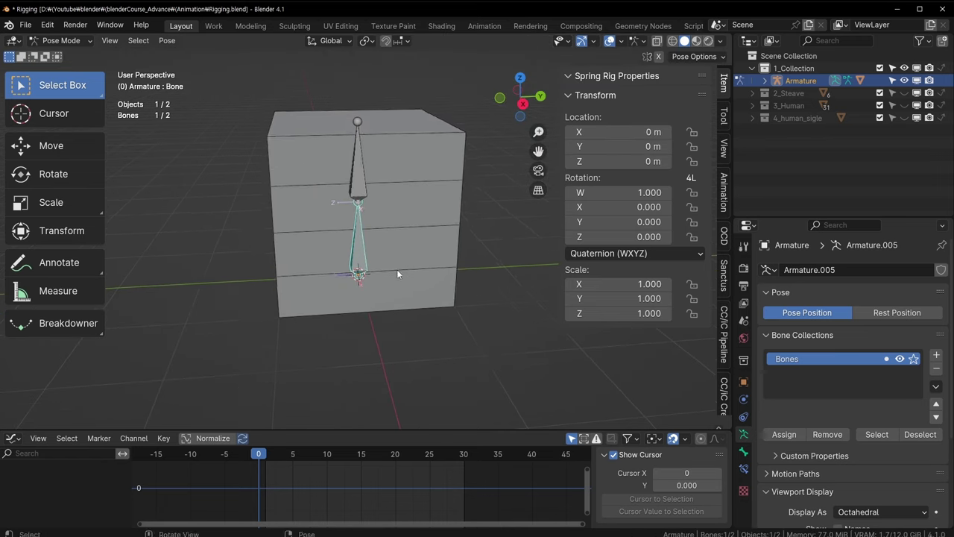
Scale the lower bone up to 2.457, reset its scale to 1, and select Bone.001.
key(s)
click(512, 288)
mouse_move(488, 288)
middle_down()
mouse_move(441, 281)
mouse_move(405, 258)
middle_up()
key(alt+s)
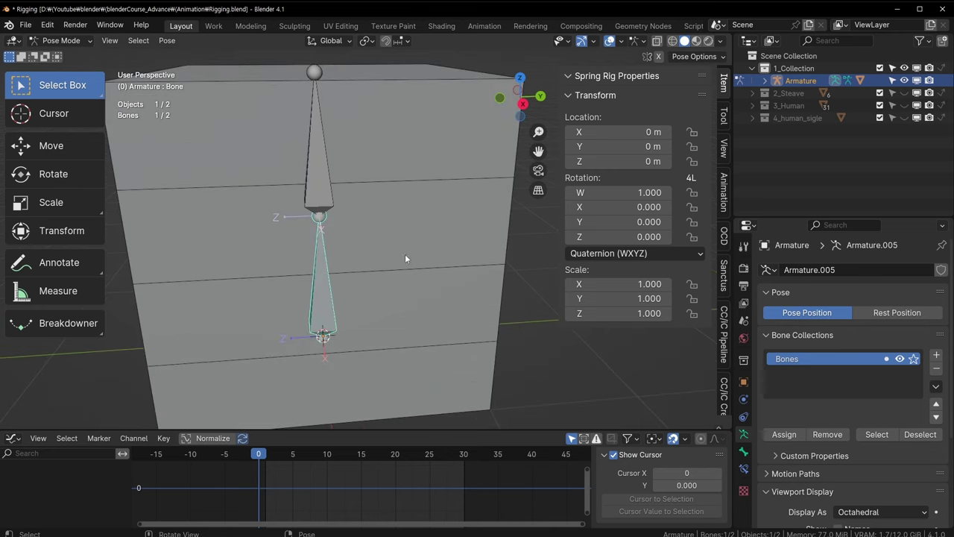
click(329, 176)
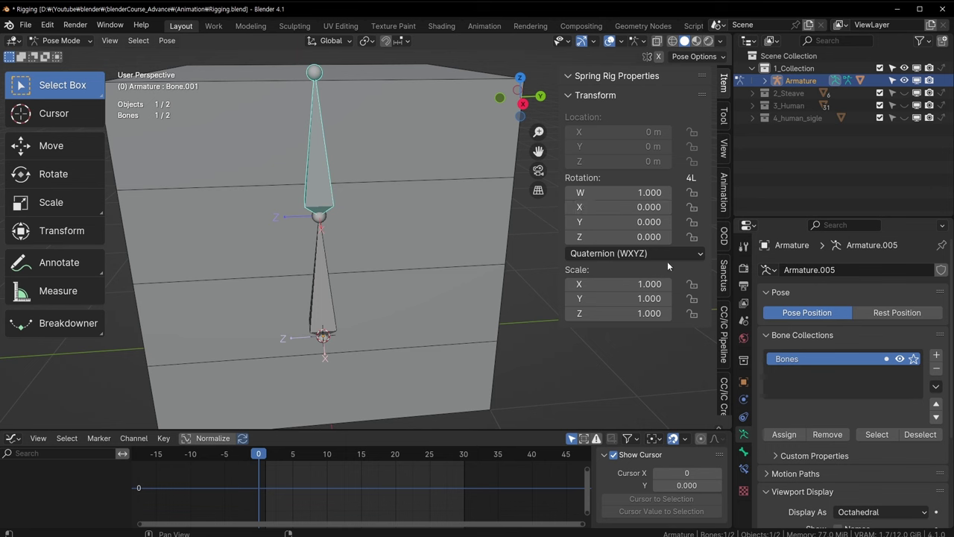
Switch Bone.001's Rotation Mode from Quaternion to XYZ Euler.
click(625, 254)
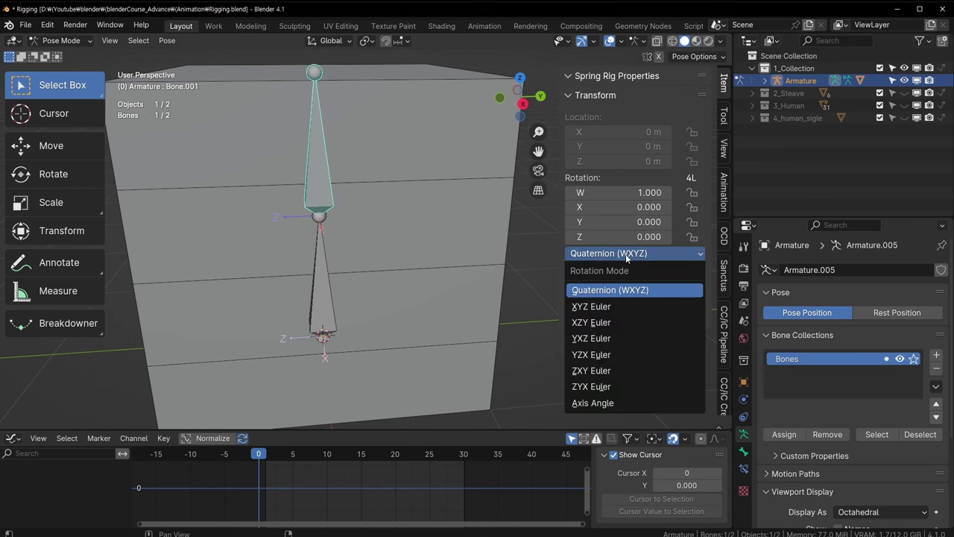
click(626, 253)
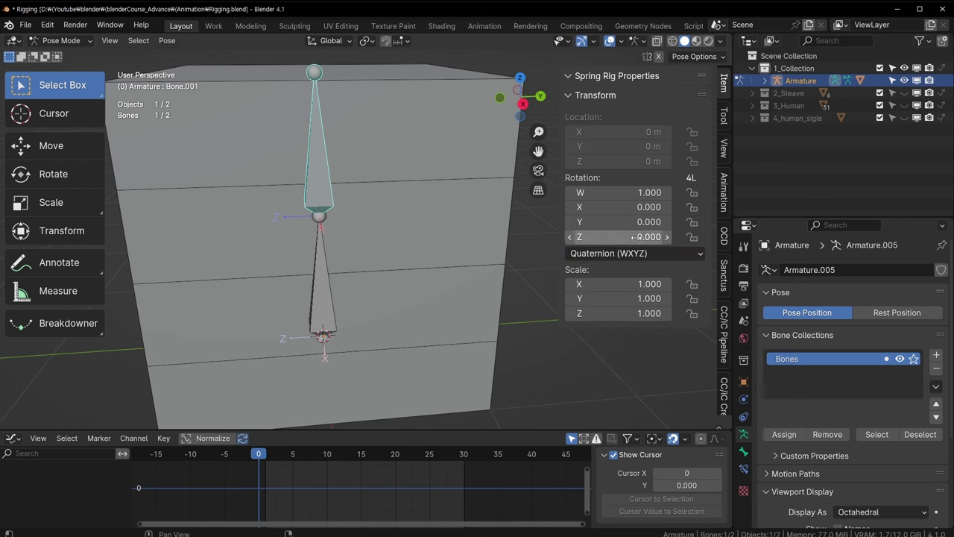
shift+middle_drag(410, 235, 432, 235)
scroll(435, 219, down, 5)
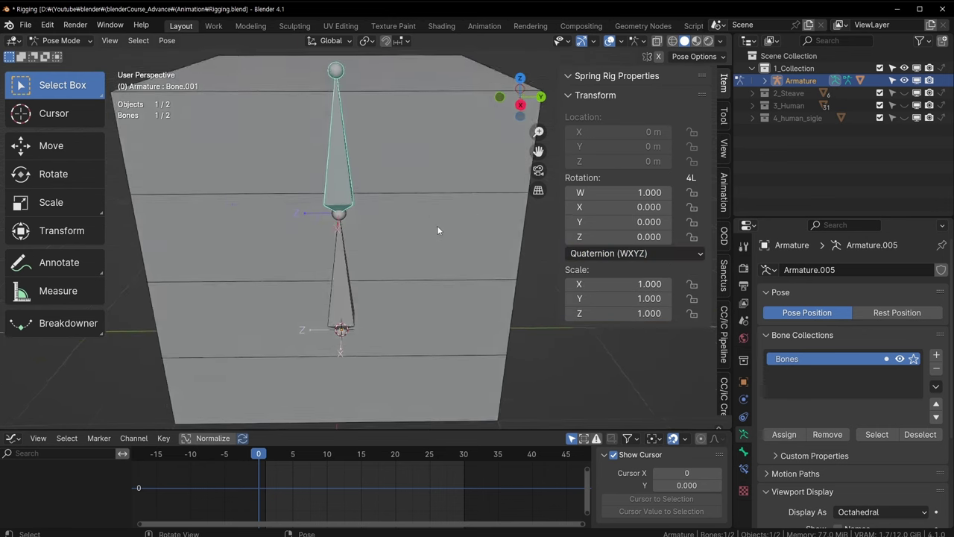
click(619, 253)
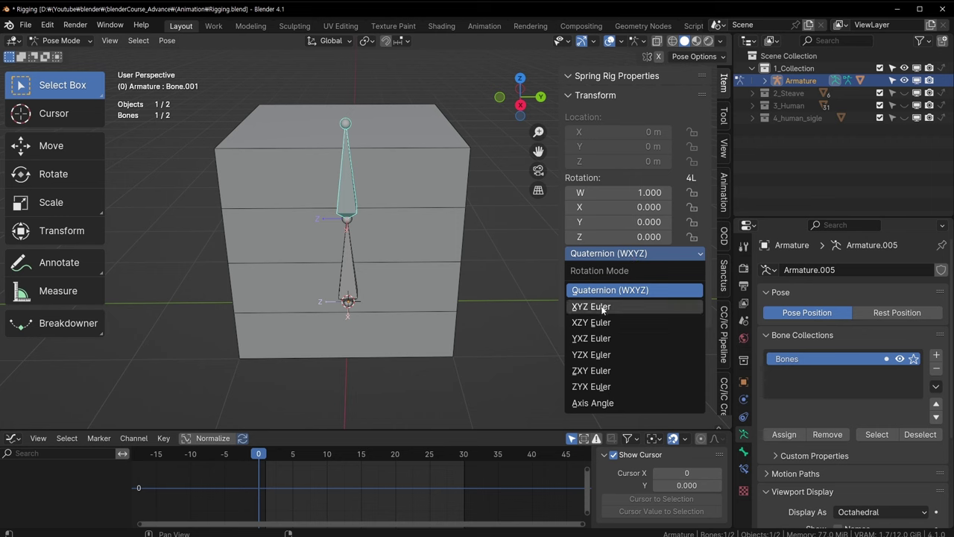
click(602, 305)
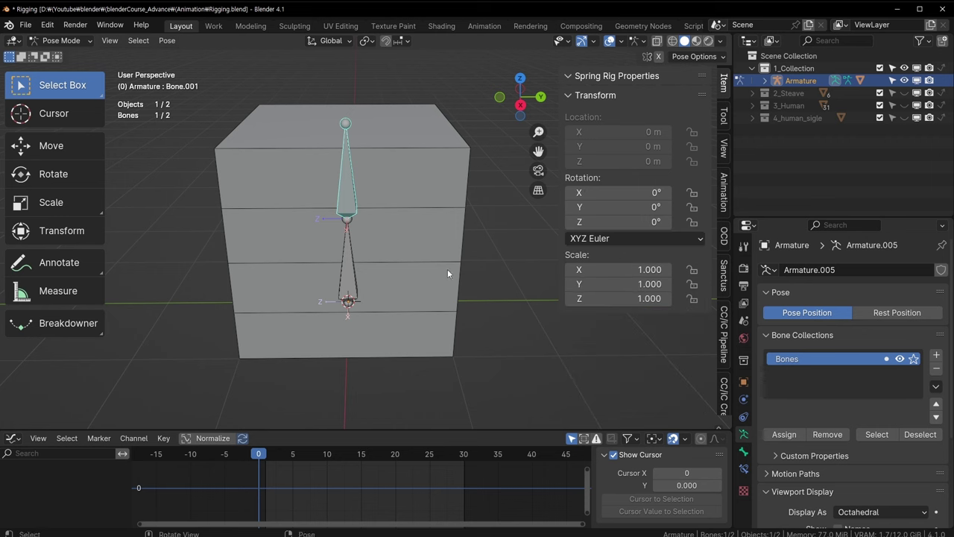
Select both bones and set them all to XYZ Euler rotation with Ctrl+R.
click(349, 273)
scroll(484, 240, down, 3)
scroll(483, 240, up, 3)
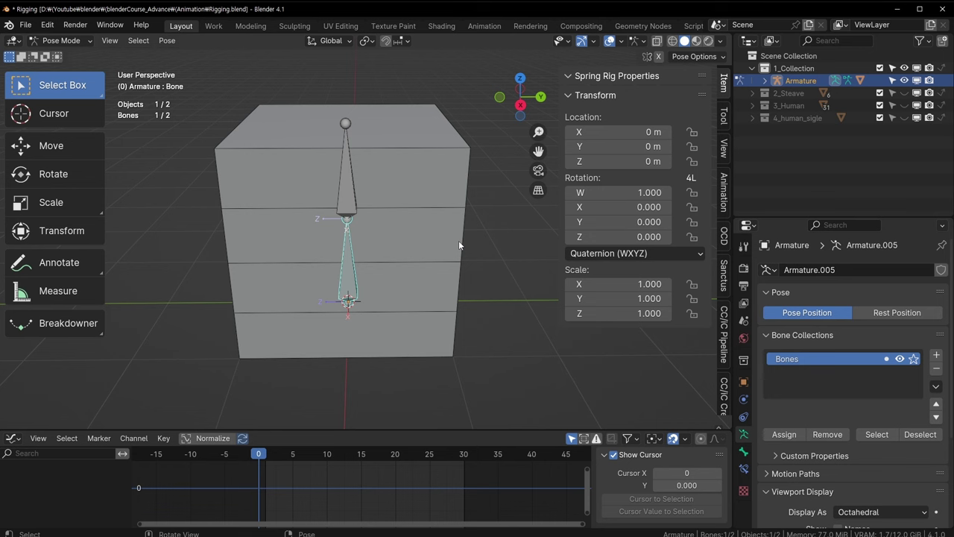
key(a)
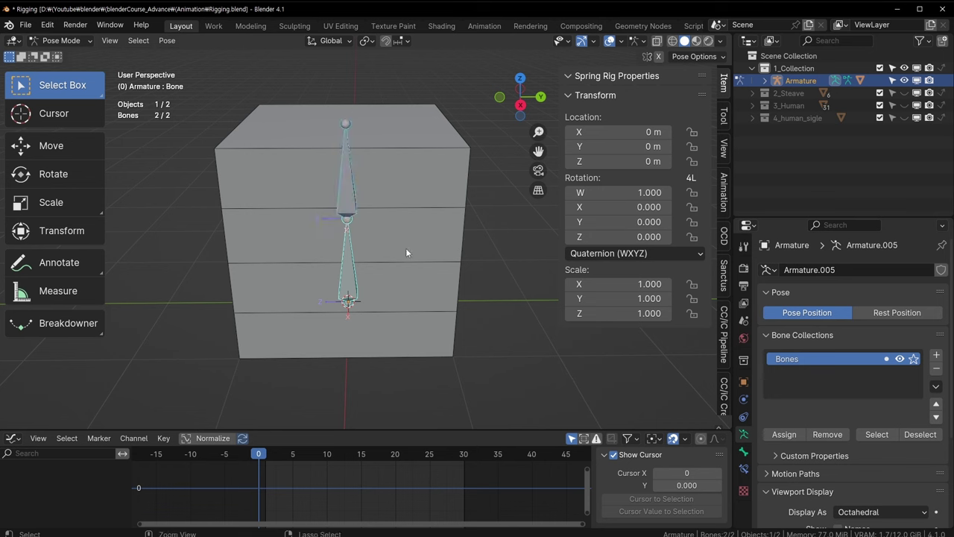
key(ctrl+r)
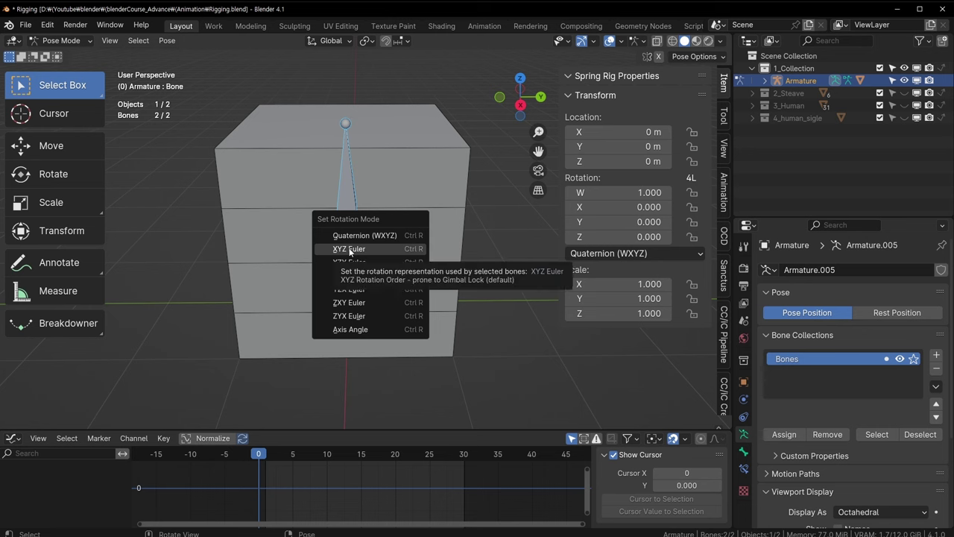
click(350, 249)
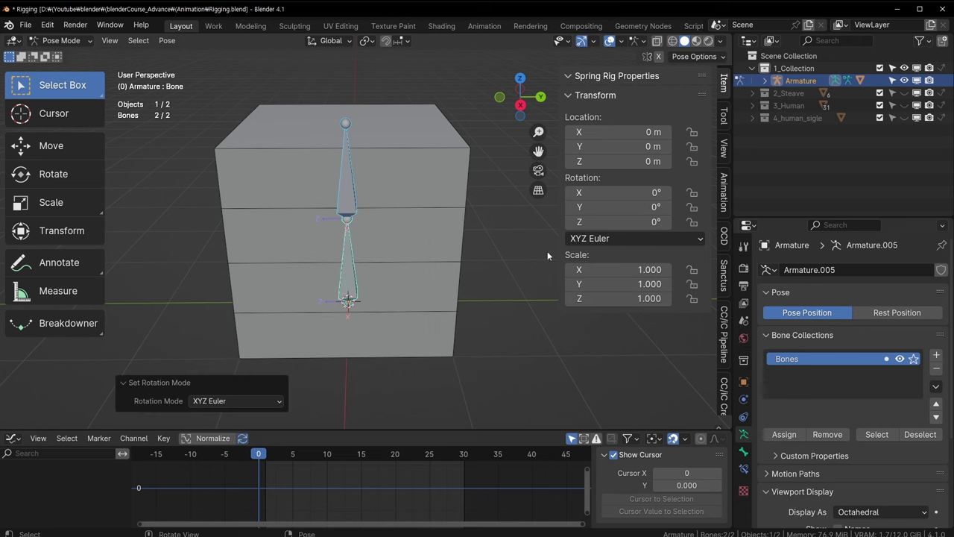
click(604, 239)
Select only Bone.001 and give it a test Euler rotation.
click(357, 252)
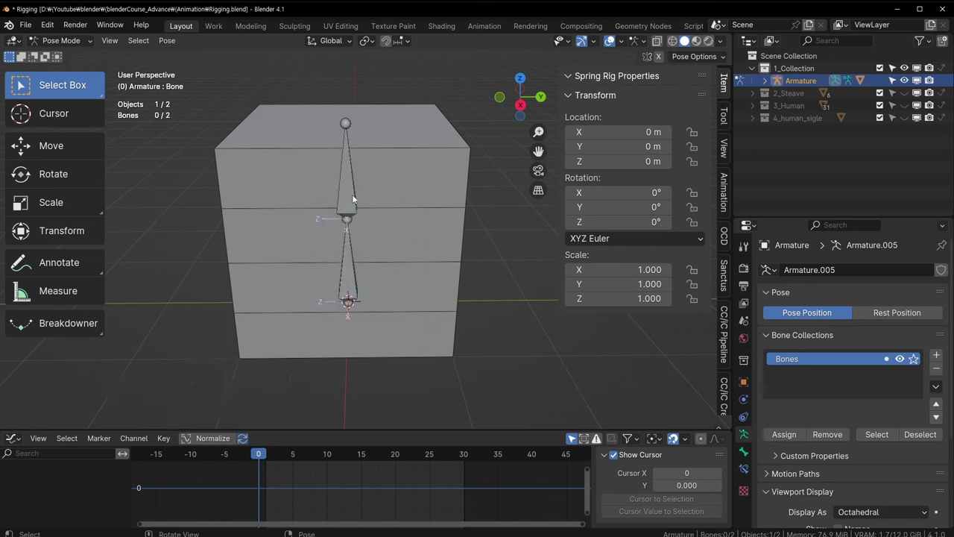
click(351, 194)
click(348, 254)
click(348, 179)
key(r)
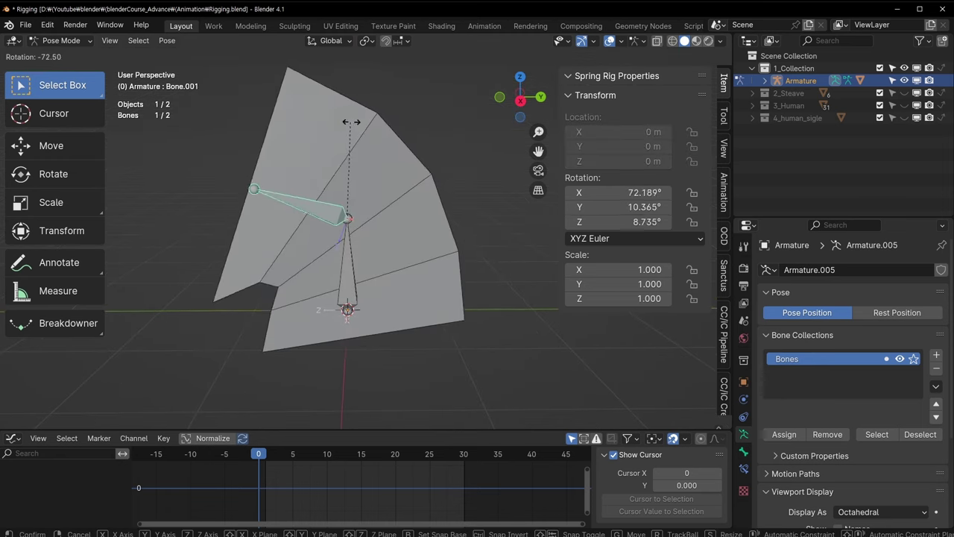
click(441, 197)
Clear Bone.001's rotation, cancel a second rotation so the cube is straight, and select the cube.
key(alt+r)
key(r)
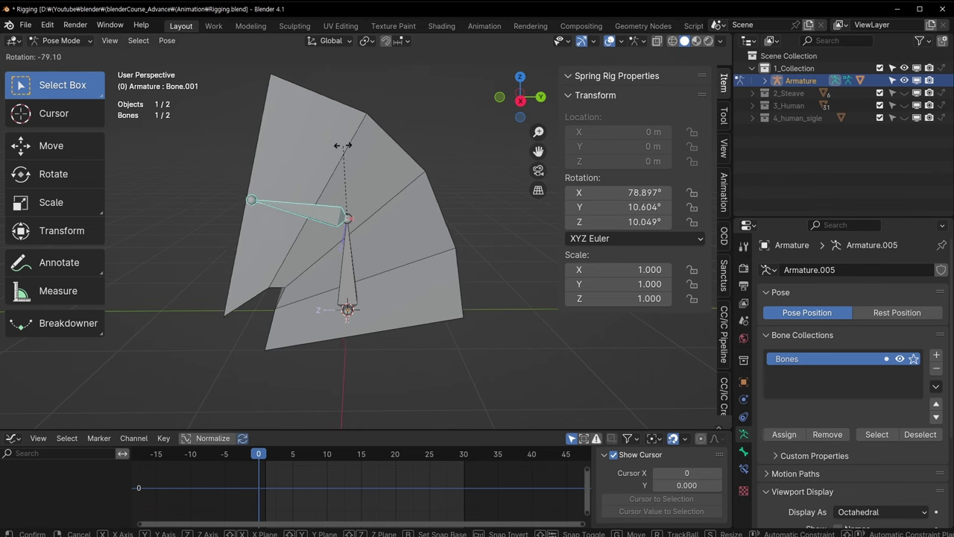
right_click(443, 287)
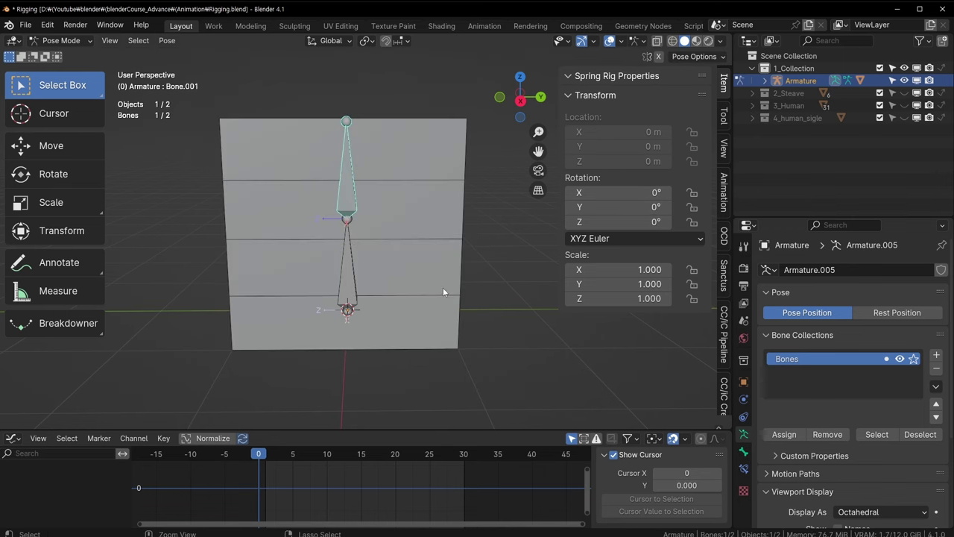
middle_drag(443, 287, 418, 233)
click(417, 233)
key(ctrl+Tab)
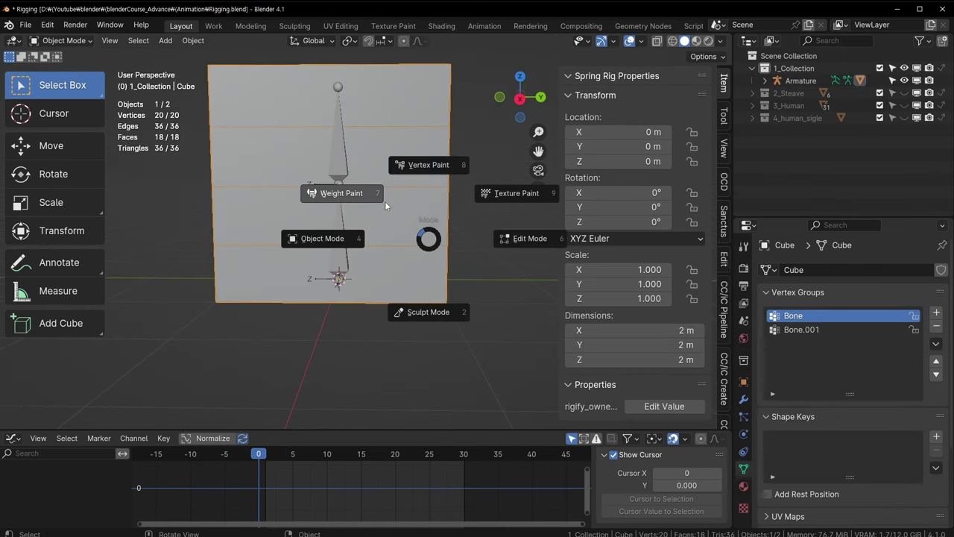
In Weight Paint, show the Bone.001 group and paint full weight along the cube's top band.
click(385, 205)
shift+middle_drag(426, 223, 425, 260)
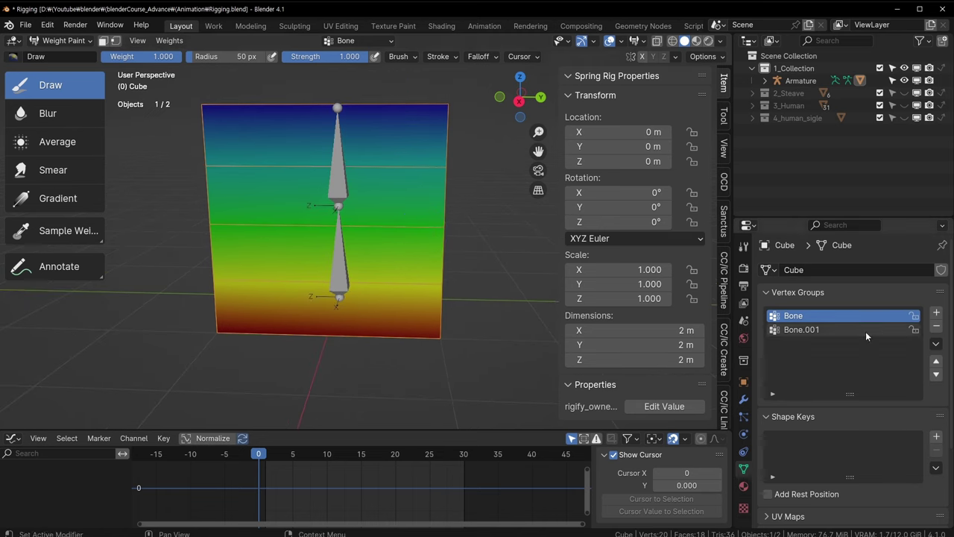
middle_drag(417, 223, 373, 260)
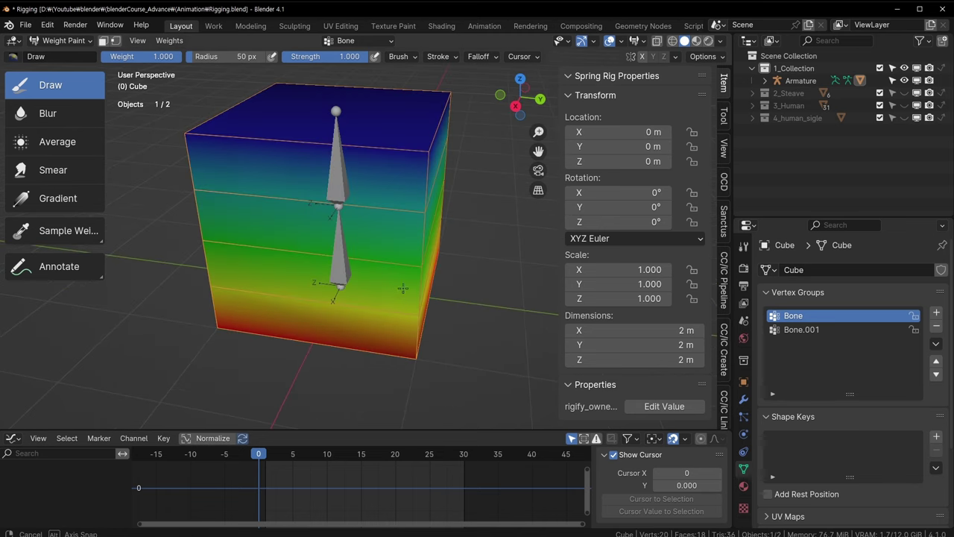
click(821, 329)
middle_drag(410, 160, 450, 146)
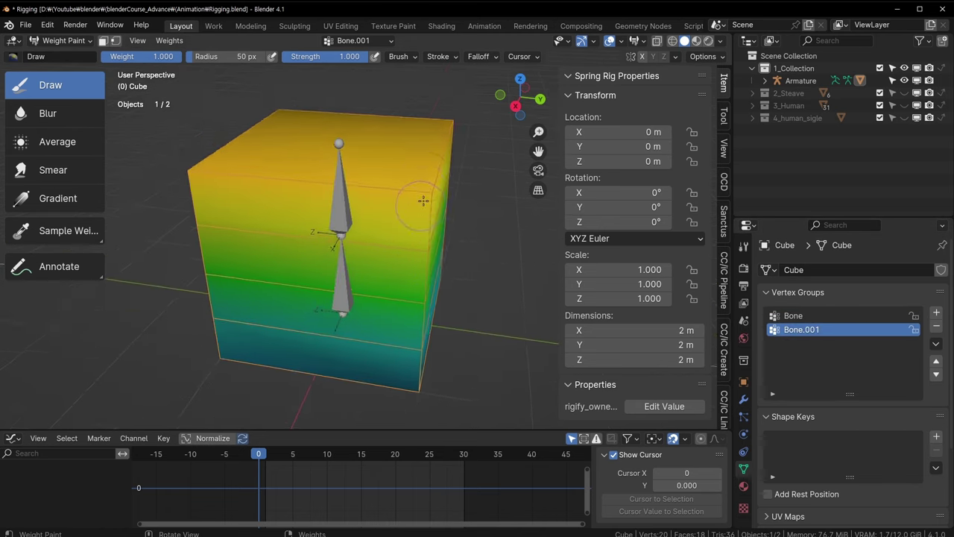
drag(447, 155, 420, 152)
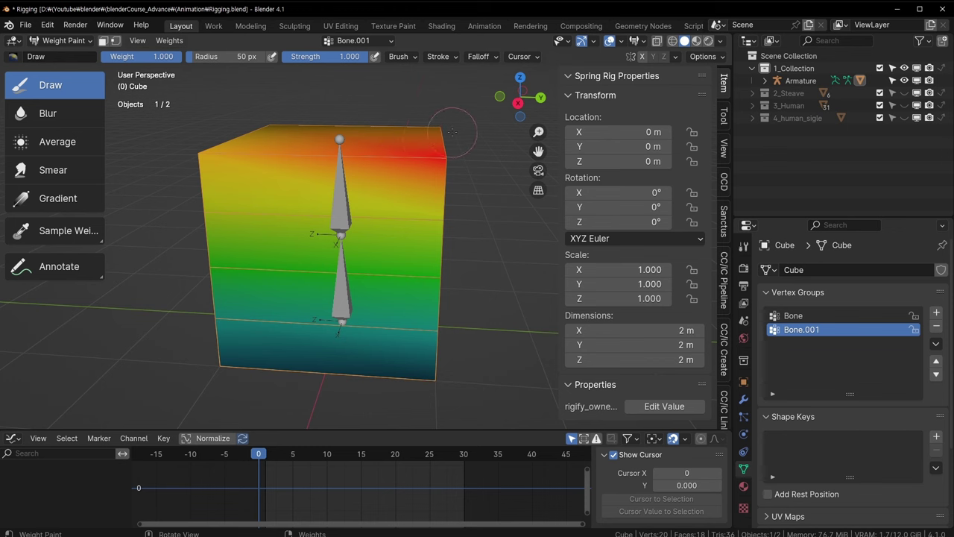
drag(190, 164, 210, 158)
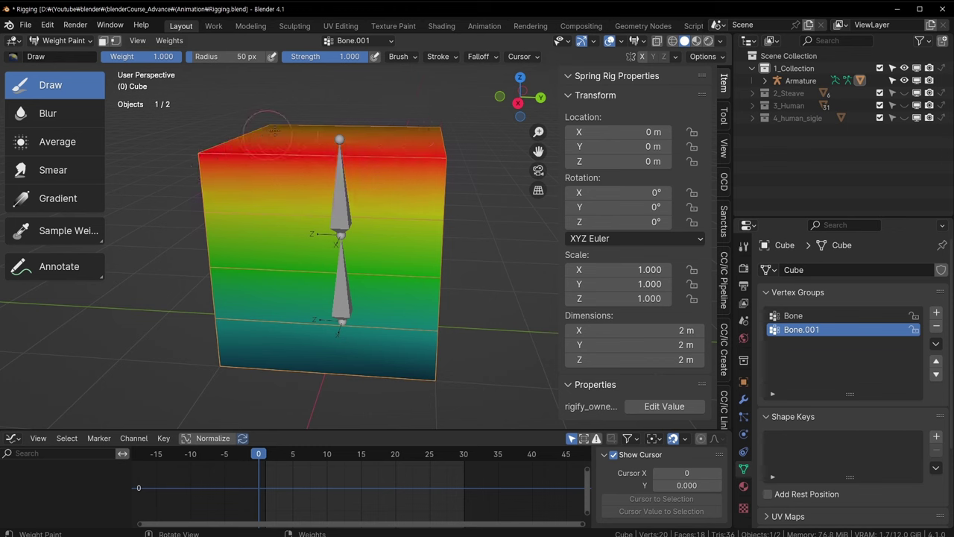
drag(267, 132, 294, 122)
Reduce Bone.001 weight along the cube's bottom edge, then return to Object Mode.
middle_drag(423, 218, 456, 297)
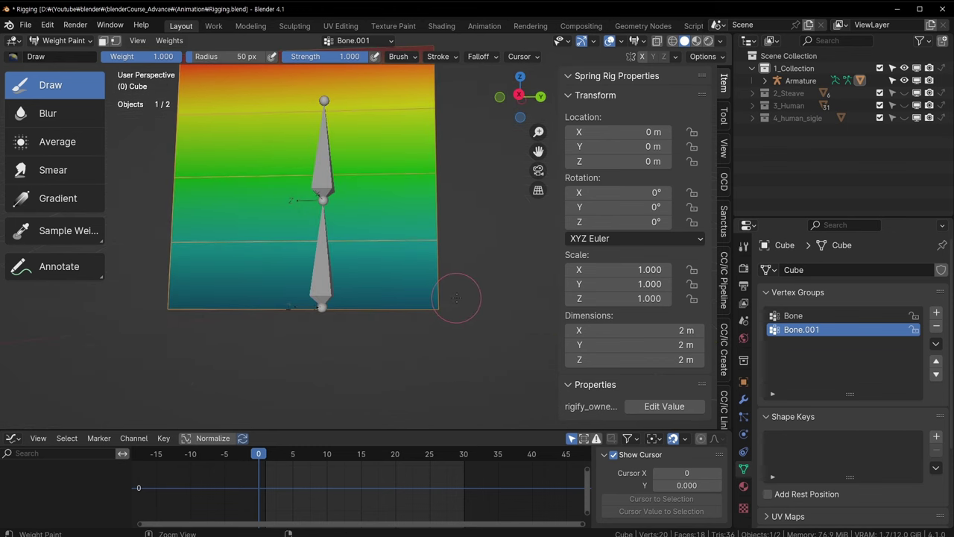
ctrl+drag(450, 300, 400, 313)
ctrl+drag(152, 307, 204, 304)
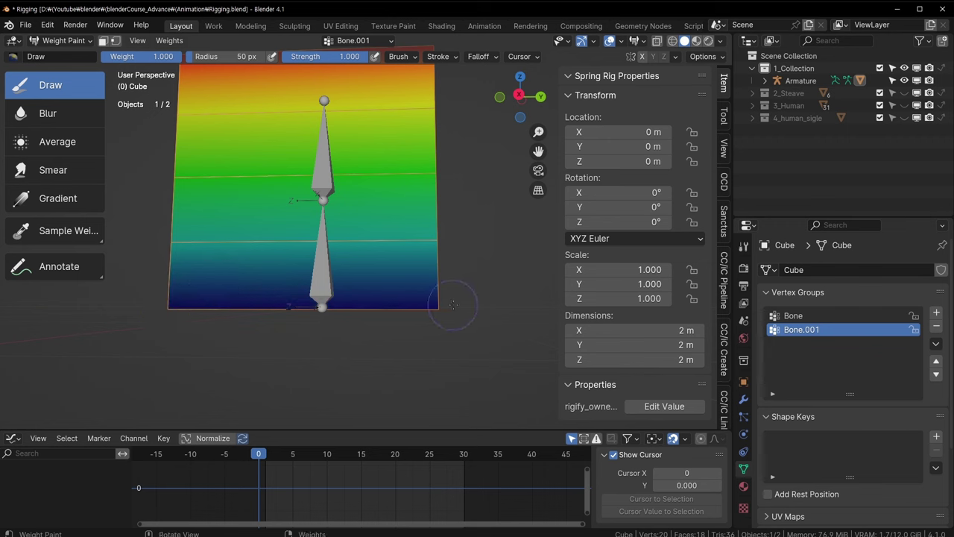
middle_drag(453, 304, 395, 270)
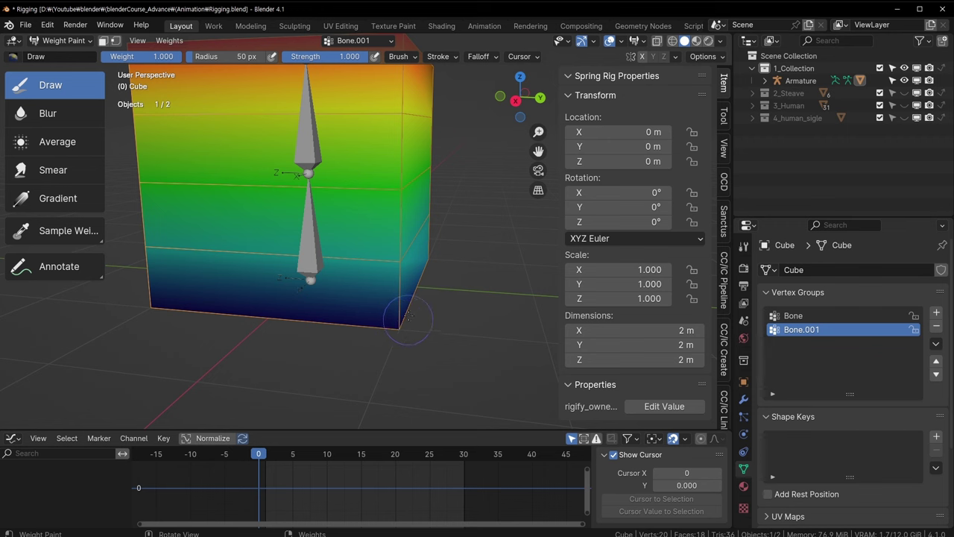
middle_drag(428, 304, 382, 211)
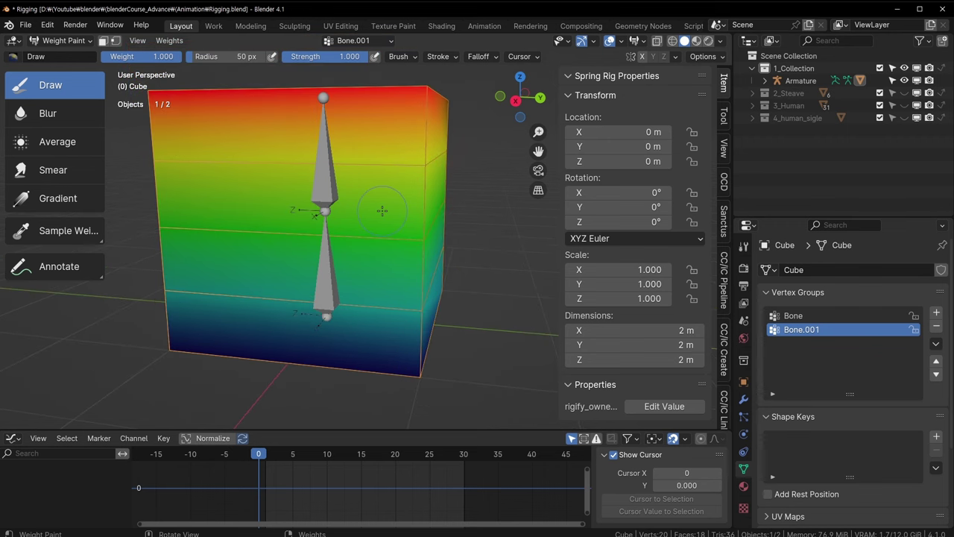
key(ctrl+Tab)
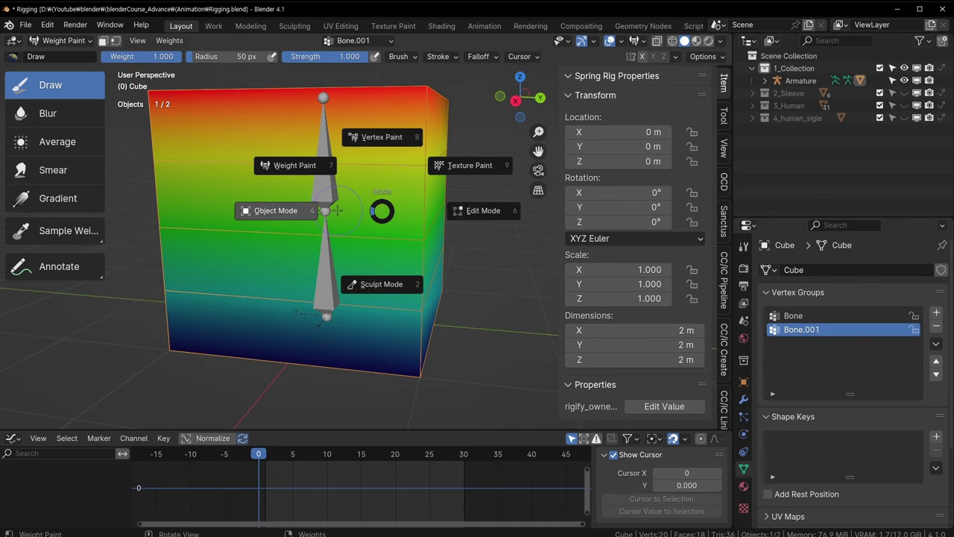
click(337, 211)
middle_drag(393, 354, 410, 298)
In Edit Mode, delete a corner vertex's Bone.001 weight and normalize it so Bone reads 1.000.
key(Tab)
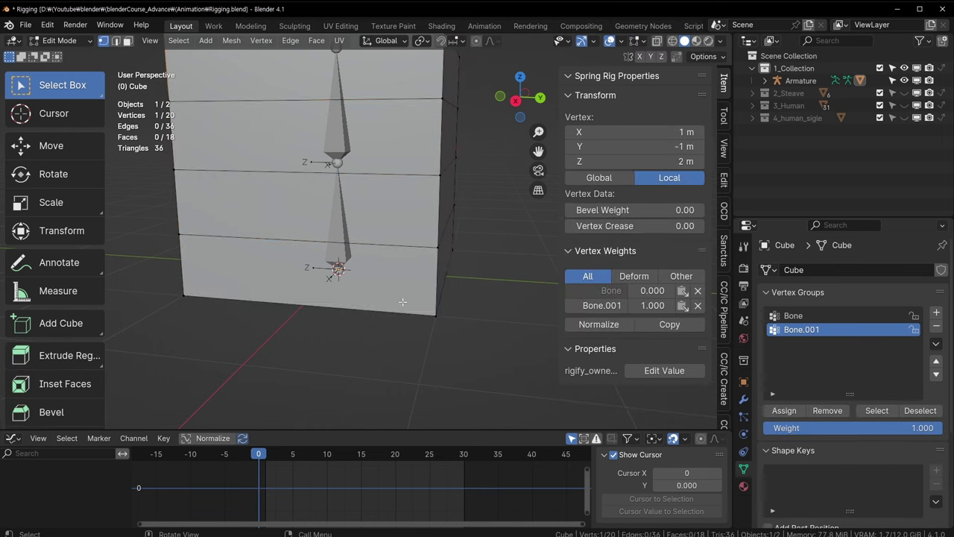
click(429, 316)
middle_drag(448, 355, 472, 316)
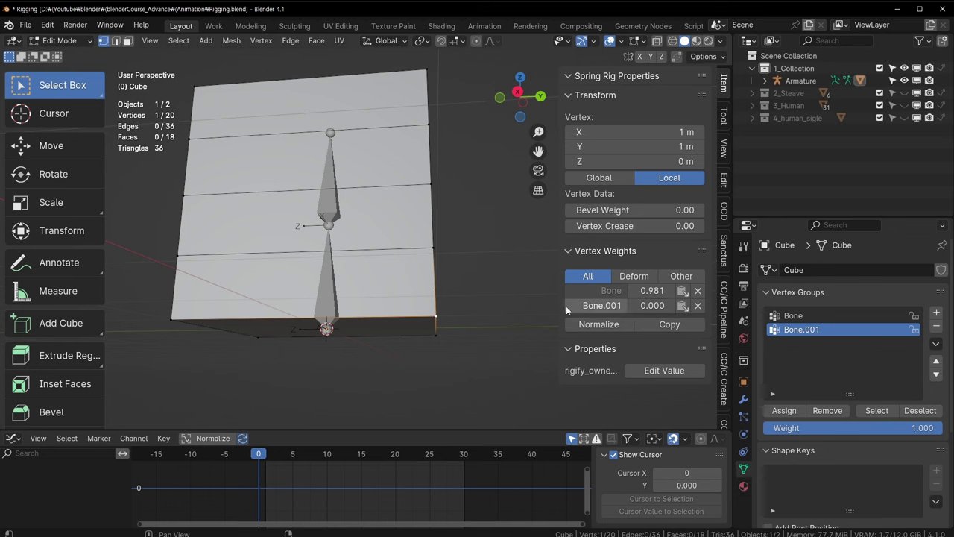
shift+middle_drag(359, 309, 507, 281)
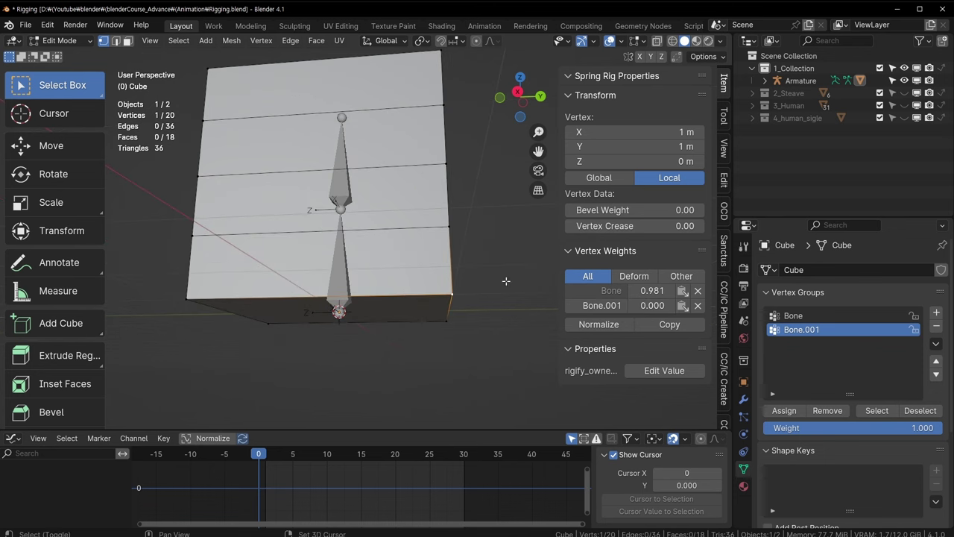
click(699, 305)
click(598, 308)
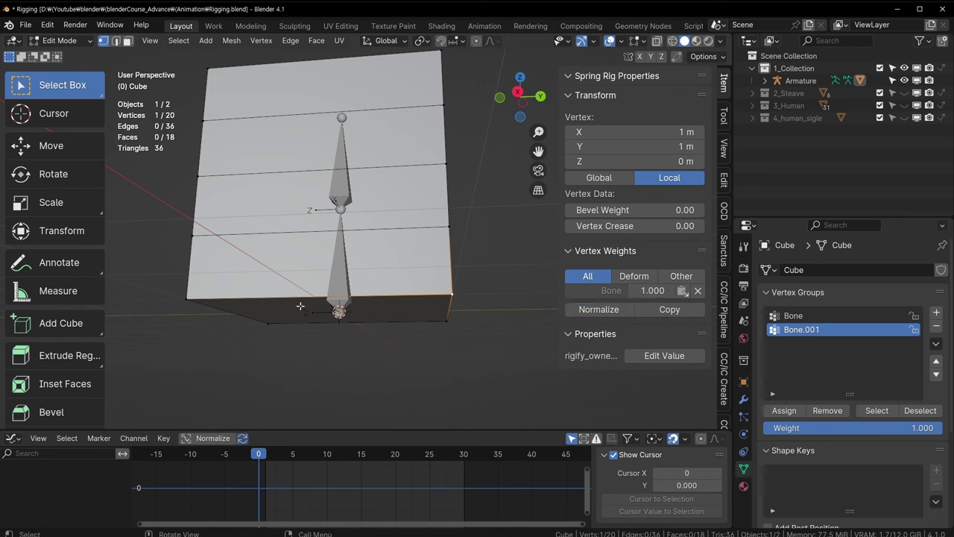
Select the cube's bottom face and assign it to the Bone group at weight 1.000.
click(445, 316)
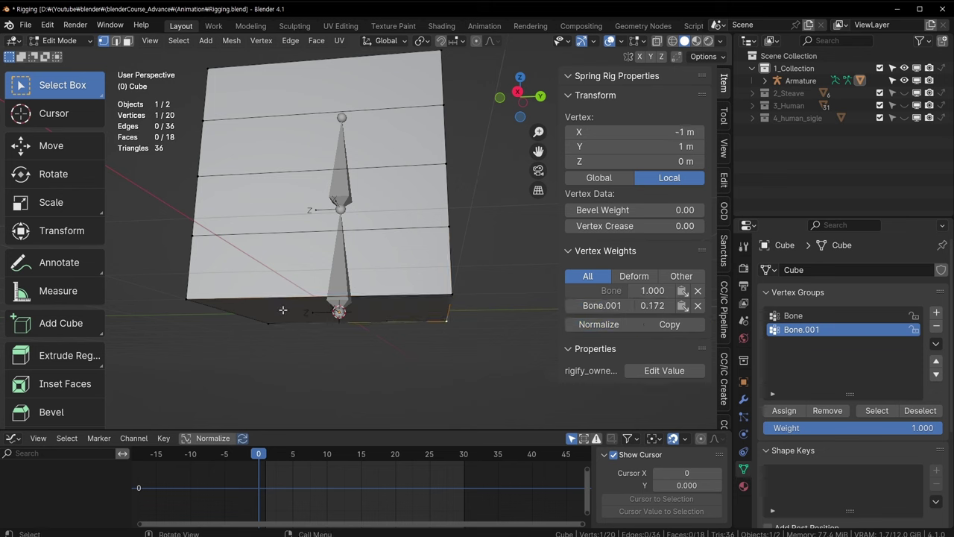
shift+click(190, 297)
shift+click(268, 323)
drag(149, 283, 492, 351)
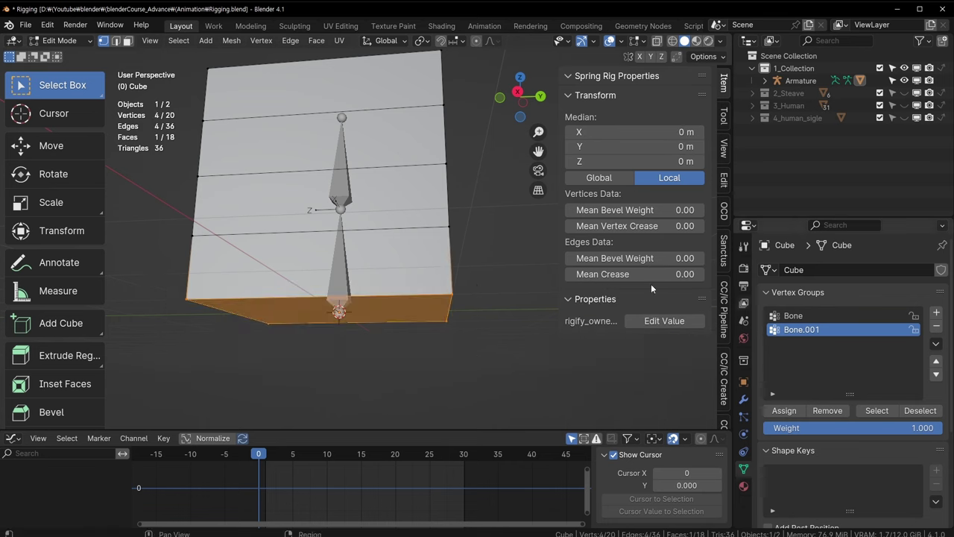
middle_drag(650, 283, 649, 261)
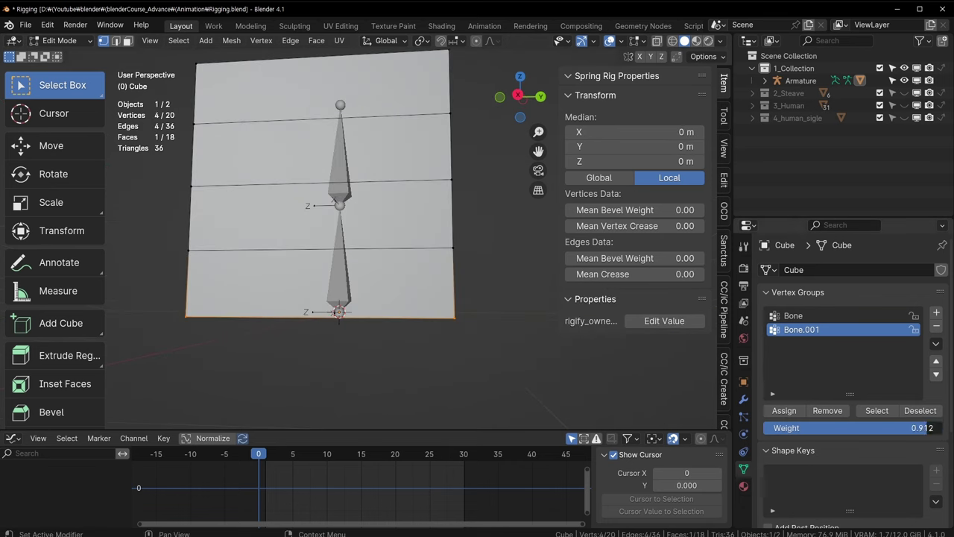
drag(917, 427, 775, 427)
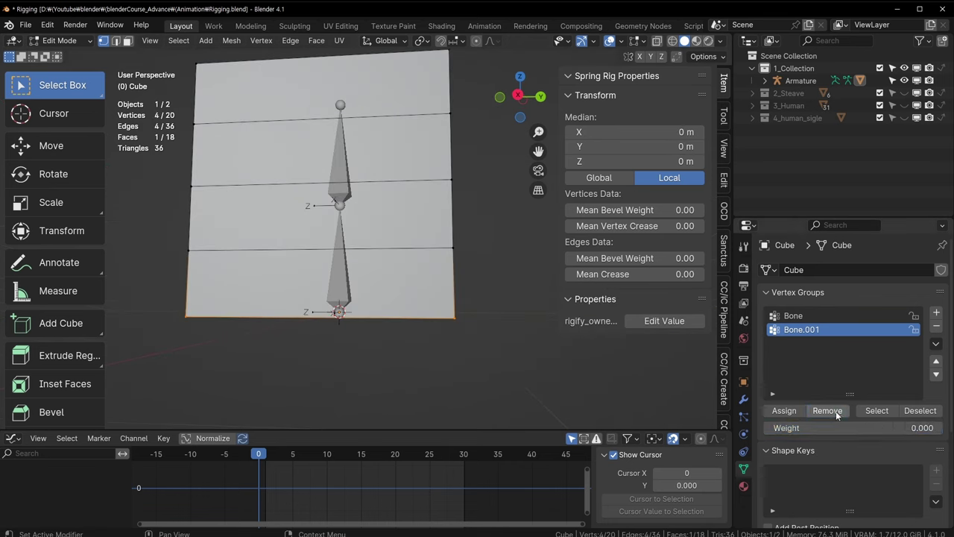
drag(779, 427, 940, 427)
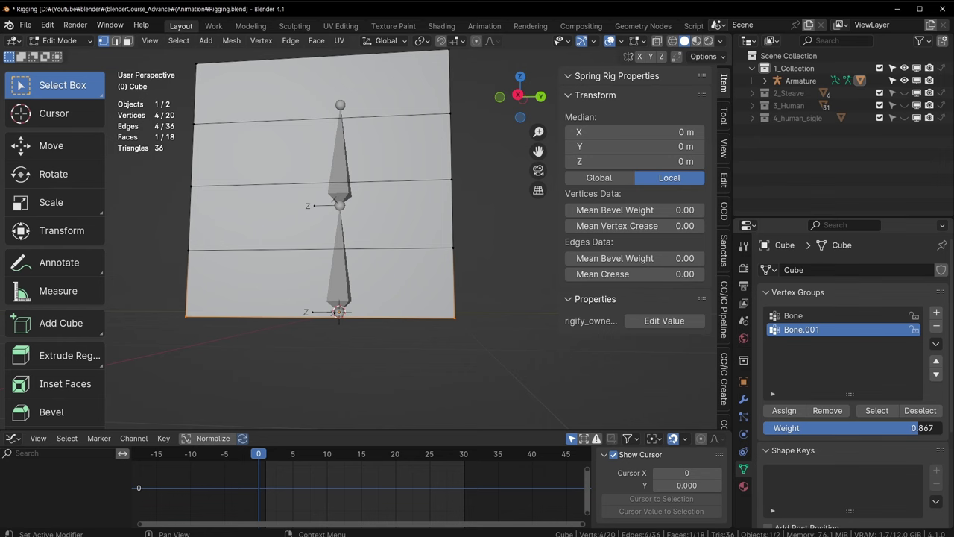
click(797, 316)
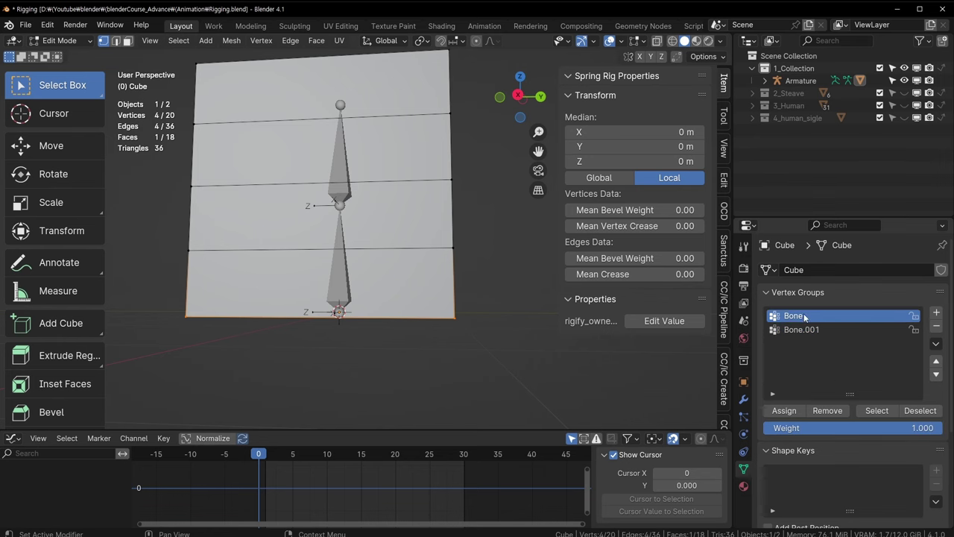
click(789, 411)
Check the Bone.001 weights in Weight Paint from the front, then return to Object Mode.
key(ctrl+Tab)
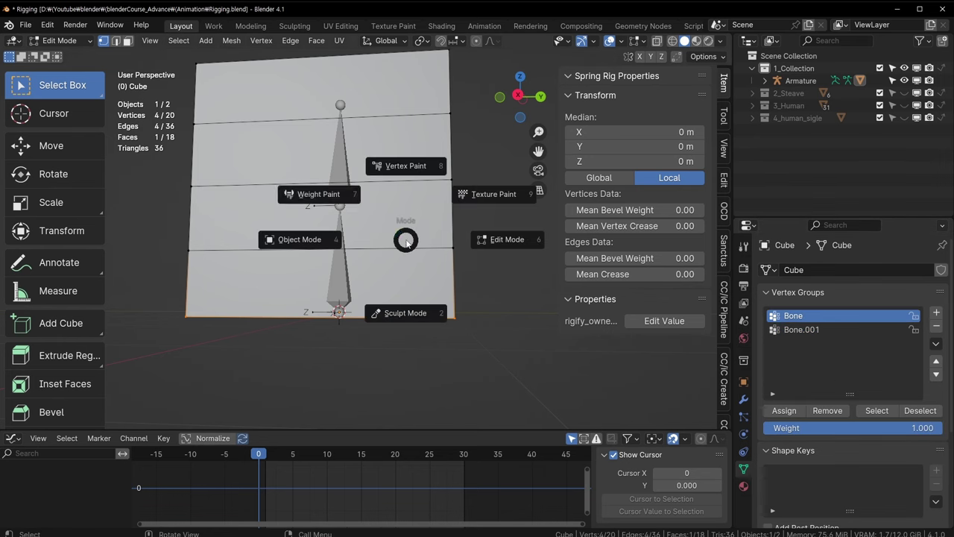
click(318, 194)
middle_drag(388, 246, 447, 268)
click(844, 329)
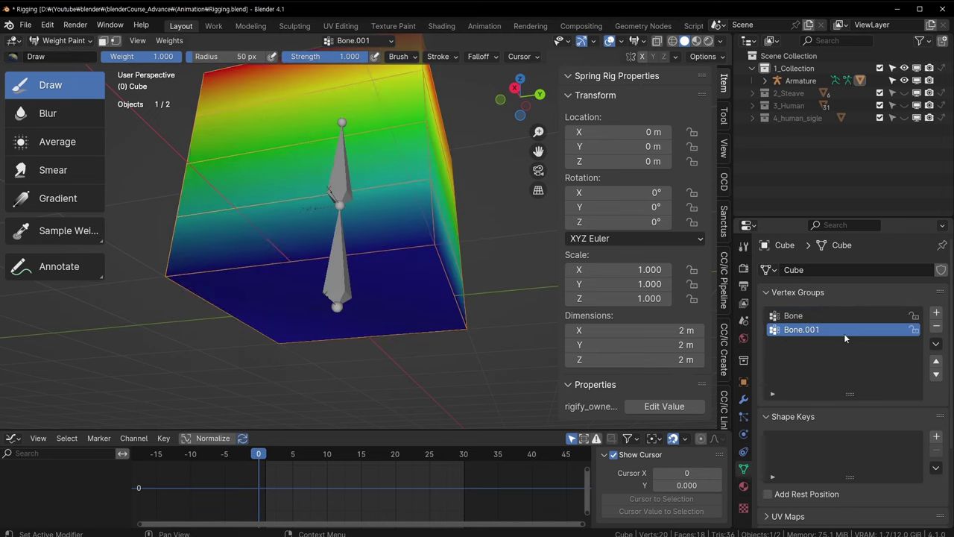
middle_drag(313, 283, 336, 310)
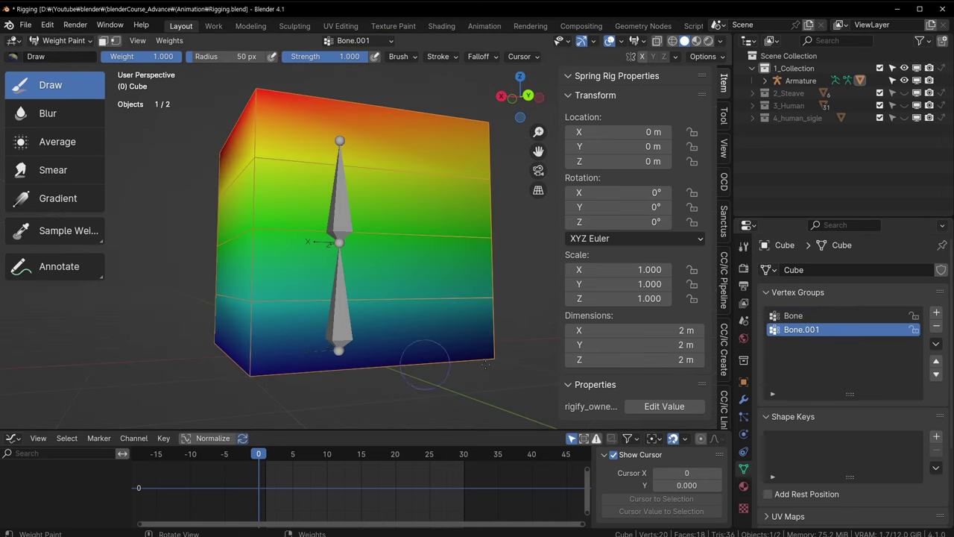
key(KP_1)
mouse_move(380, 187)
middle_down()
mouse_move(383, 213)
mouse_move(401, 177)
middle_up()
key(ctrl+Tab)
click(326, 213)
Test-bend the upper bone in Pose Mode, reset its rotation, and reselect the cube.
click(345, 204)
key(ctrl+Tab)
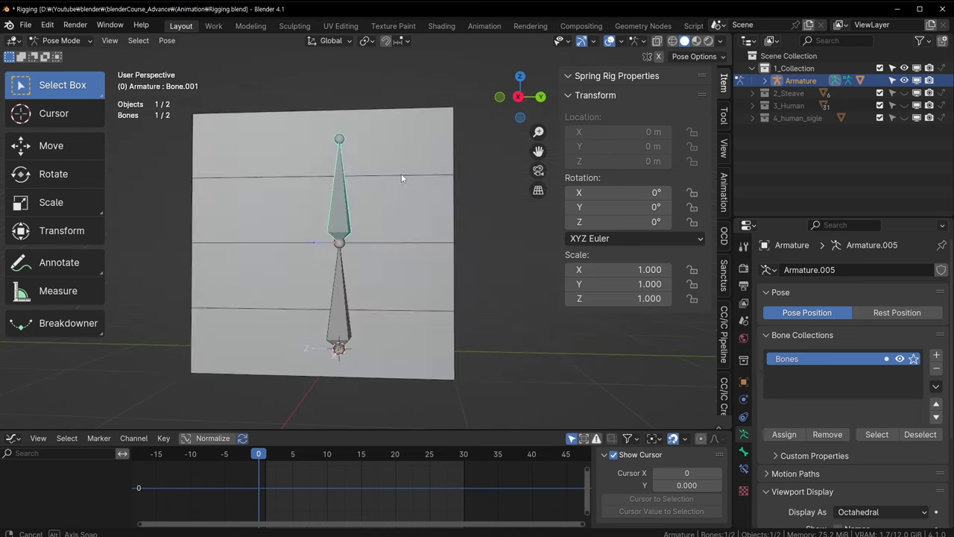
key(r)
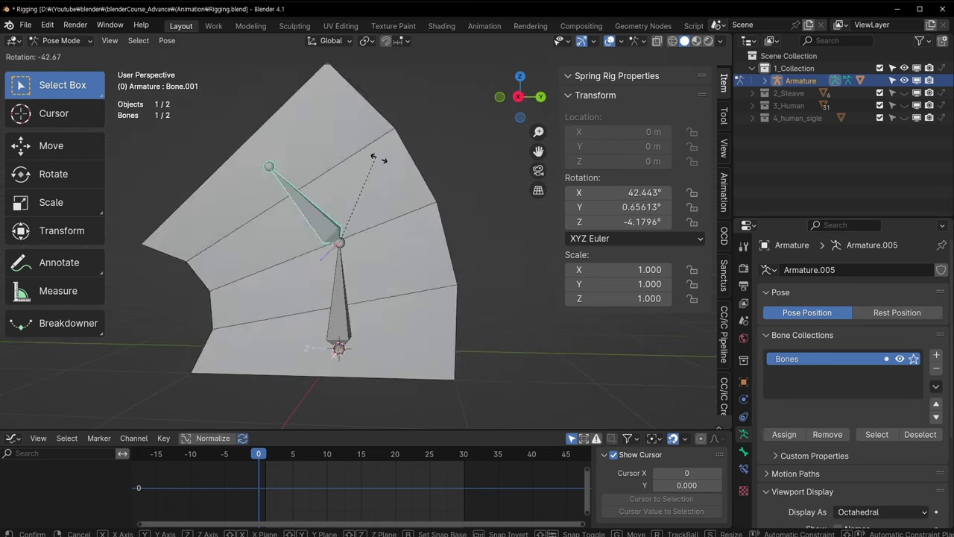
click(451, 304)
key(alt+r)
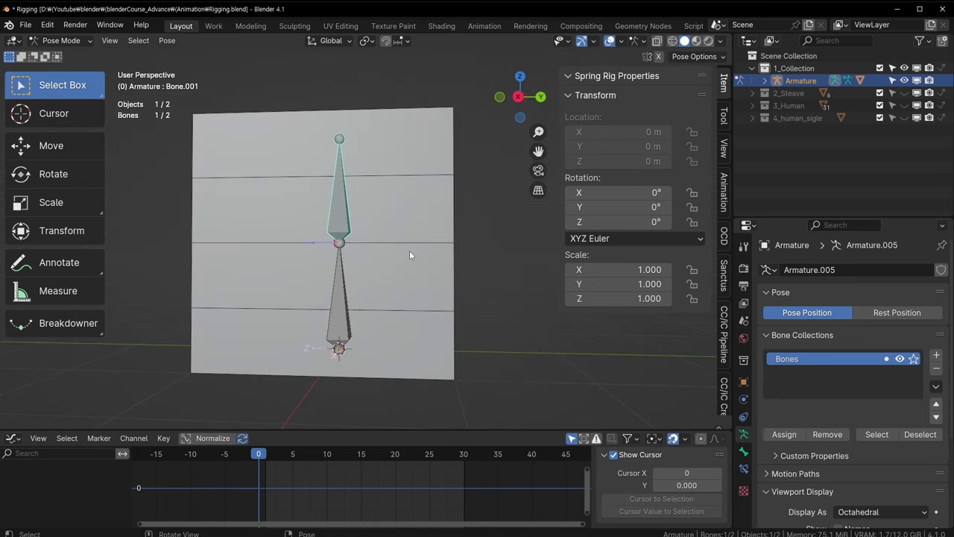
key(ctrl+Tab)
click(424, 281)
mouse_move(424, 282)
middle_down()
mouse_move(420, 309)
mouse_move(427, 258)
middle_up()
In Edit Mode, select the Z 0.5 m loop and assign it to Bone.001 at weight 0.000.
key(Tab)
mouse_move(422, 300)
middle_down()
mouse_move(343, 231)
mouse_move(343, 254)
mouse_move(337, 116)
middle_up()
alt+click(343, 228)
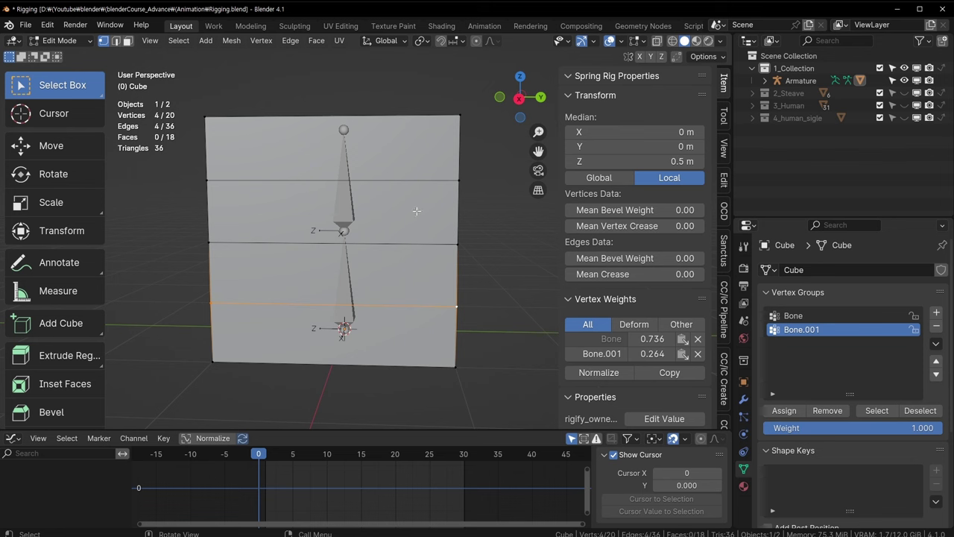
drag(916, 427, 780, 428)
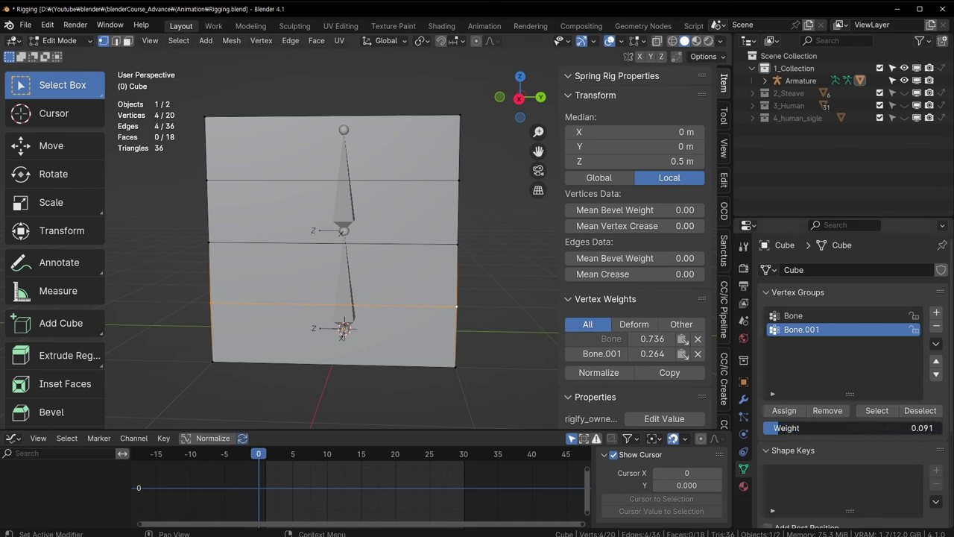
click(781, 413)
middle_drag(431, 305, 433, 291)
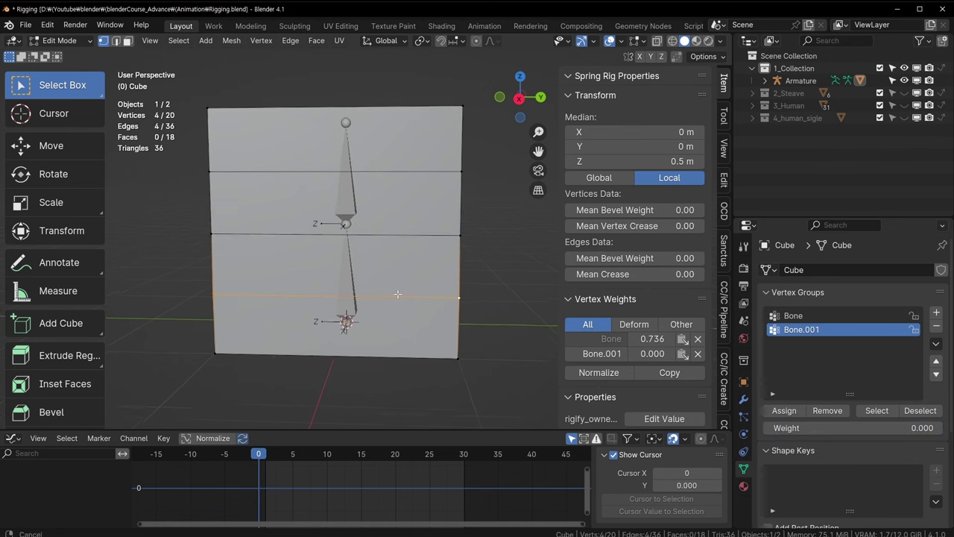
key(ctrl+Tab)
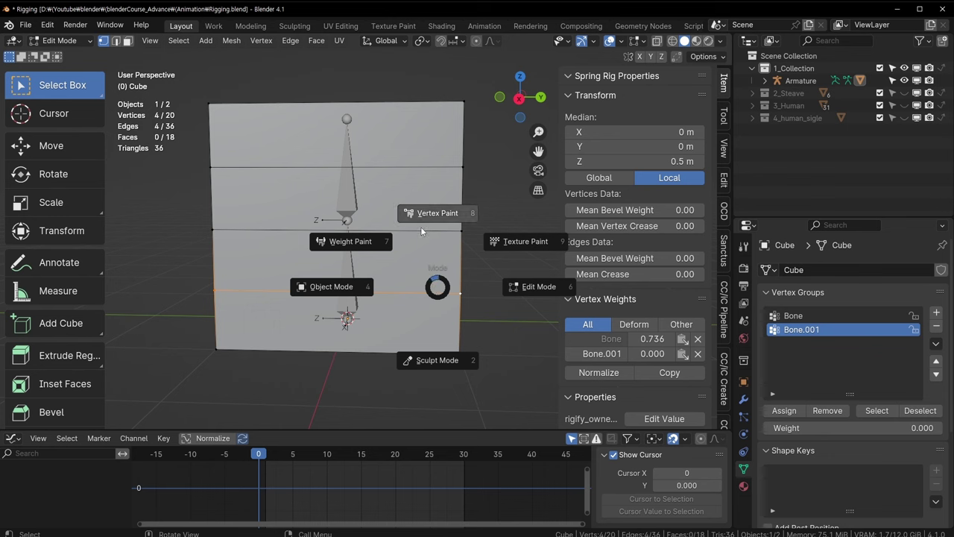
click(457, 296)
Delete the Bone.001 weight from the first two vertices of the lower loop.
click(456, 296)
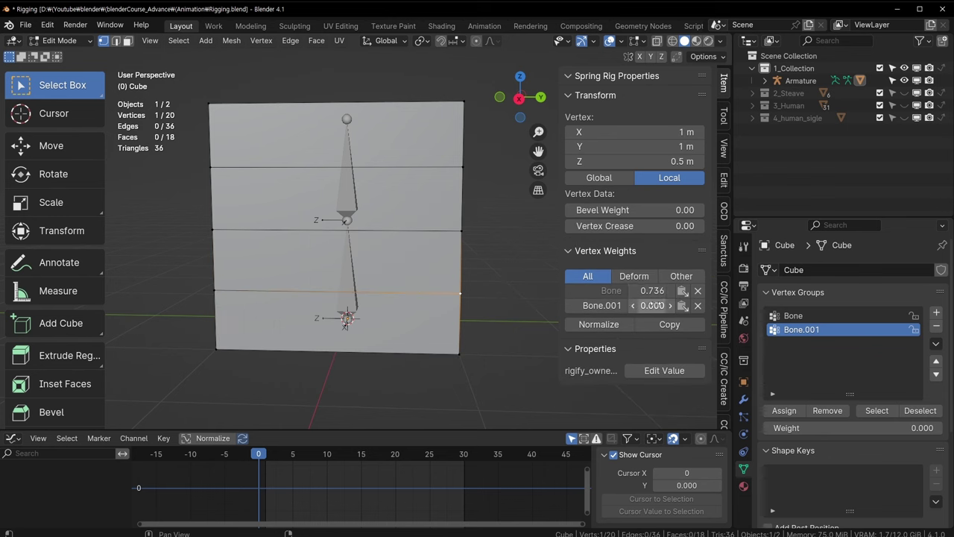
click(699, 305)
click(216, 290)
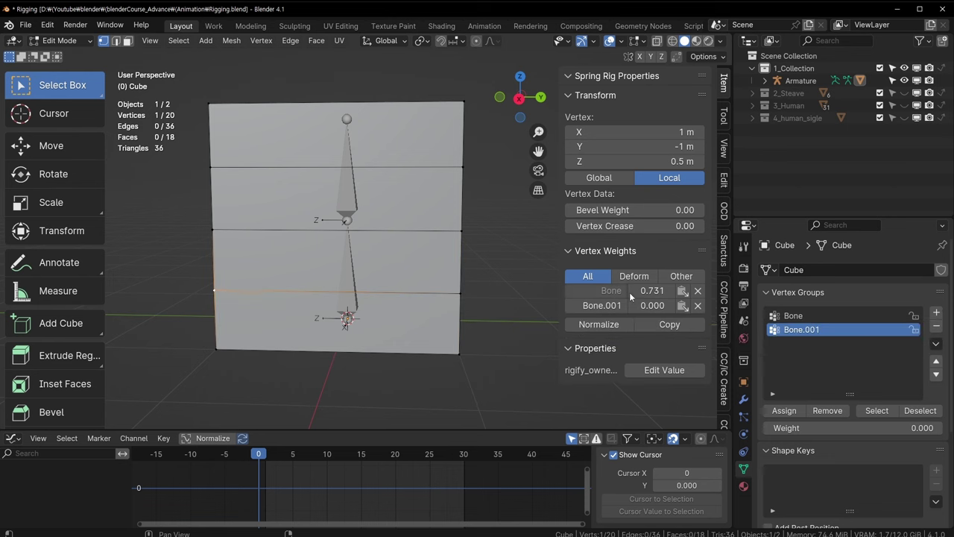
click(698, 305)
mouse_move(444, 296)
middle_down()
mouse_move(516, 281)
mouse_move(477, 299)
middle_up()
Delete the Bone.001 weight from the loop's remaining two vertices.
click(538, 291)
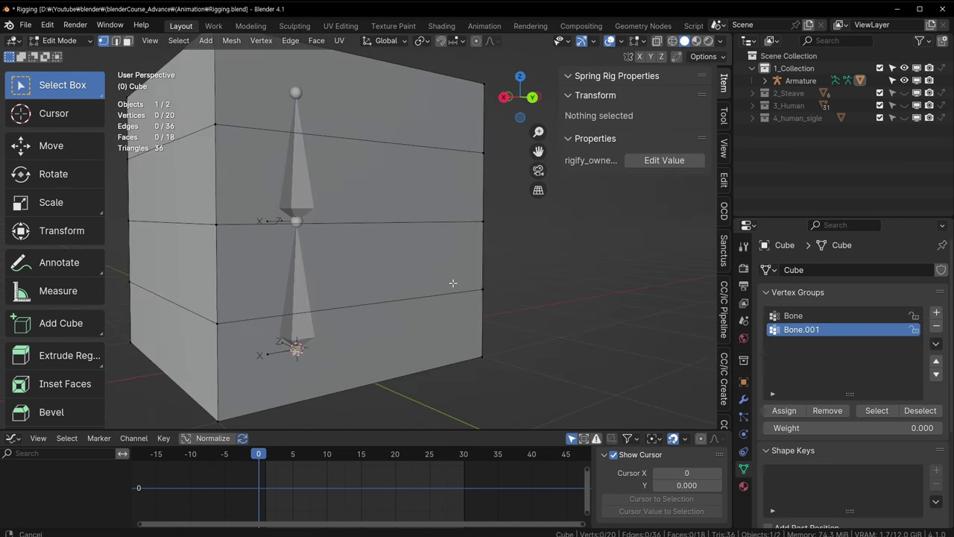
click(462, 305)
scroll(462, 306, down, 2)
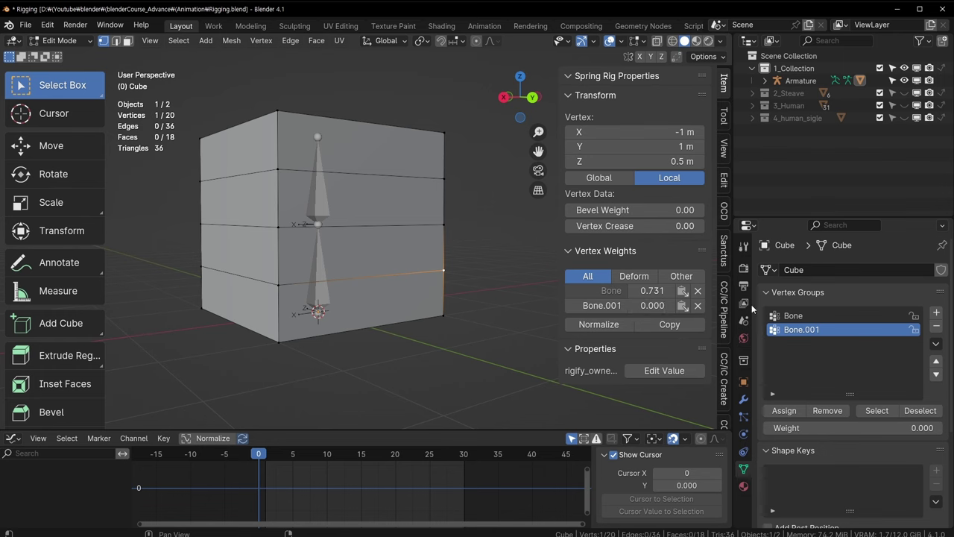
click(698, 306)
middle_drag(447, 298, 507, 290)
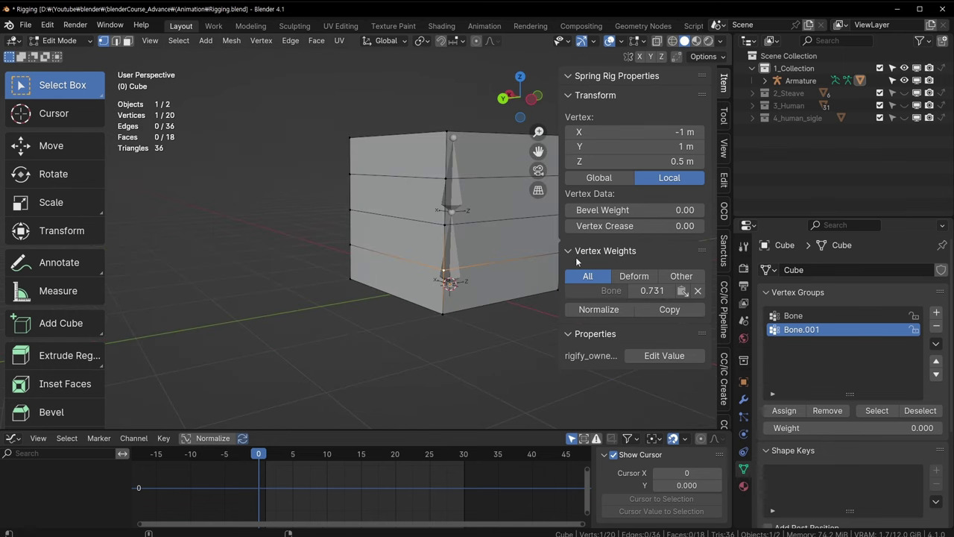
click(531, 246)
middle_drag(531, 246, 477, 253)
click(699, 306)
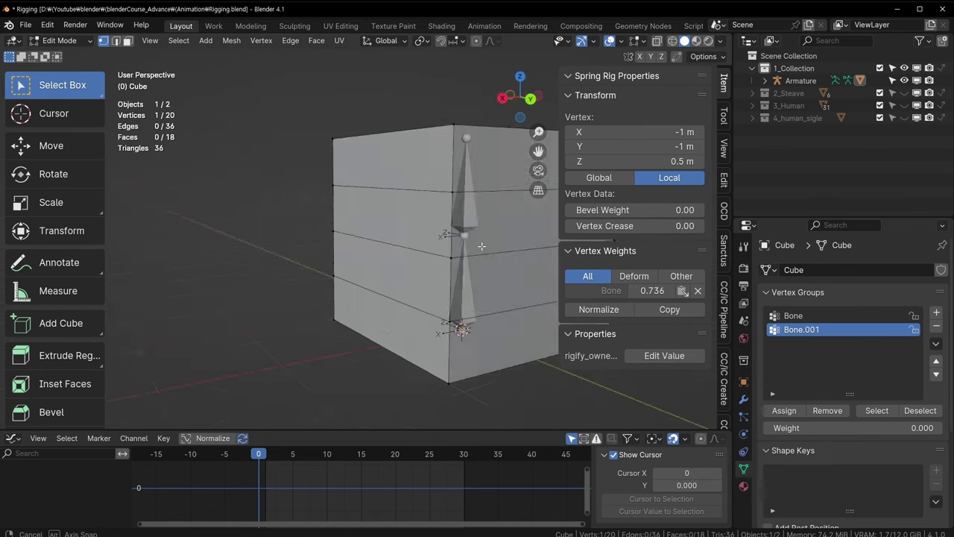
middle_drag(477, 298, 340, 236)
key(ctrl+Tab)
In Pose Mode, bend the upper bone as a test and clear its rotation back to rest.
click(298, 231)
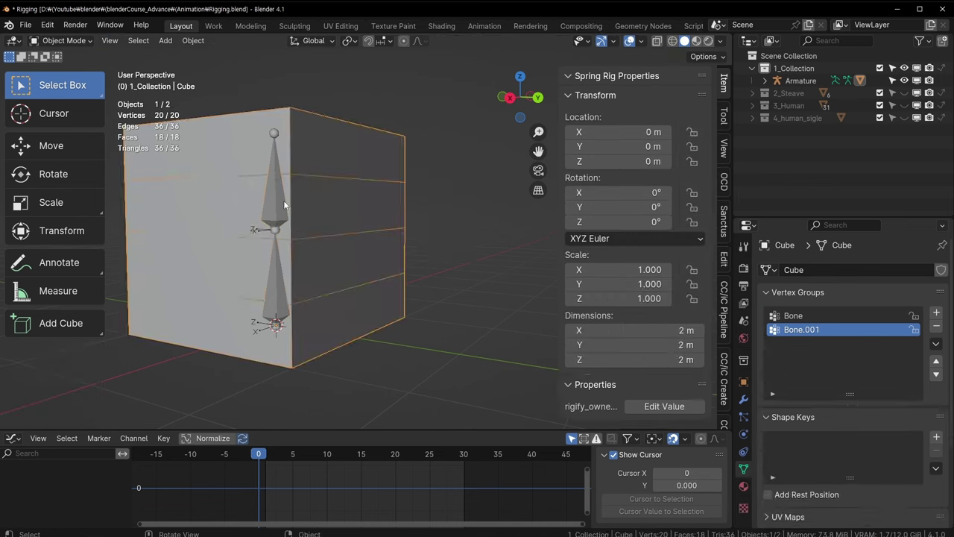
click(283, 201)
key(ctrl+Tab)
middle_drag(274, 201, 392, 222)
key(r)
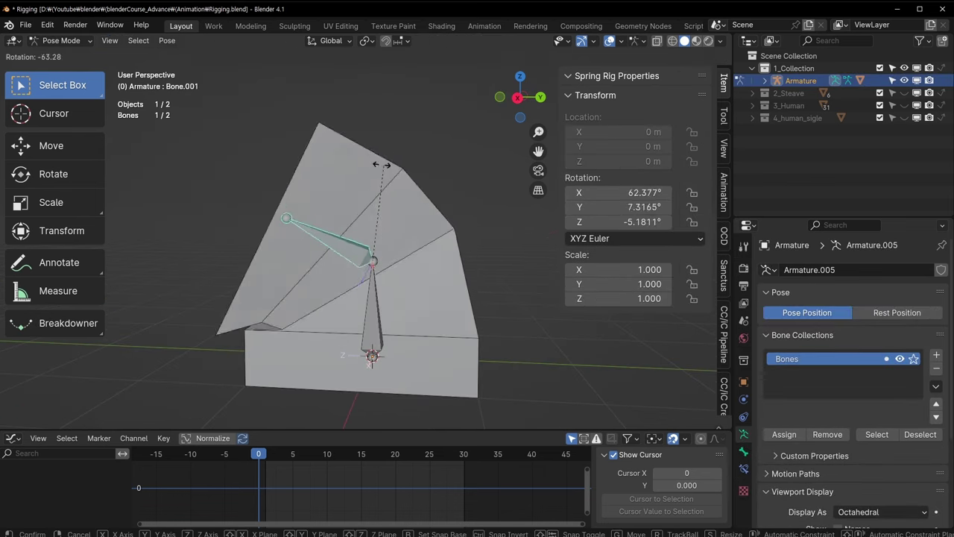
click(467, 343)
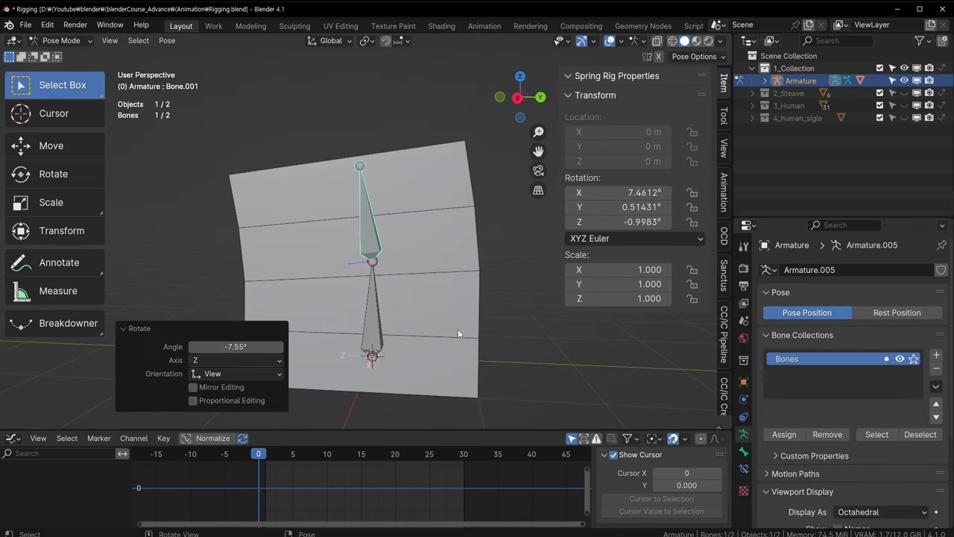
key(alt+r)
Bend the upper bone once more, reset it to 0°, and put the cube into Edit Mode.
key(r)
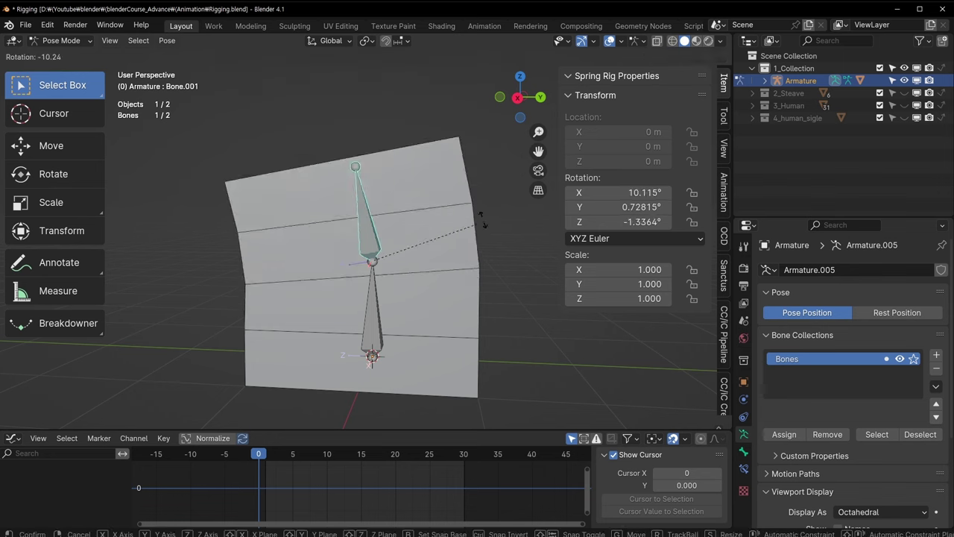
click(496, 285)
key(alt+r)
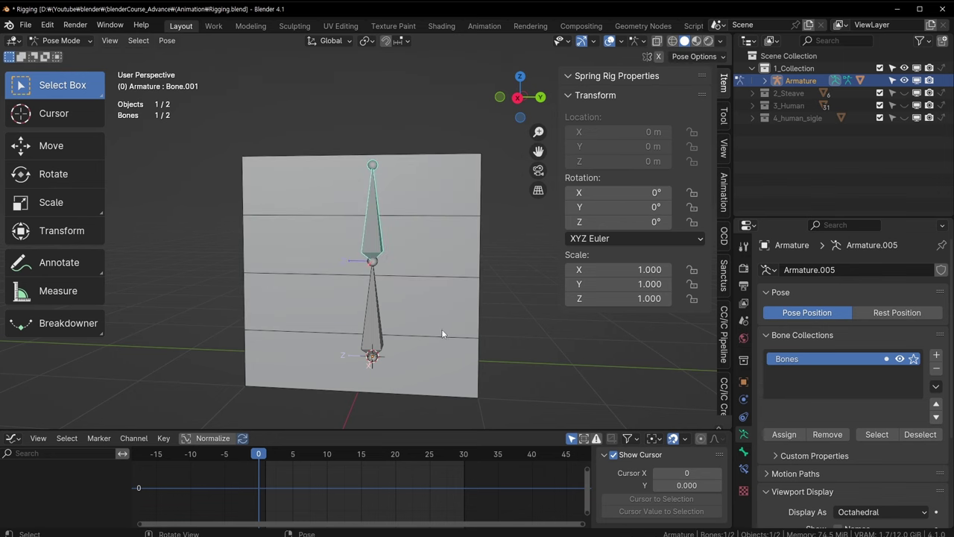
key(ctrl+Tab)
click(448, 322)
key(Tab)
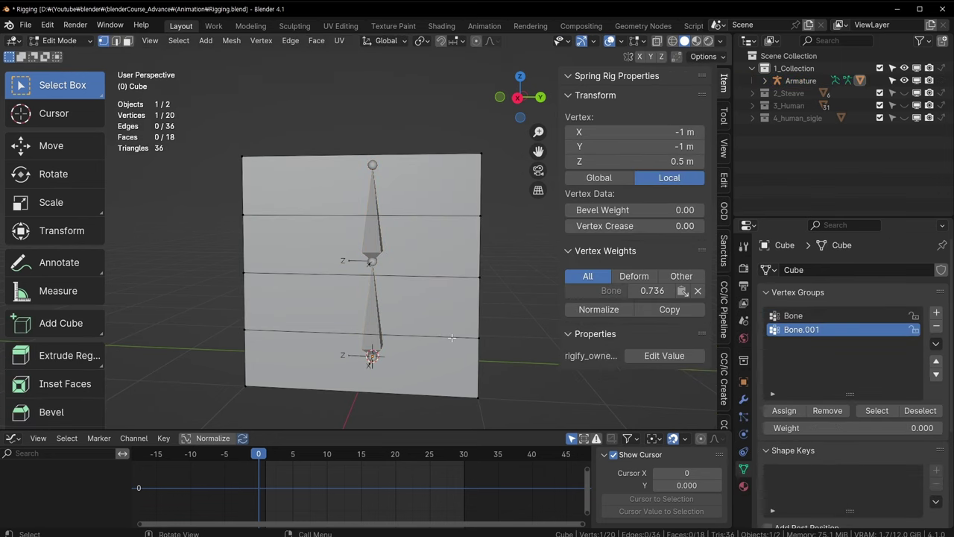
Assign the cube's bottom edge loop to Bone.001 with a weight of 0.2.
key(2)
alt+click(451, 336)
click(900, 429)
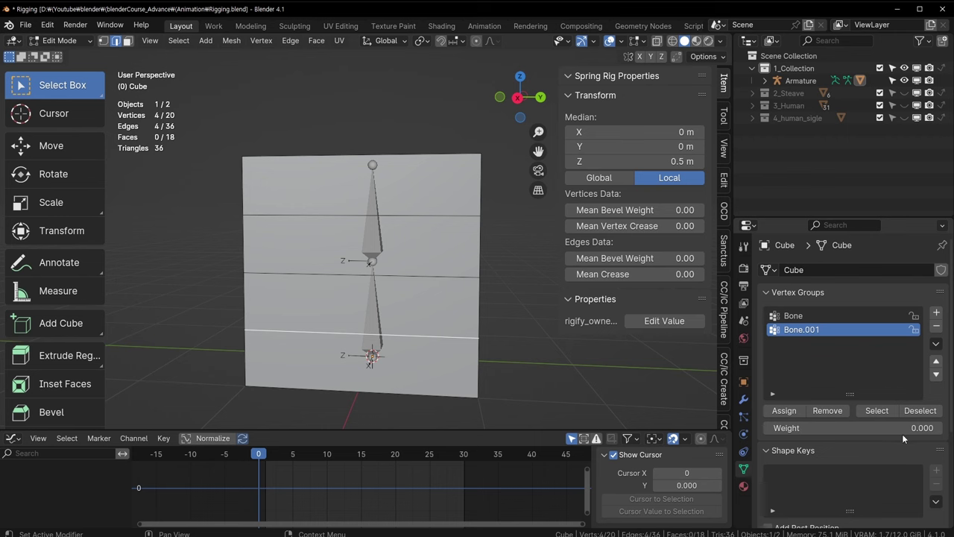
text(0.2)
key(Return)
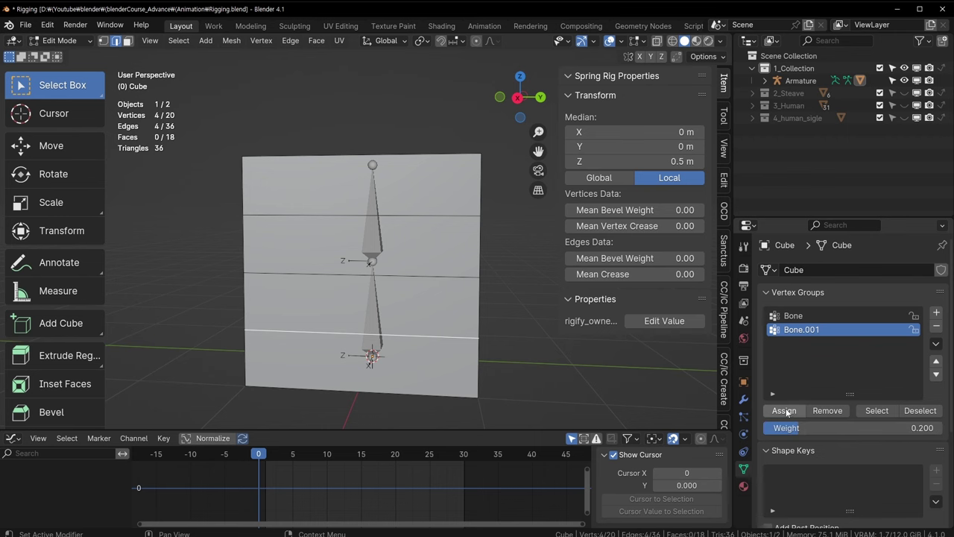
click(785, 411)
Inspect the Bone and Bone.001 weight gradients on the cube in Weight Paint mode.
key(ctrl+Tab)
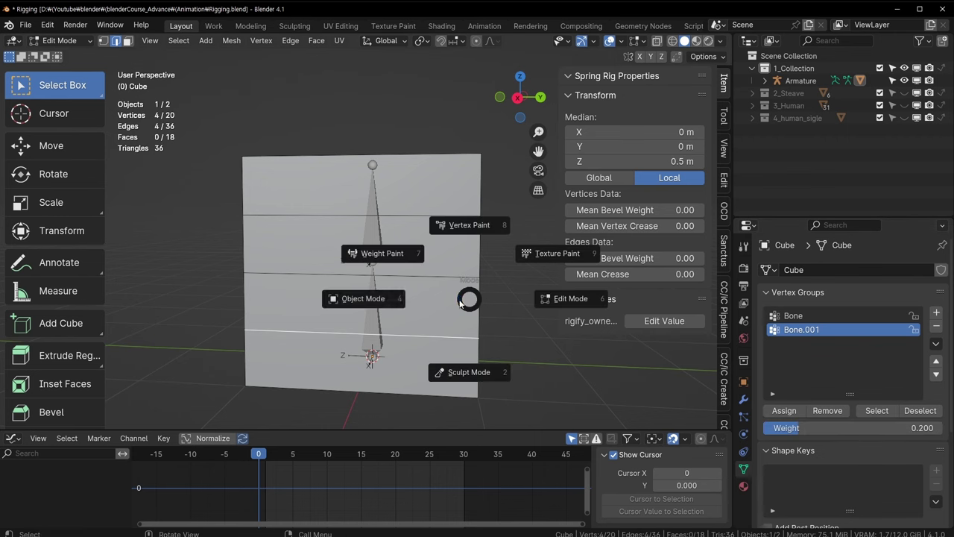
key(ctrl+Tab)
click(379, 218)
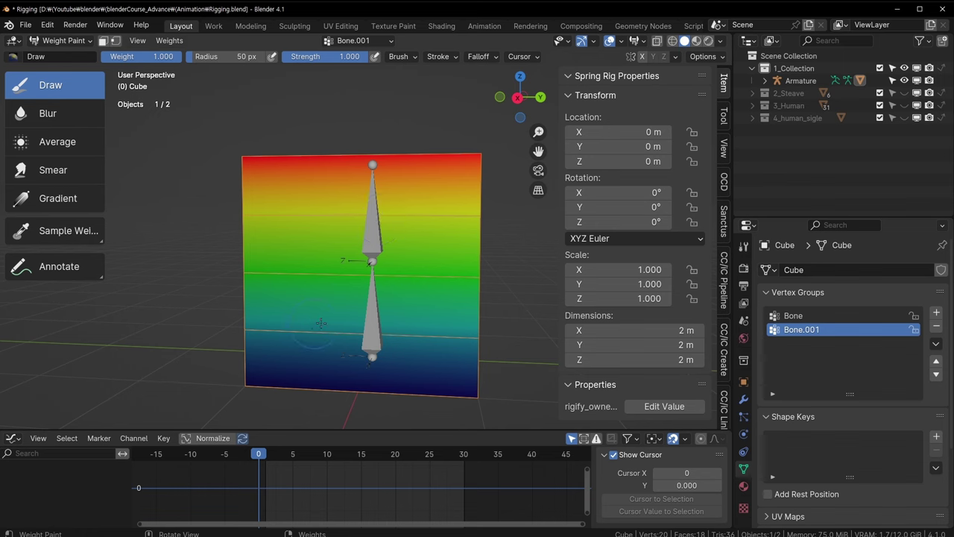
middle_drag(320, 323, 388, 328)
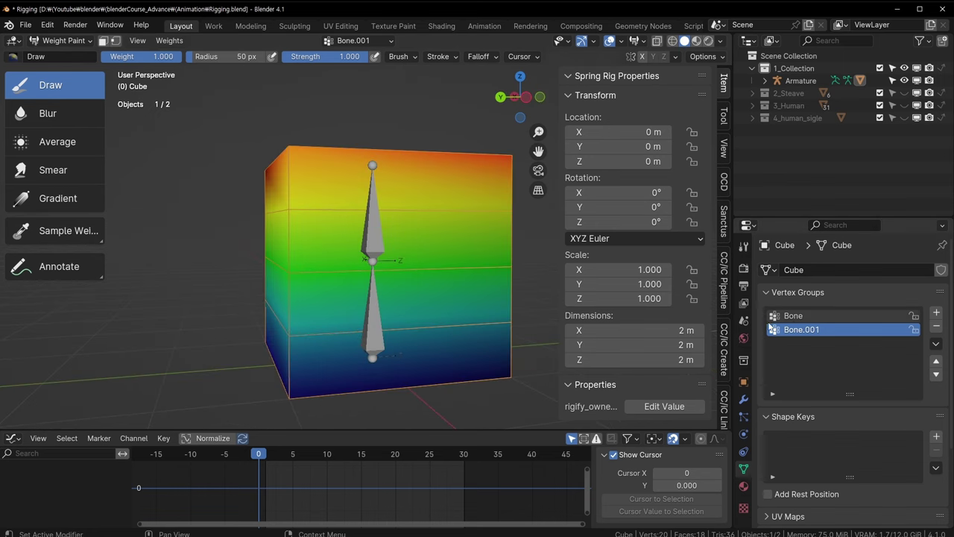
click(793, 315)
click(802, 328)
middle_drag(551, 182, 499, 176)
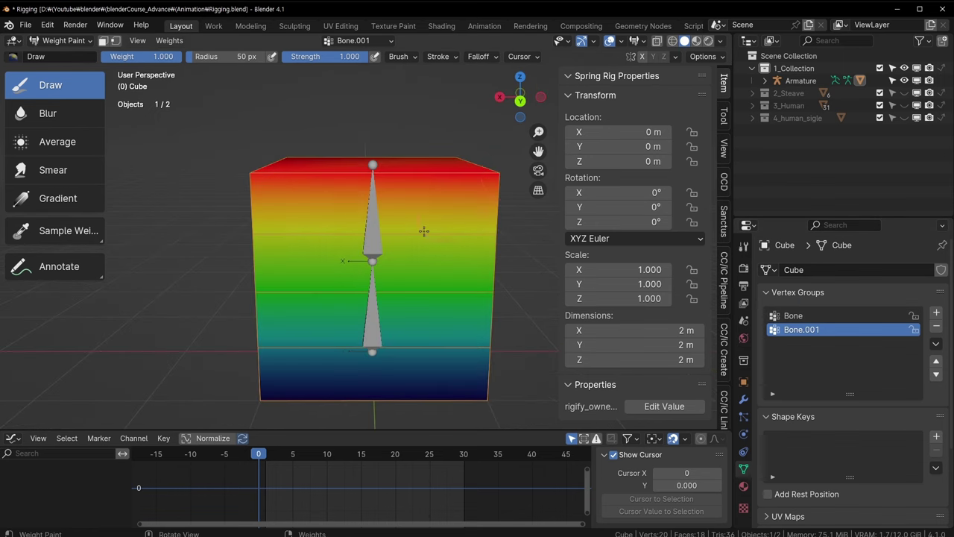
Leave Weight Paint mode and put the armature back into Pose Mode.
key(ctrl+Tab)
click(379, 222)
click(375, 228)
key(ctrl+Tab)
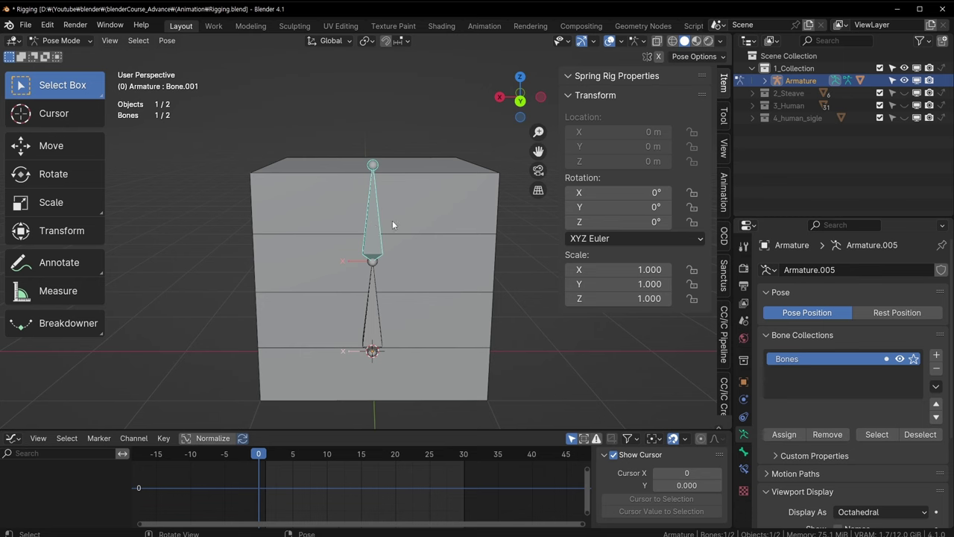
Rotate the upper bone to test the cube's bend, then undo it.
key(r)
click(475, 338)
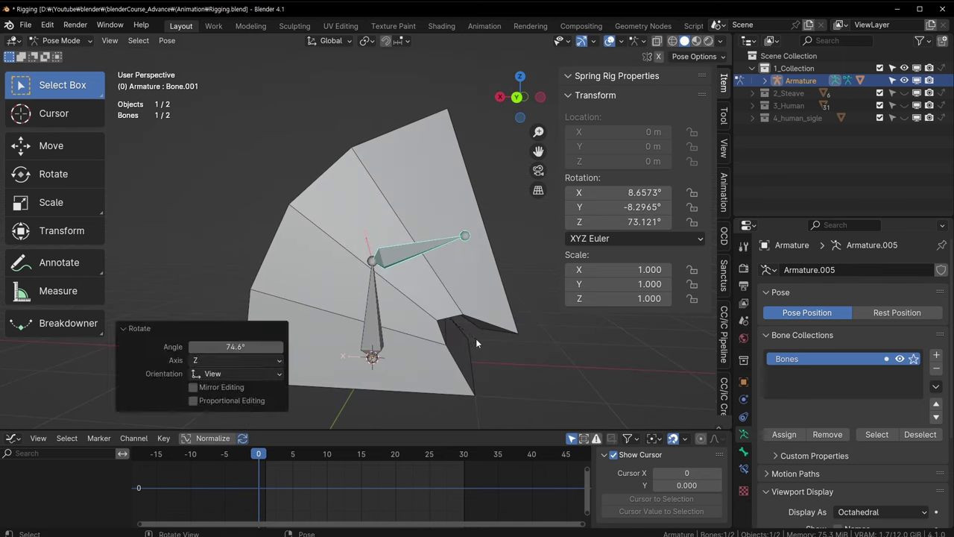
key(ctrl+z)
mouse_move(476, 339)
middle_down()
mouse_move(479, 211)
mouse_move(259, 284)
mouse_move(271, 275)
mouse_move(470, 266)
middle_up()
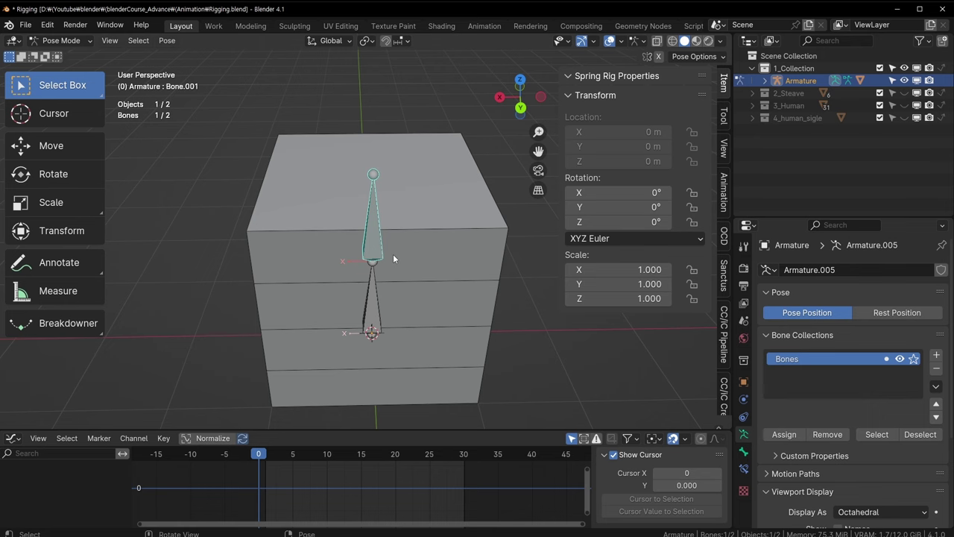
middle_drag(393, 253, 400, 225)
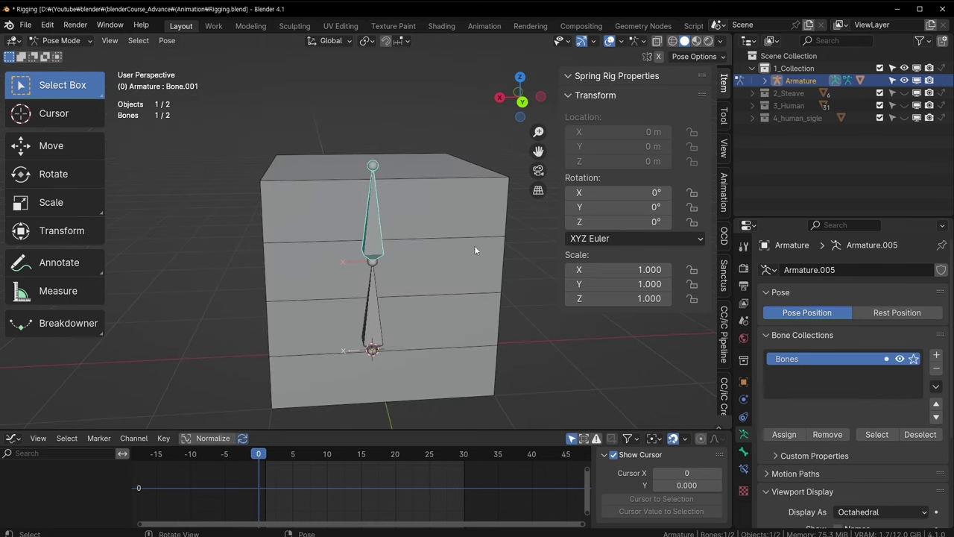
mouse_move(474, 245)
middle_down()
mouse_move(396, 213)
mouse_move(434, 243)
mouse_move(426, 229)
middle_up()
Test two more upper-bone rotations (one at 26.6°), undo both, and return to Object Mode.
key(r)
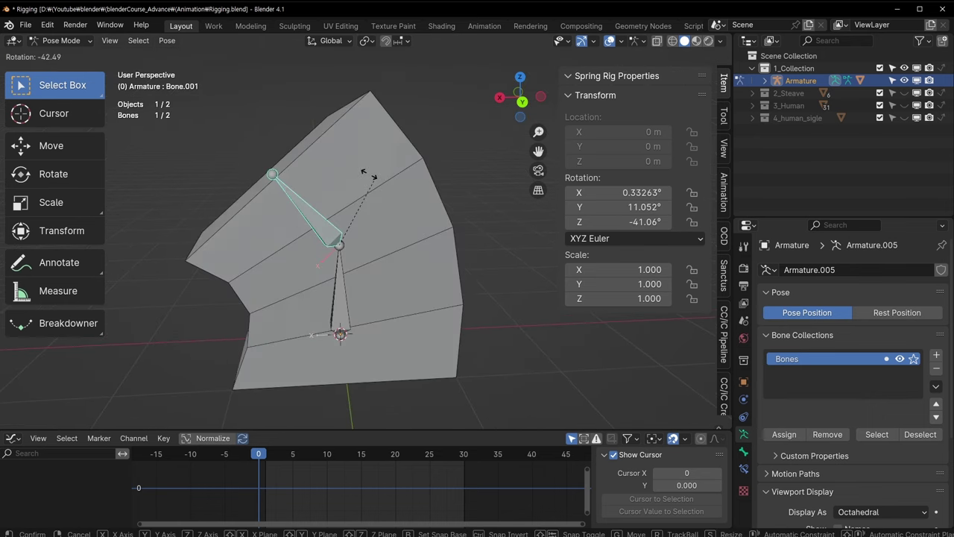
click(453, 263)
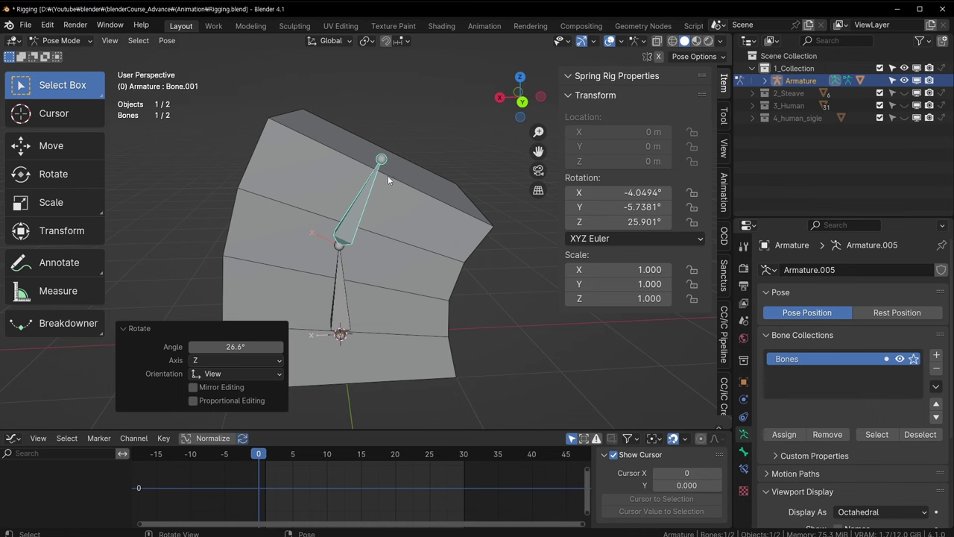
key(ctrl+z)
middle_drag(427, 236, 483, 213)
key(r)
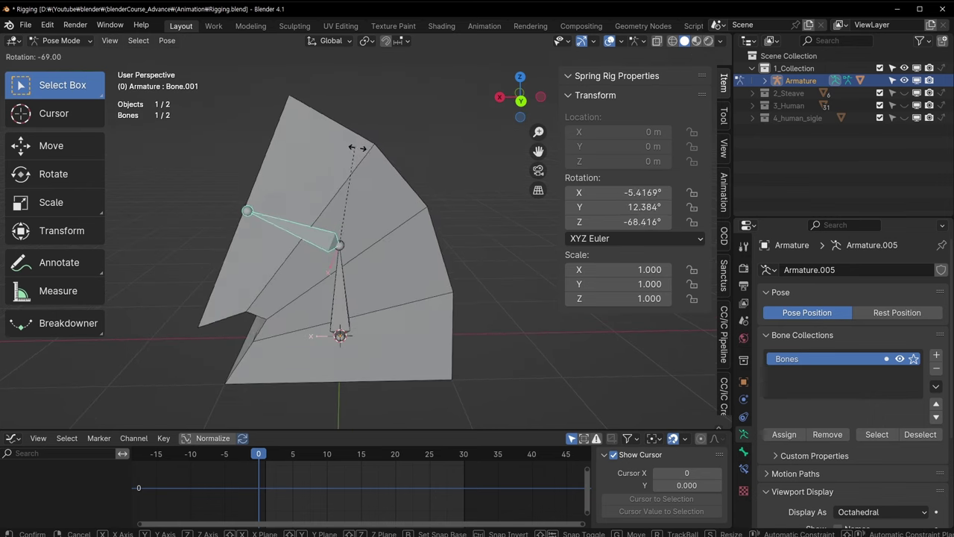
click(445, 230)
key(ctrl+z)
scroll(395, 269, up, 2)
scroll(359, 259, down, 6)
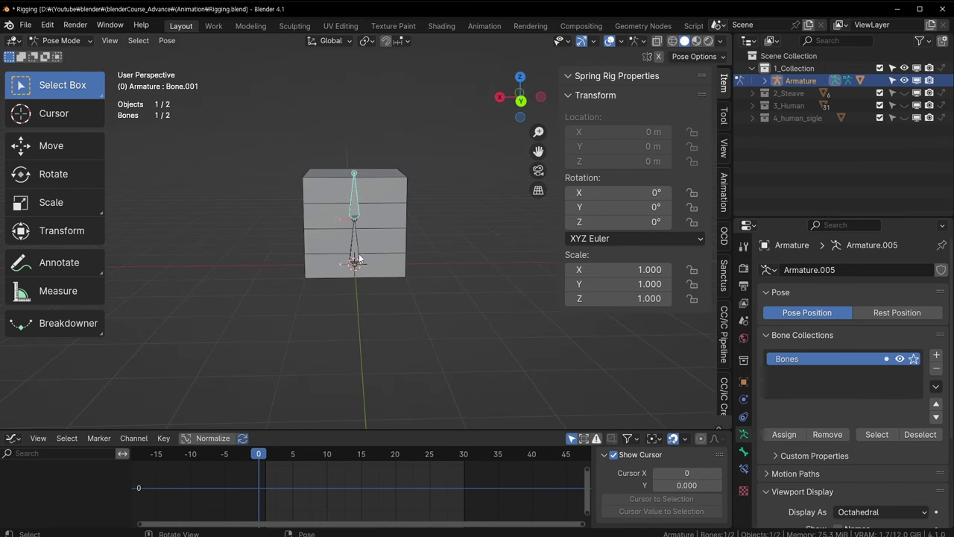
key(ctrl+Tab)
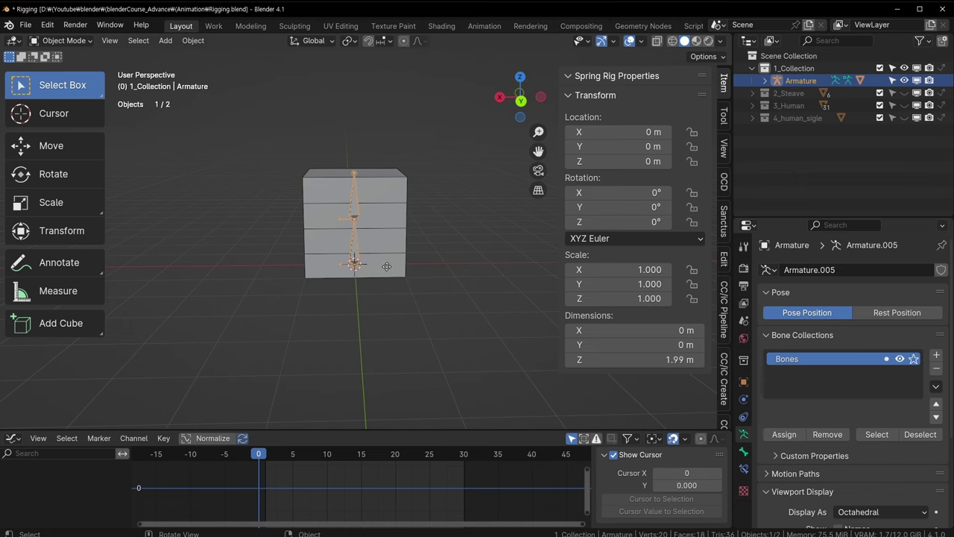
Reset the armature's location to the origin with Alt+G and reselect it.
key(g)
click(412, 196)
key(alt+g)
scroll(402, 231, up, 5)
click(478, 253)
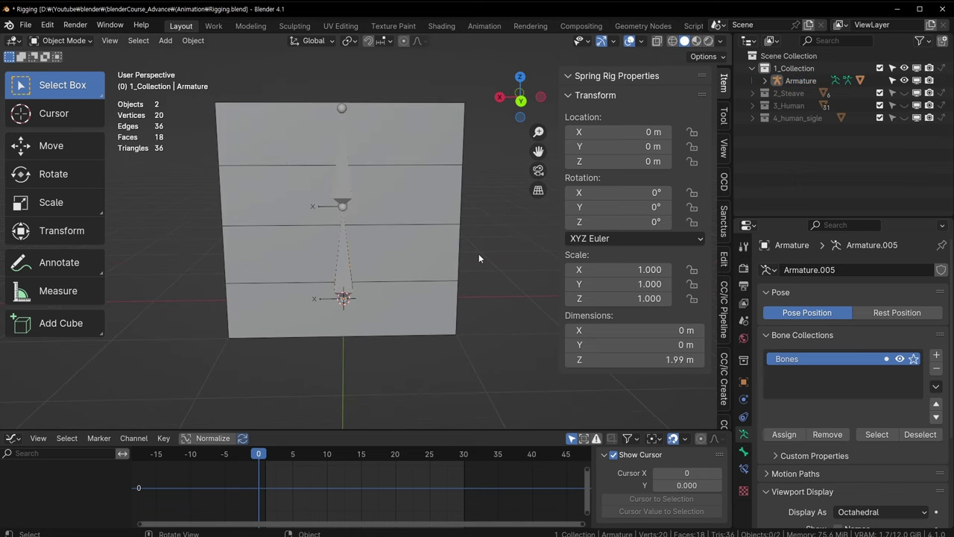
click(350, 256)
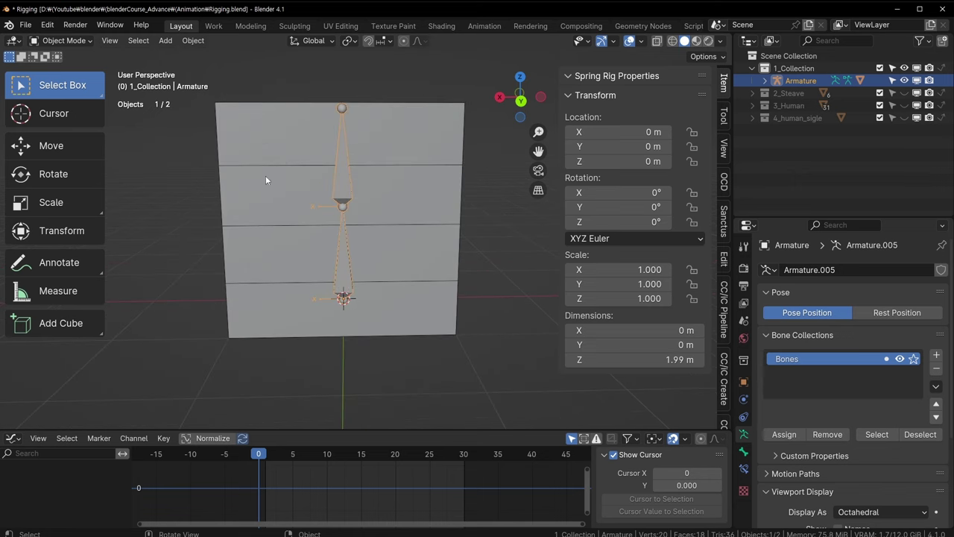
mouse_move(394, 236)
middle_down()
mouse_move(350, 226)
mouse_move(215, 230)
mouse_move(327, 267)
mouse_move(335, 260)
mouse_move(206, 271)
mouse_move(309, 256)
mouse_move(357, 231)
mouse_move(330, 249)
mouse_move(471, 222)
middle_up()
Check the Cube and Armature in the Outliner, ending with the Armature selected and framed.
click(389, 213)
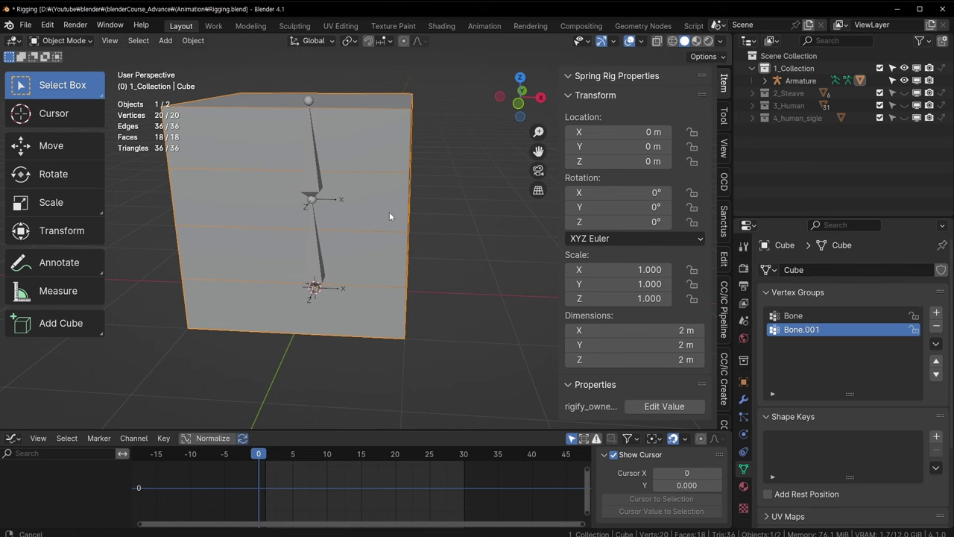
click(764, 80)
click(806, 94)
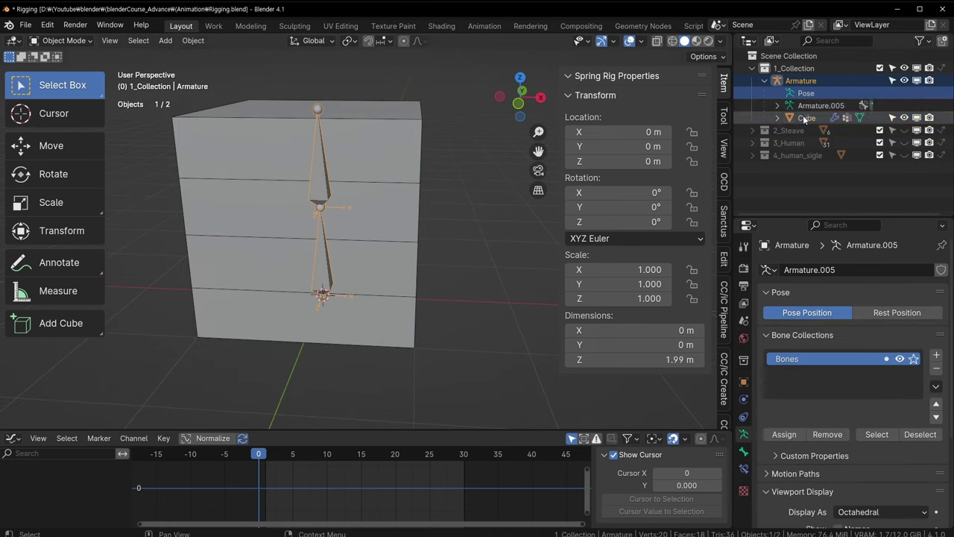
click(803, 118)
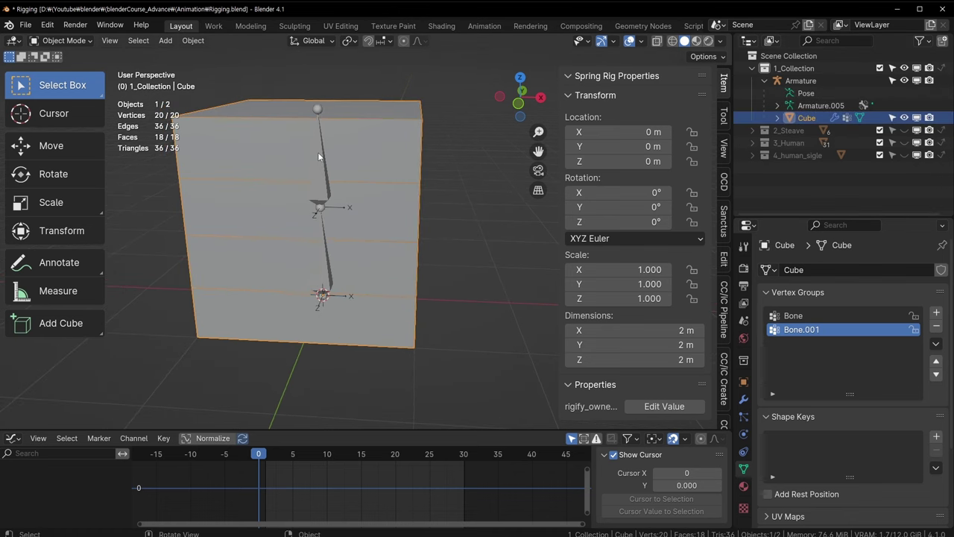
click(800, 81)
key(KP_Decimal)
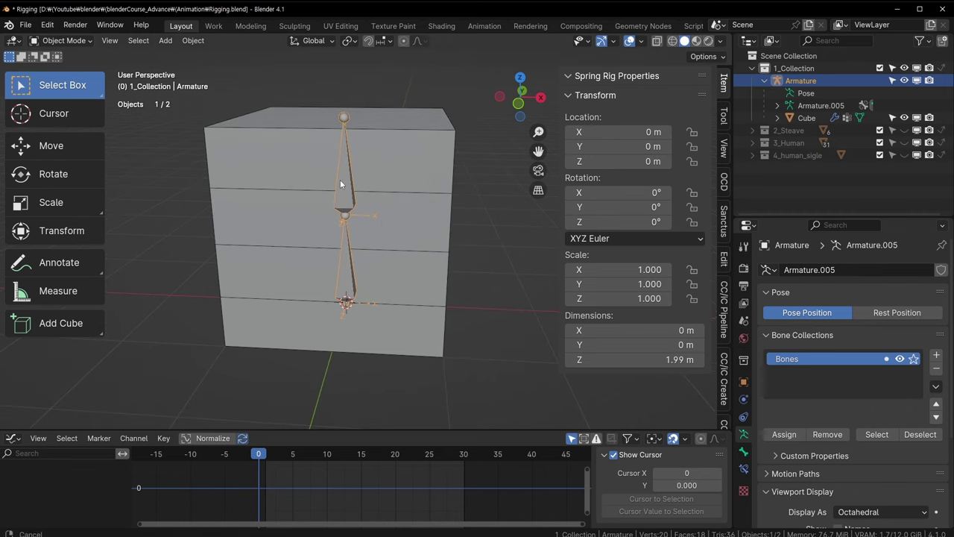
Enter Pose Mode, select the lower bone, and save Rigging.blend.
key(ctrl+Tab)
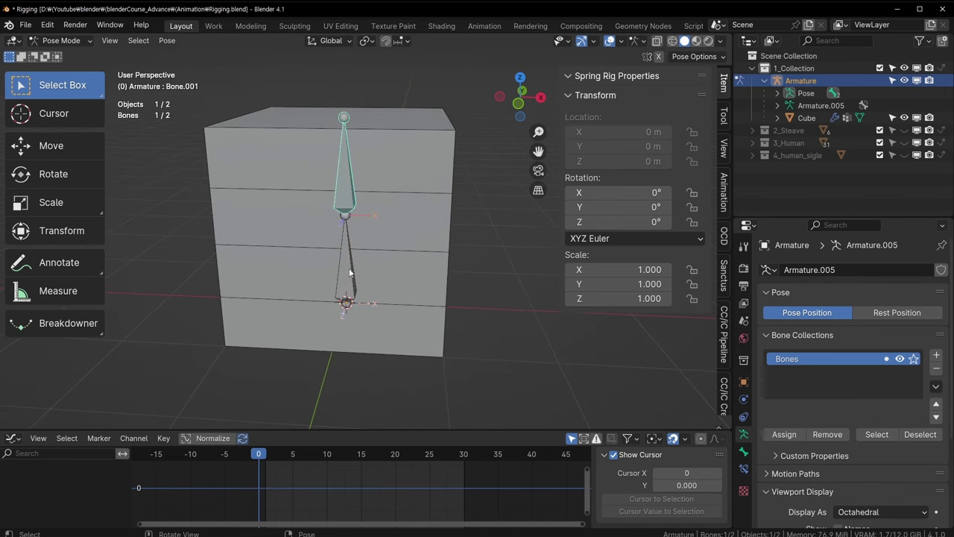
click(350, 273)
middle_drag(396, 291, 410, 281)
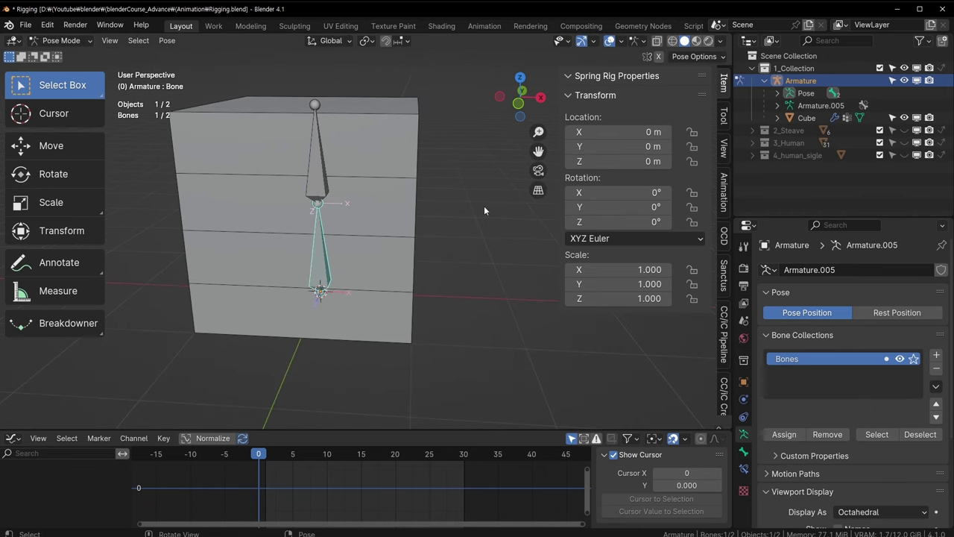
key(ctrl+s)
middle_drag(340, 322, 400, 285)
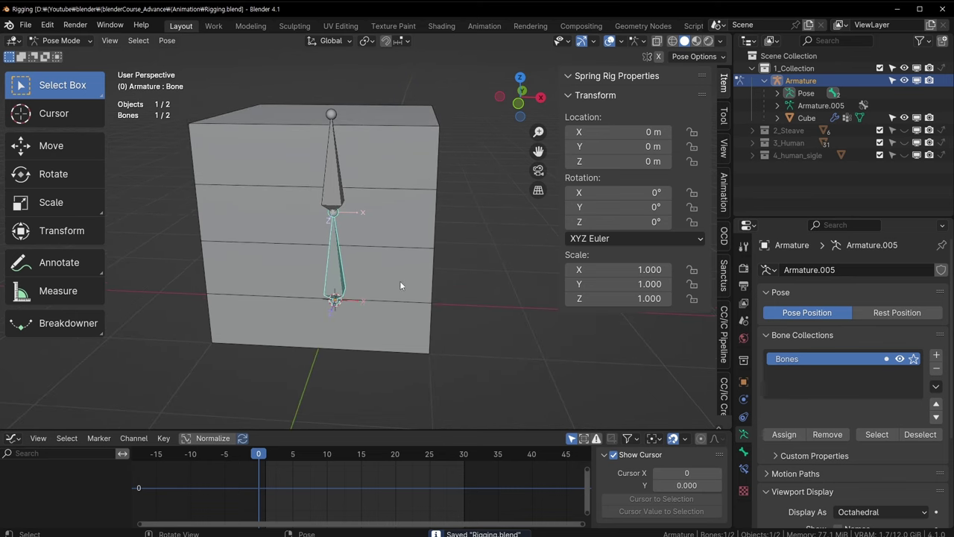
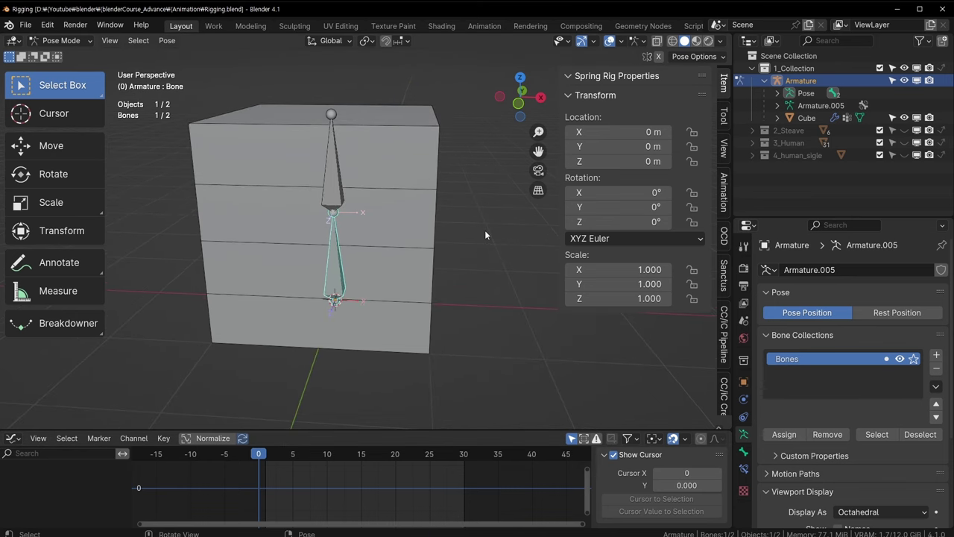
Insert and then undo keyframes on all of the lower bone's transforms at frame 0.
key(i)
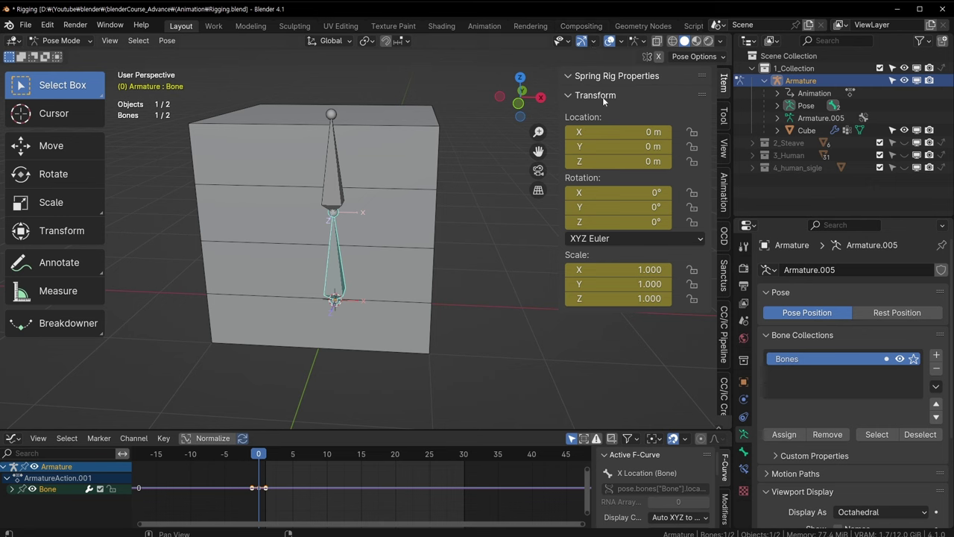
key(ctrl+z)
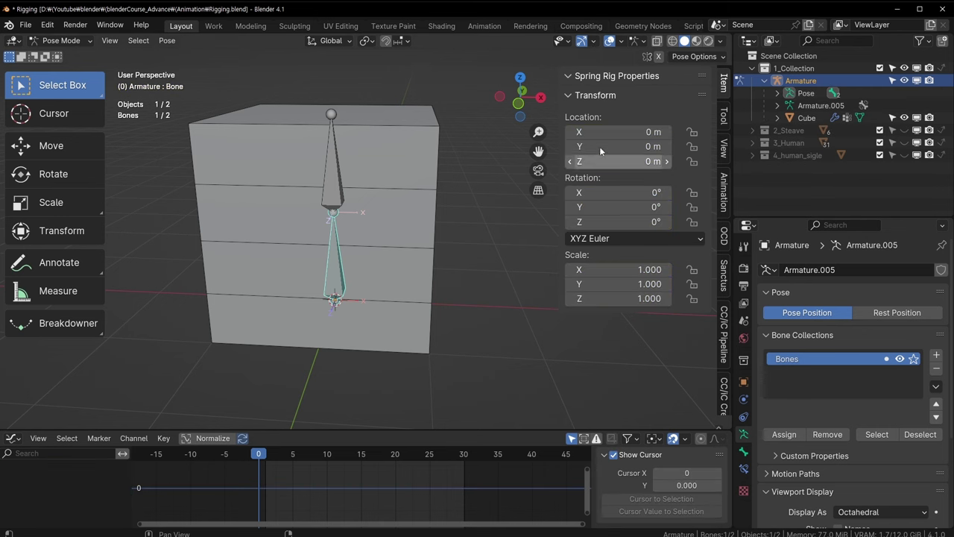
key(i)
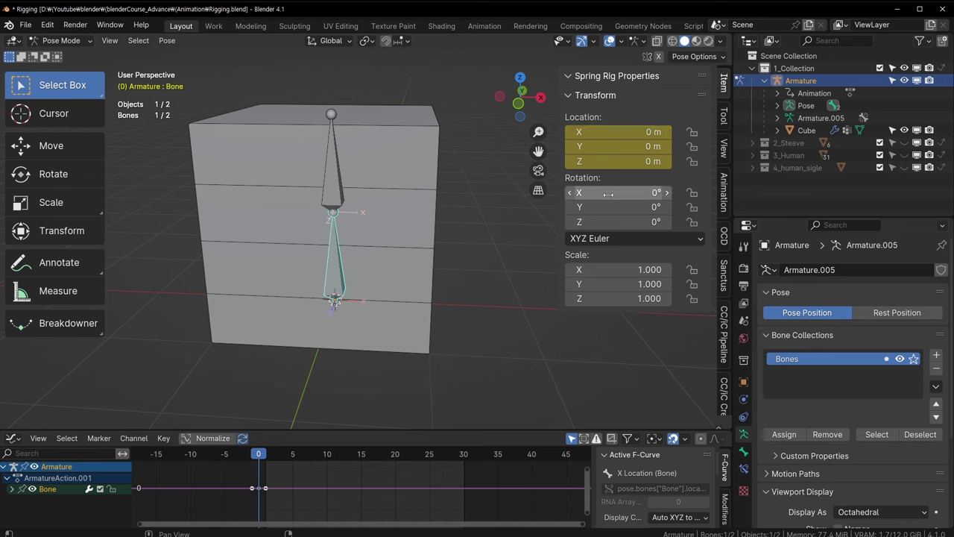
key(i)
key(i)
key(ctrl+z)
key(ctrl+z)
key(ctrl+z)
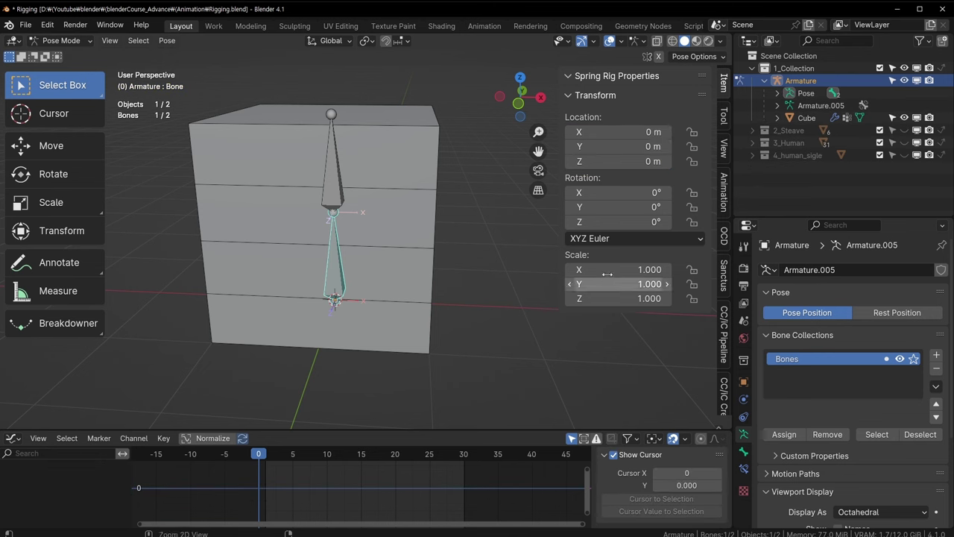
Try keying only Location X, then all location channels, undoing each attempt.
right_click(616, 131)
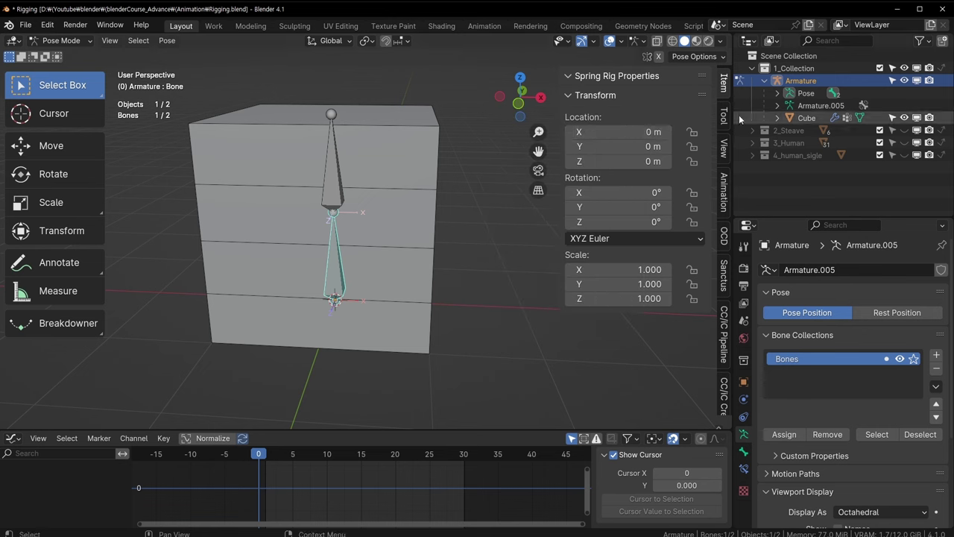
right_click(619, 127)
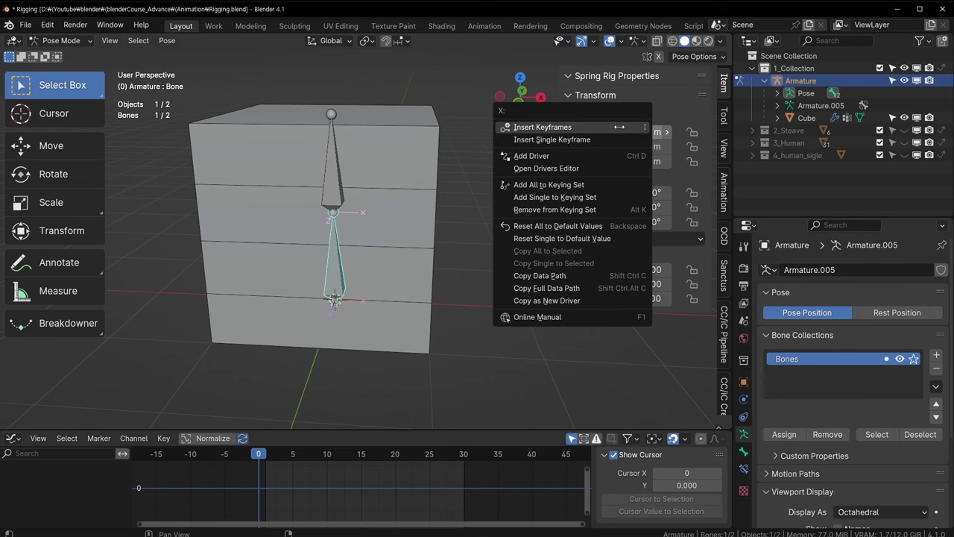
click(568, 141)
key(ctrl+z)
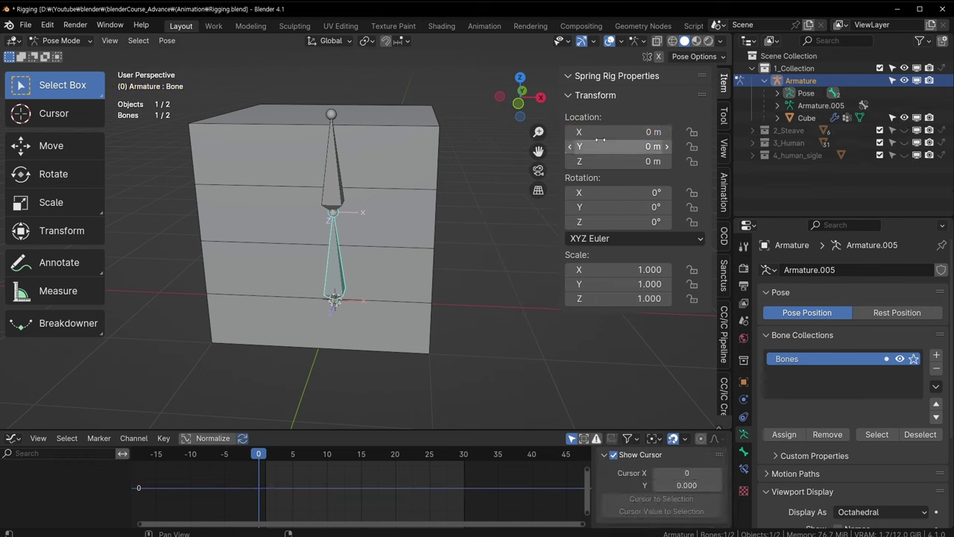
key(ctrl+shift+z)
key(ctrl+z)
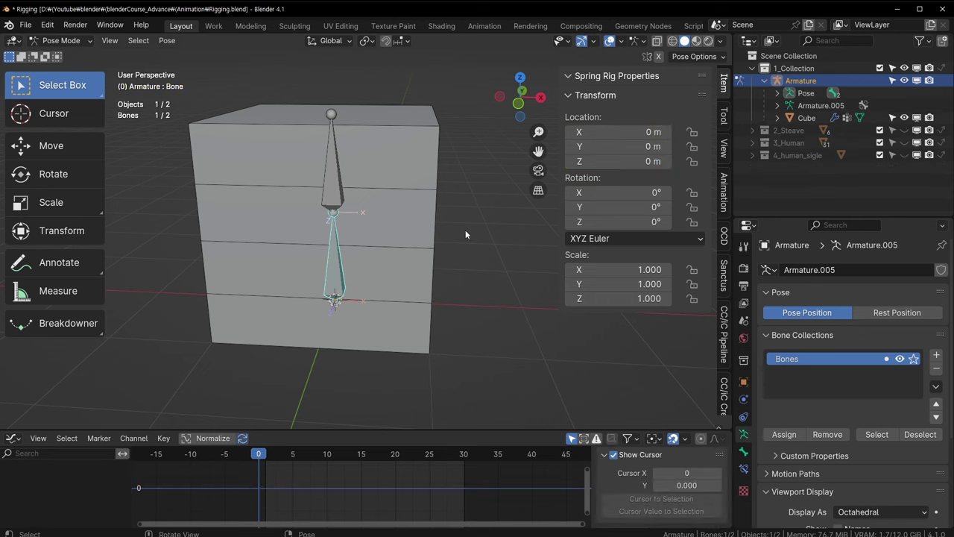
key(ctrl+shift+z)
key(ctrl+shift+z)
key(ctrl+z)
key(ctrl+z)
Key the lower bone's location, rotation and scale at frame 0, then reselect the lower bone.
key(i)
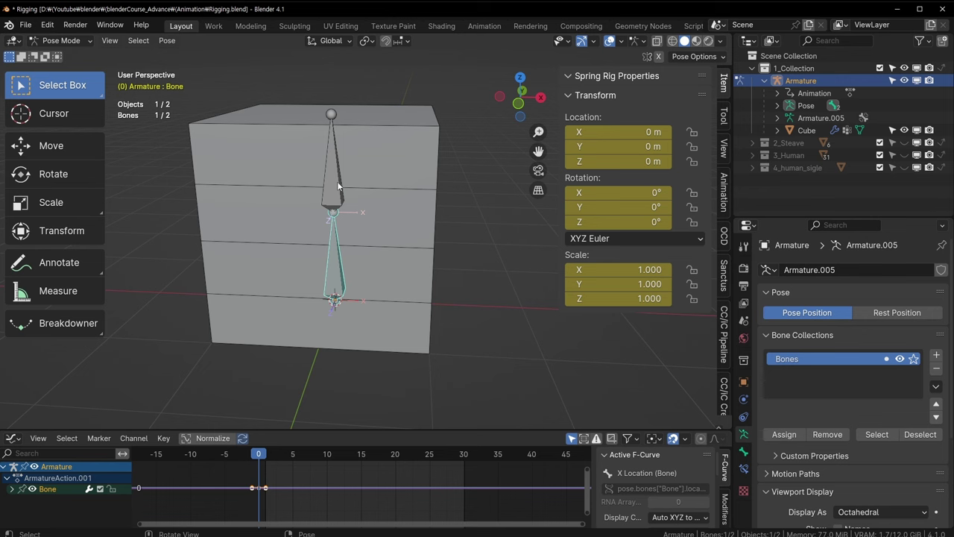
click(337, 187)
click(333, 257)
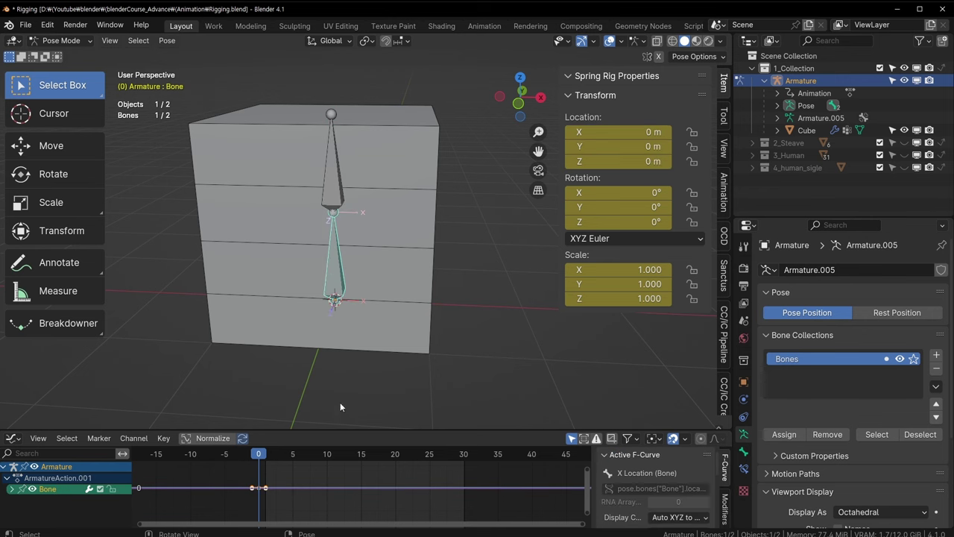
At frame 15, set the lower bone's Location X to 2 m and keyframe it.
drag(260, 460, 339, 460)
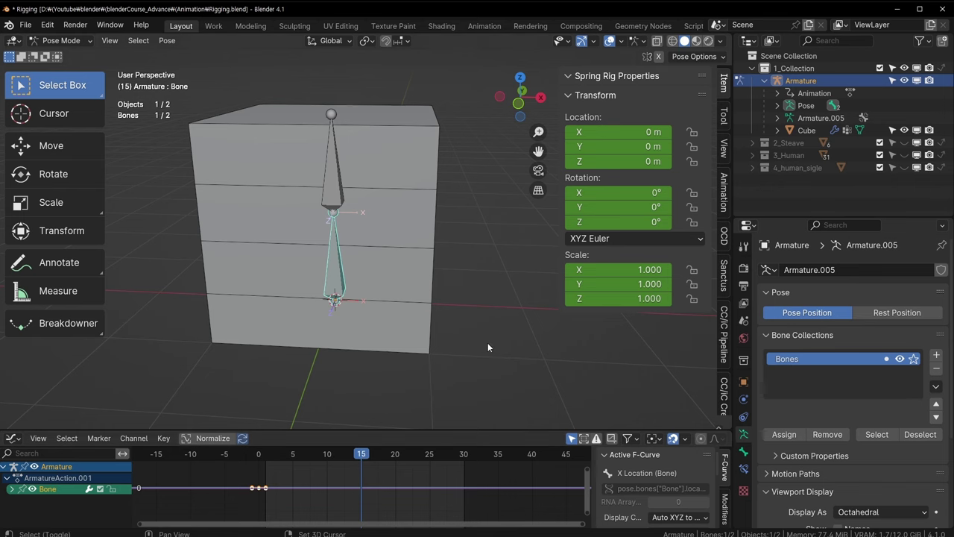
middle_drag(488, 344, 418, 332)
mouse_move(619, 132)
mouse_down()
mouse_move(671, 132)
mouse_move(633, 132)
mouse_up()
click(619, 132)
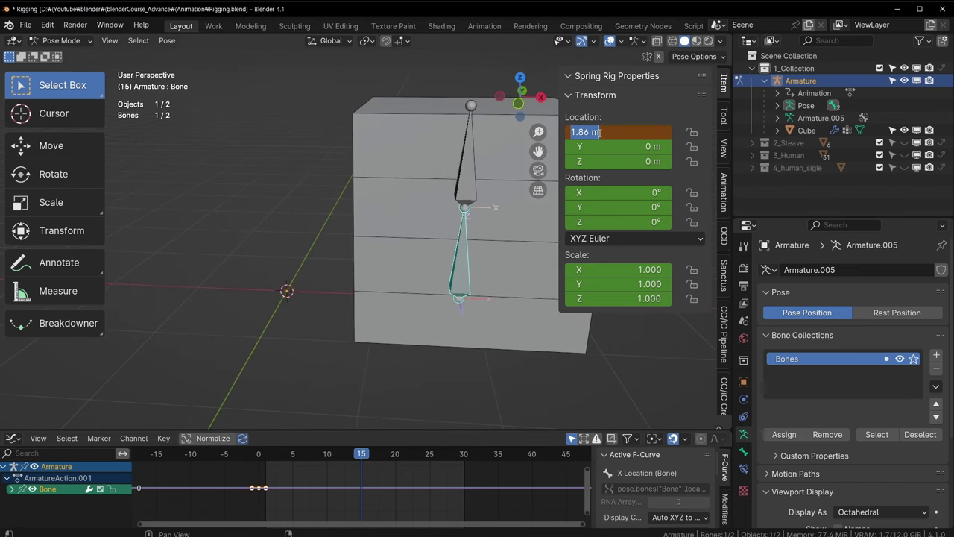
text(2)
key(Return)
key(i)
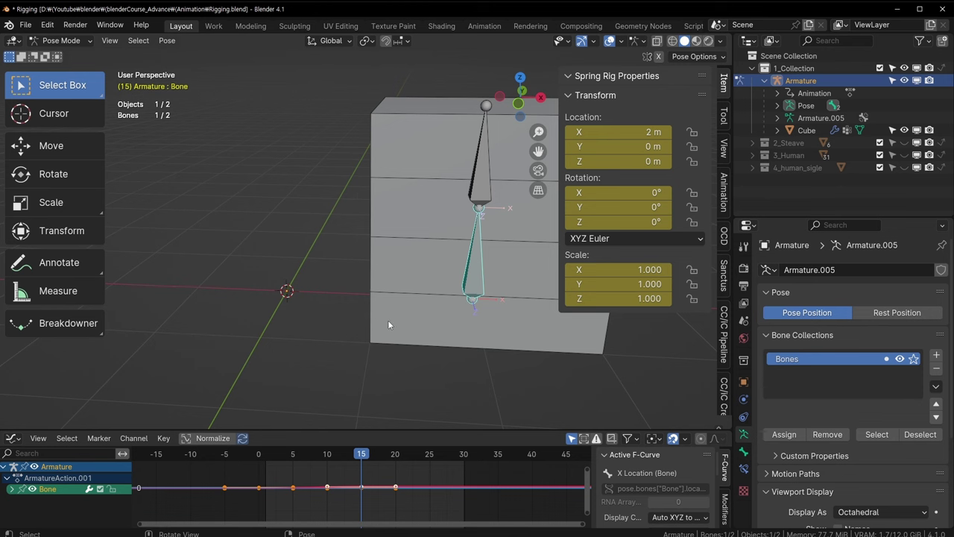
At frame 30, set Location X back to 0 m, key it, and return to frame 0.
click(465, 455)
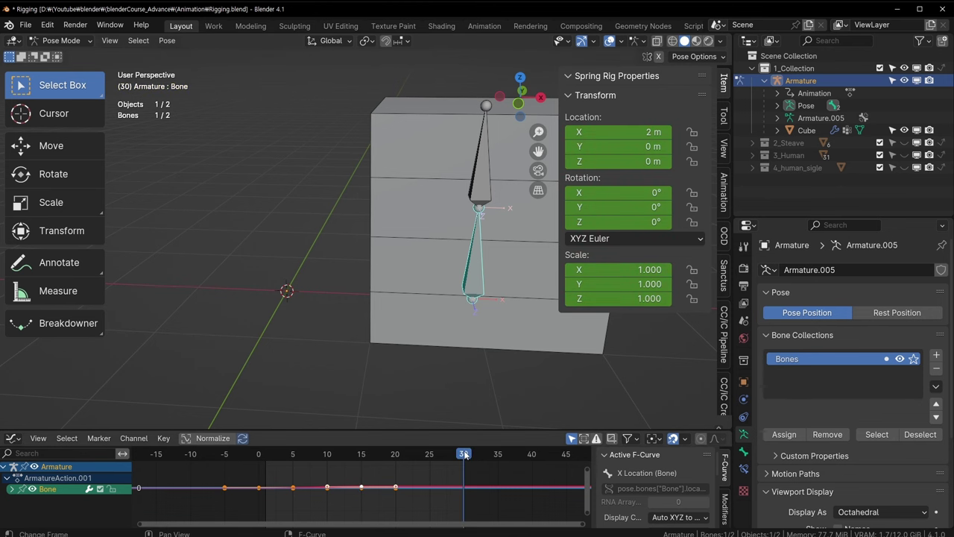
click(627, 131)
text(0)
key(Return)
key(i)
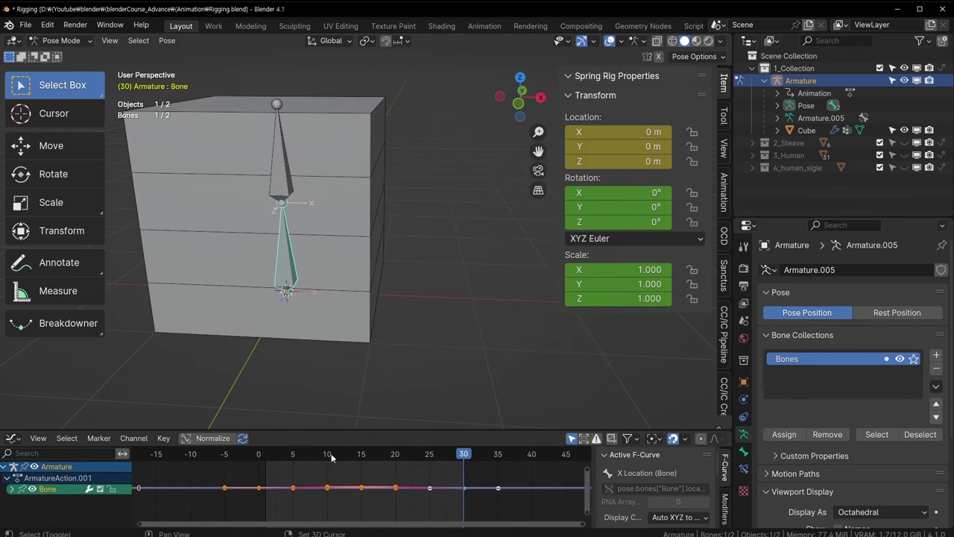
click(266, 456)
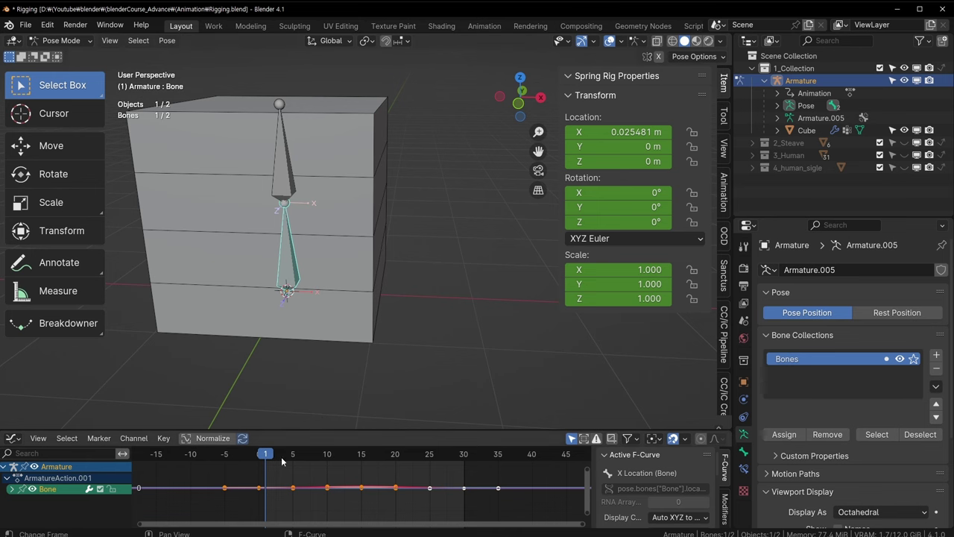
click(259, 456)
middle_drag(343, 298, 378, 290)
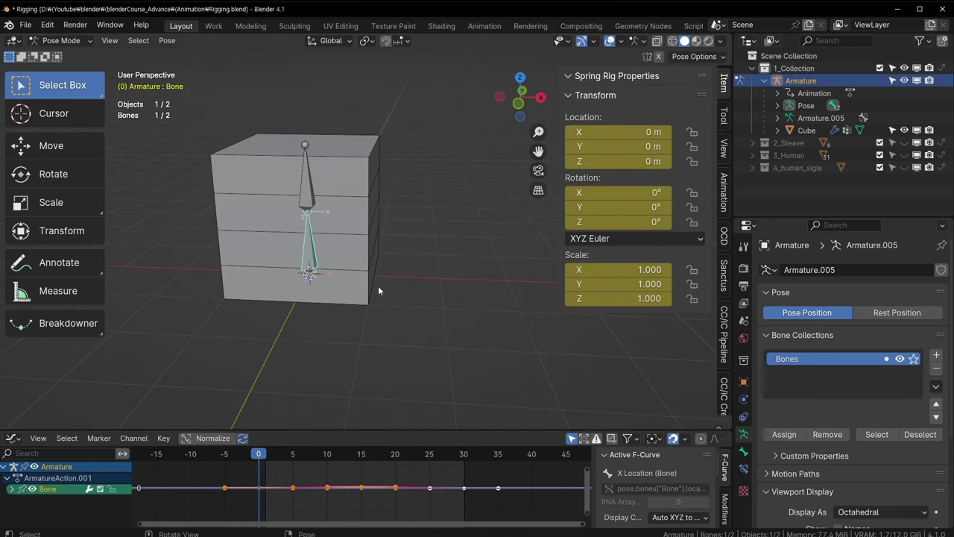
Play the sliding animation, rewind to frame 0, reselect each bone, and open the editor type list.
key(space)
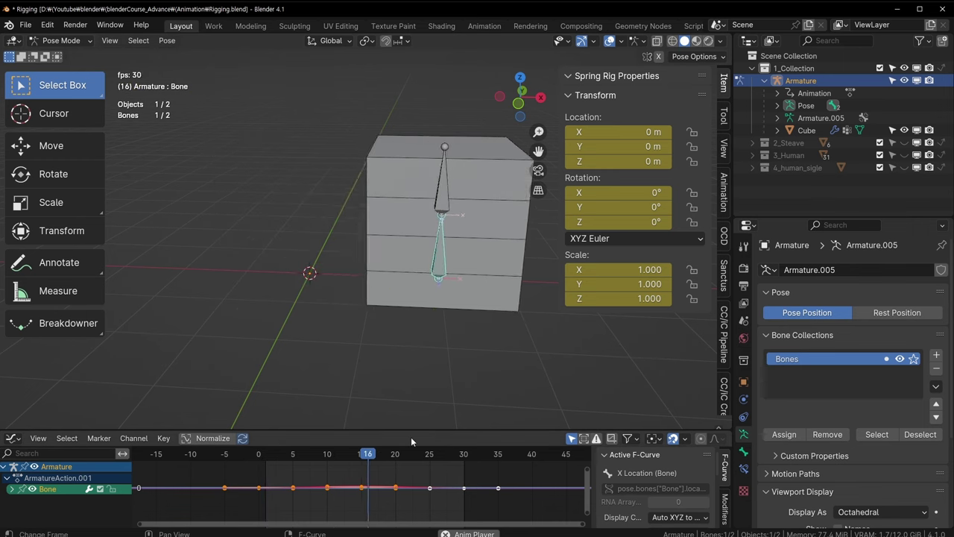
drag(420, 453, 245, 453)
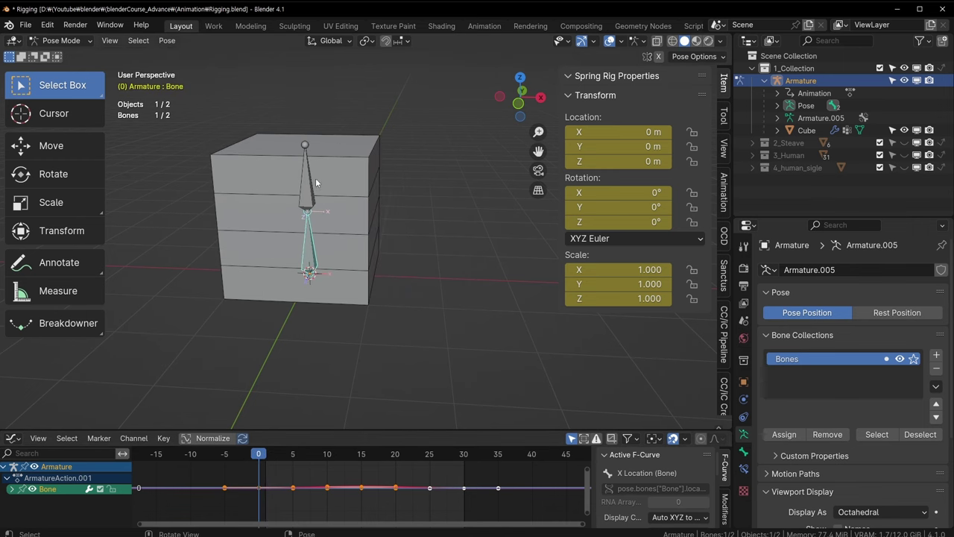
click(308, 184)
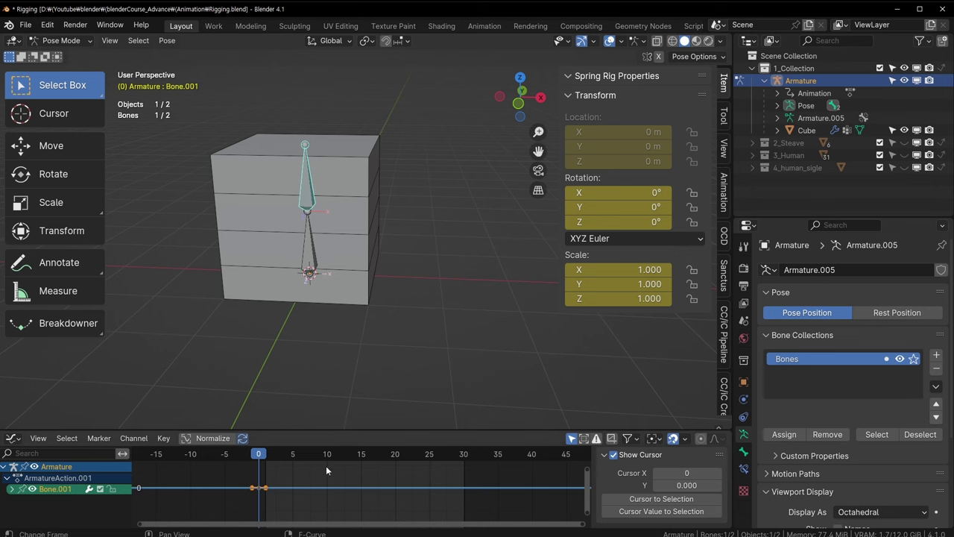
click(309, 252)
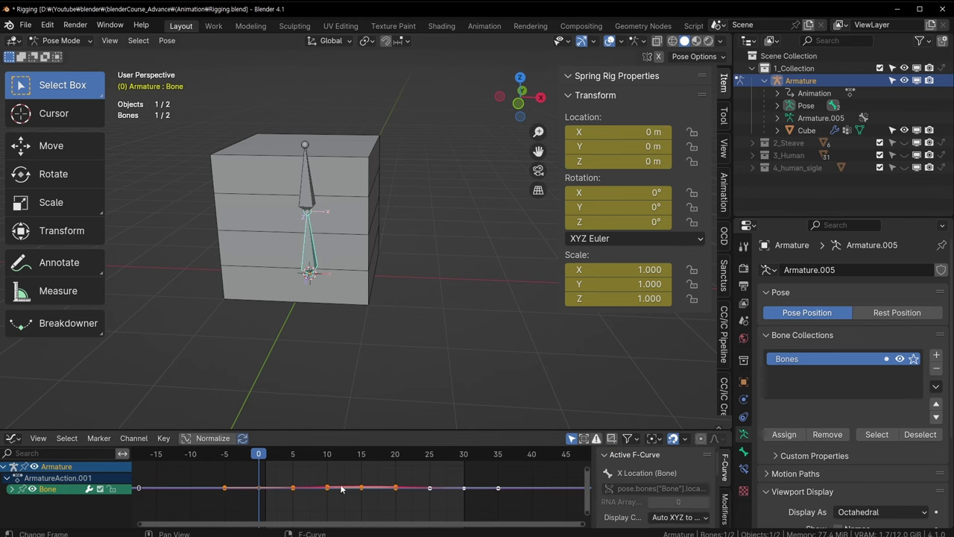
click(9, 438)
Switch the lower editor to the Timeline and play the animation, stopping at frame 15.
click(12, 439)
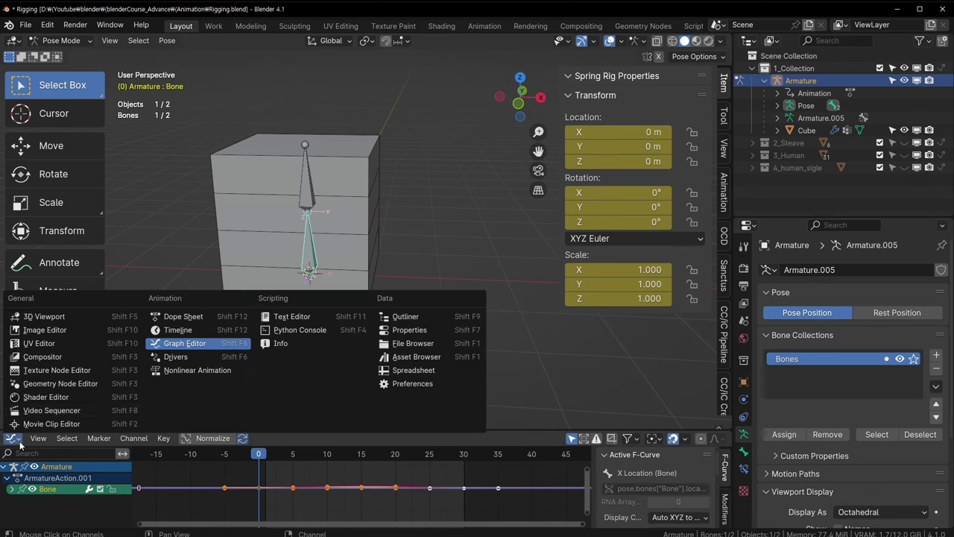
click(179, 330)
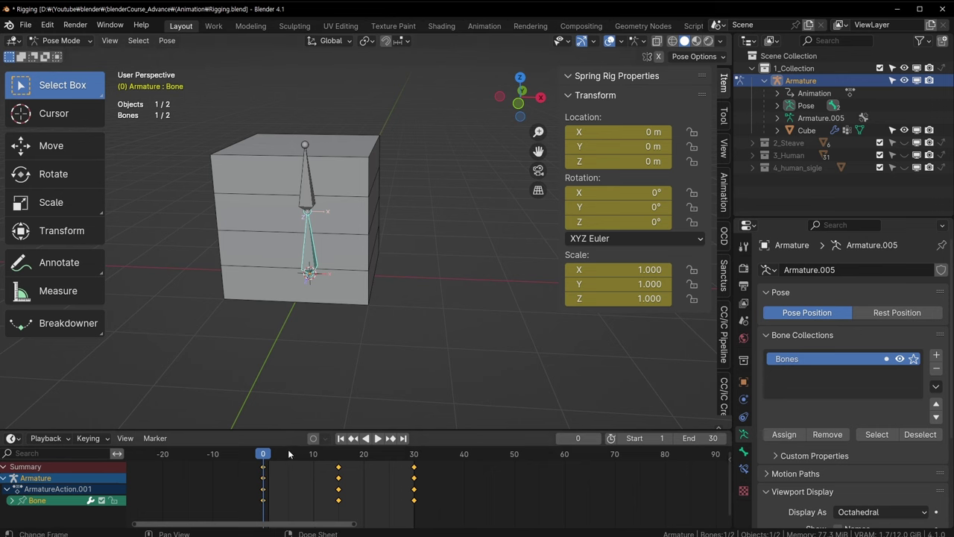
key(space)
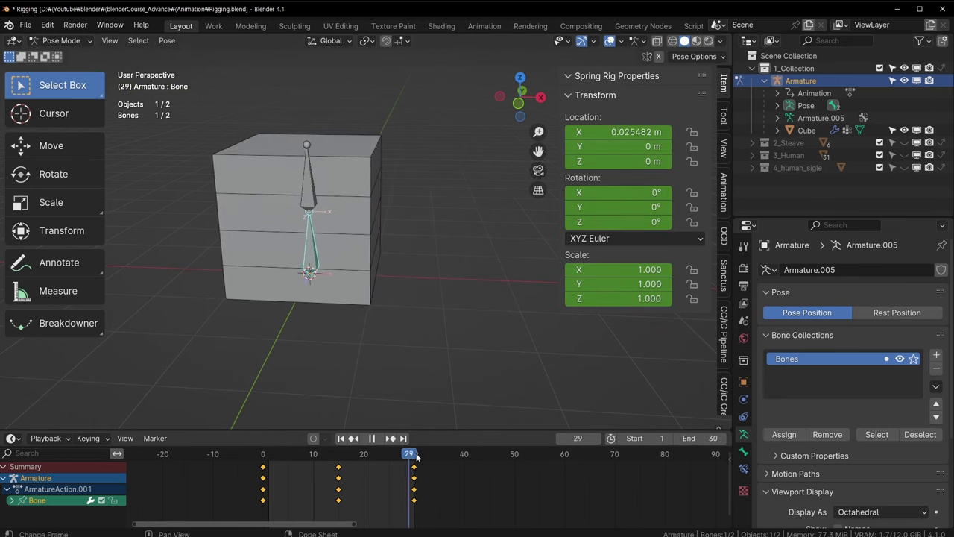
drag(416, 458, 339, 462)
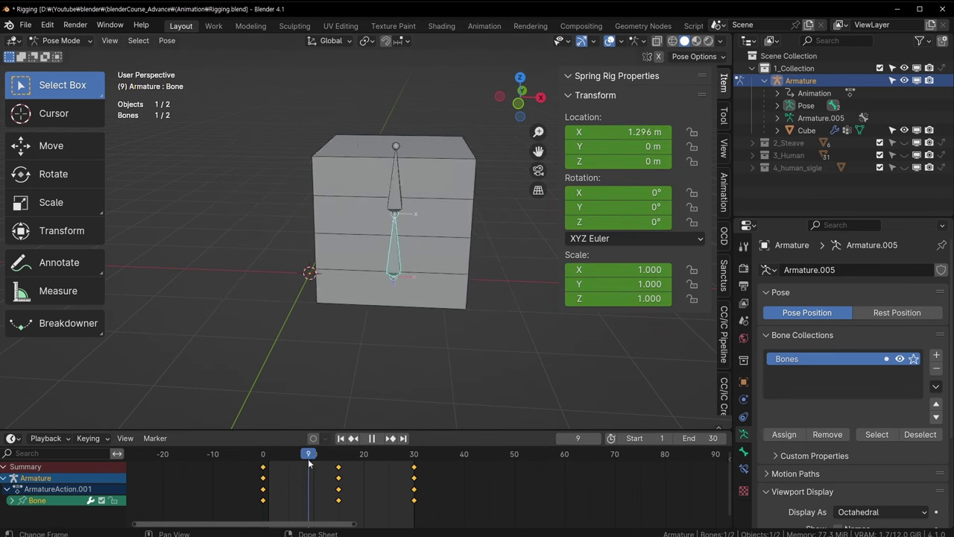
key(space)
Select the child bone Bone.001, save Rigging.blend, and jump back to frame 0.
key(bracketright)
key(ctrl+s)
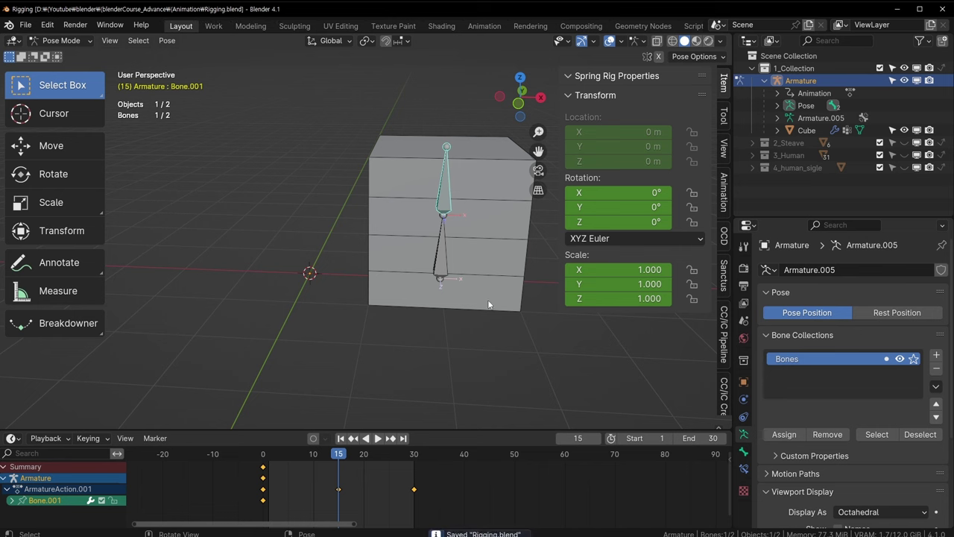
key(Down)
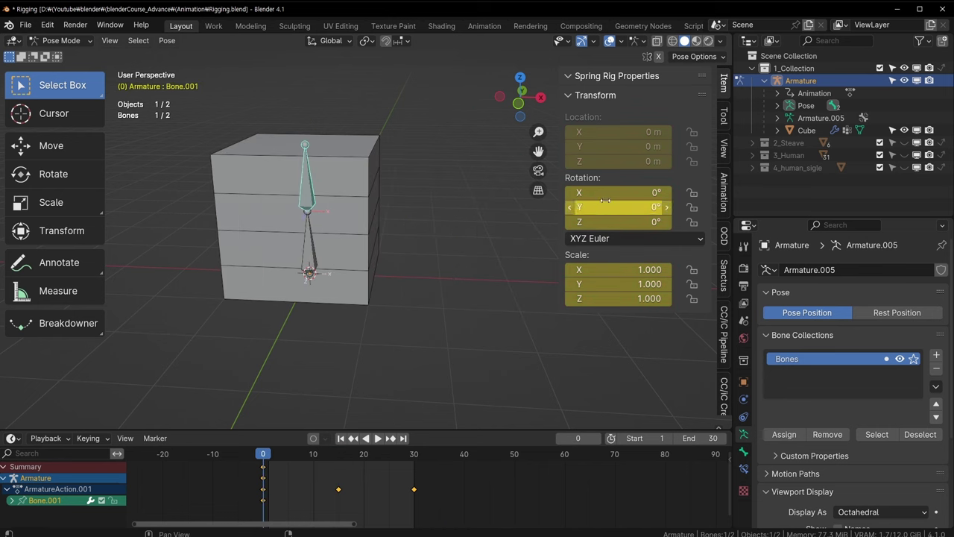
At frame 15, rotate Bone.001 -45° on Z to bend the cube and keyframe it.
click(339, 452)
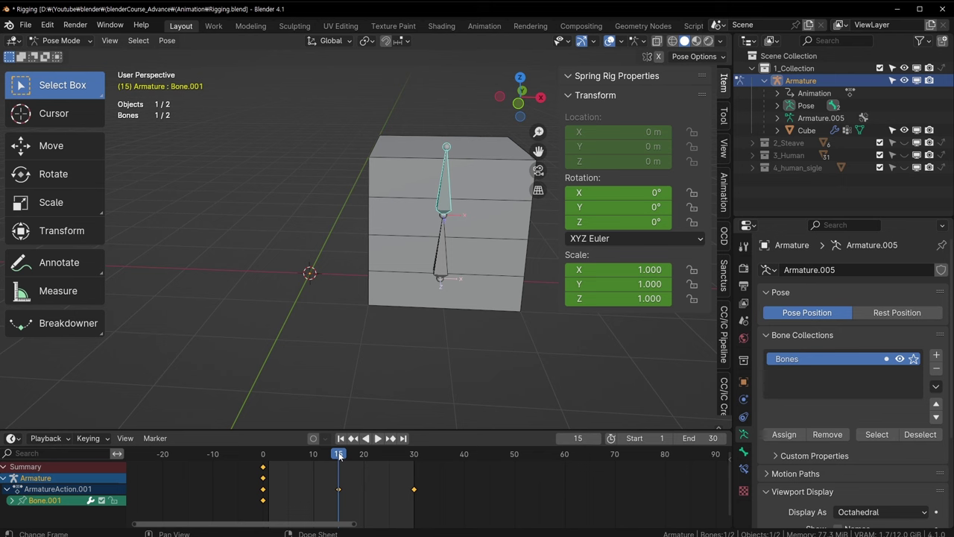
shift+middle_drag(500, 217, 413, 306)
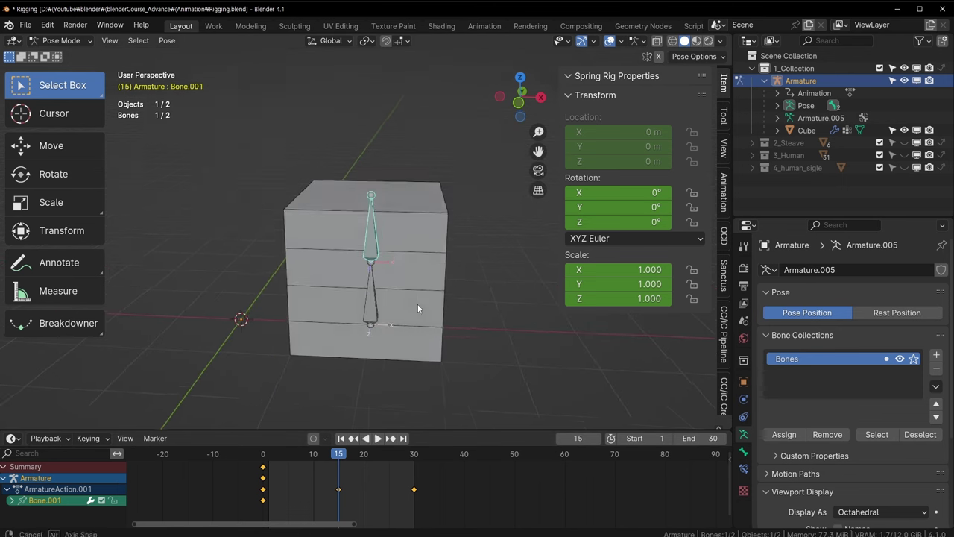
drag(588, 222, 522, 222)
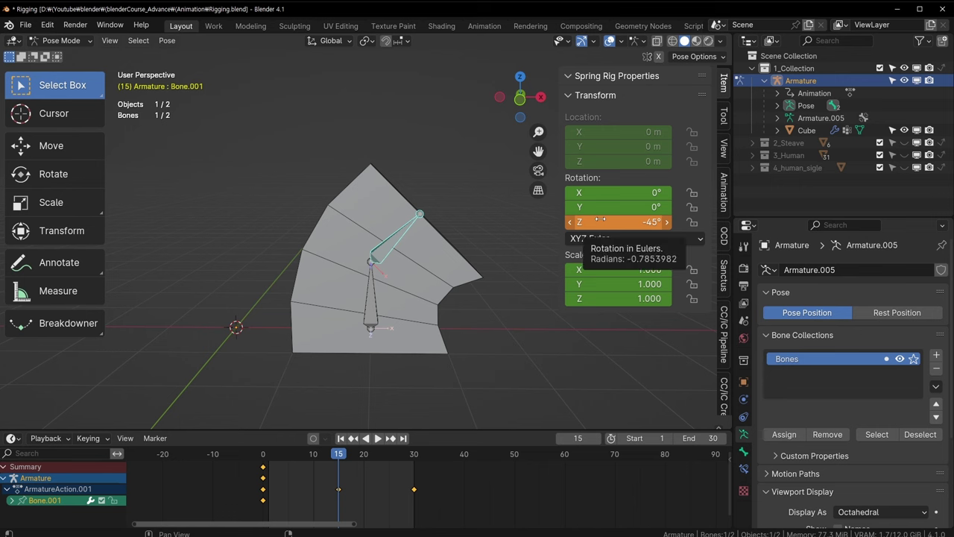
key(i)
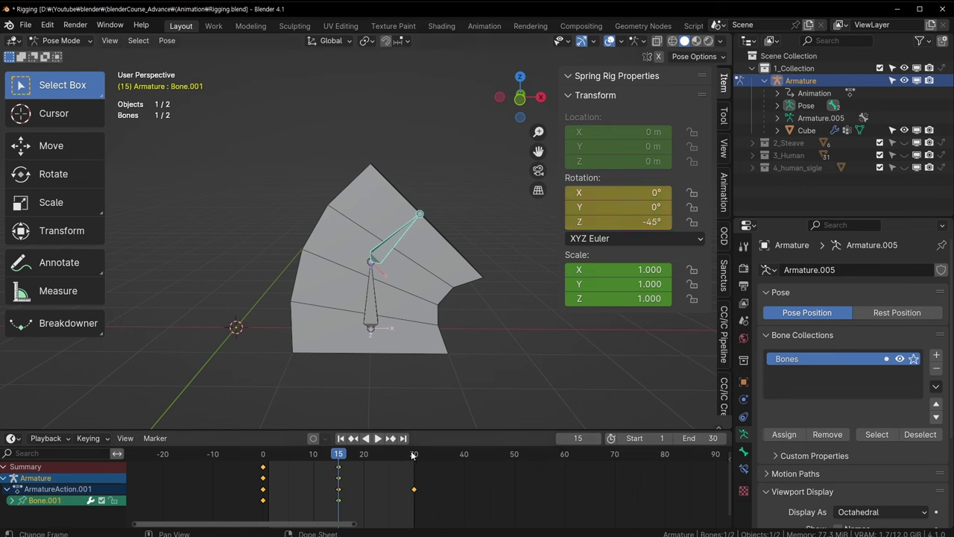
At frame 30, set Bone.001 Rotation Z back to 0° and play the bending animation.
click(412, 455)
key(space)
click(616, 222)
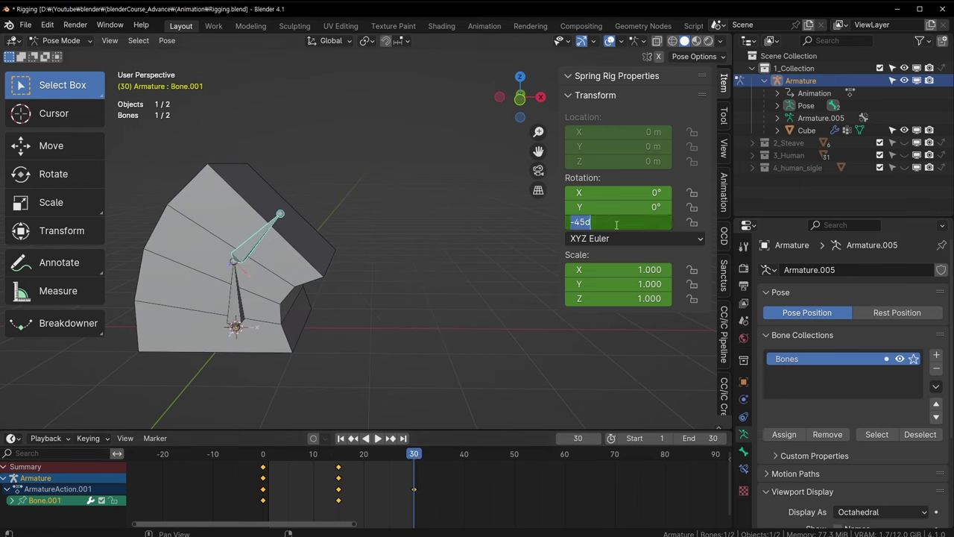
text(0)
key(Return)
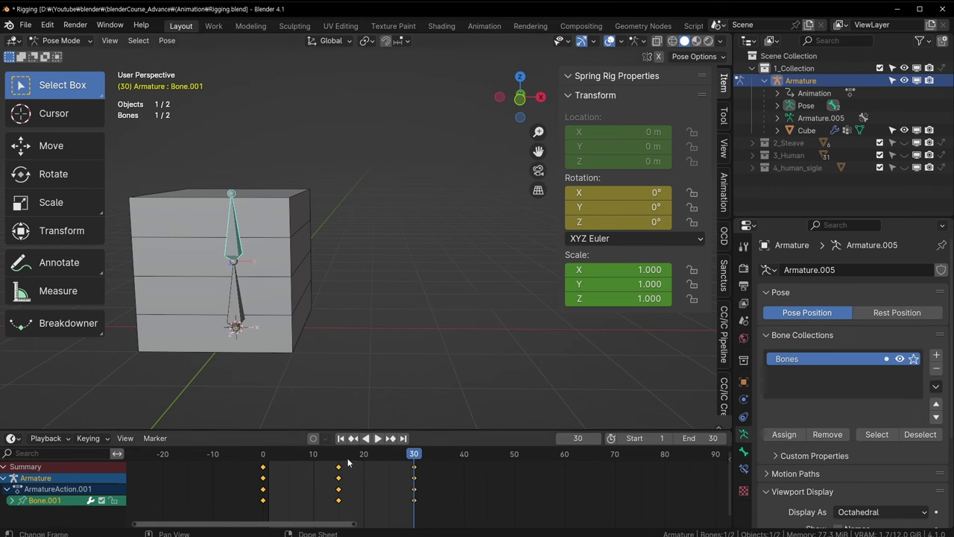
click(363, 456)
key(space)
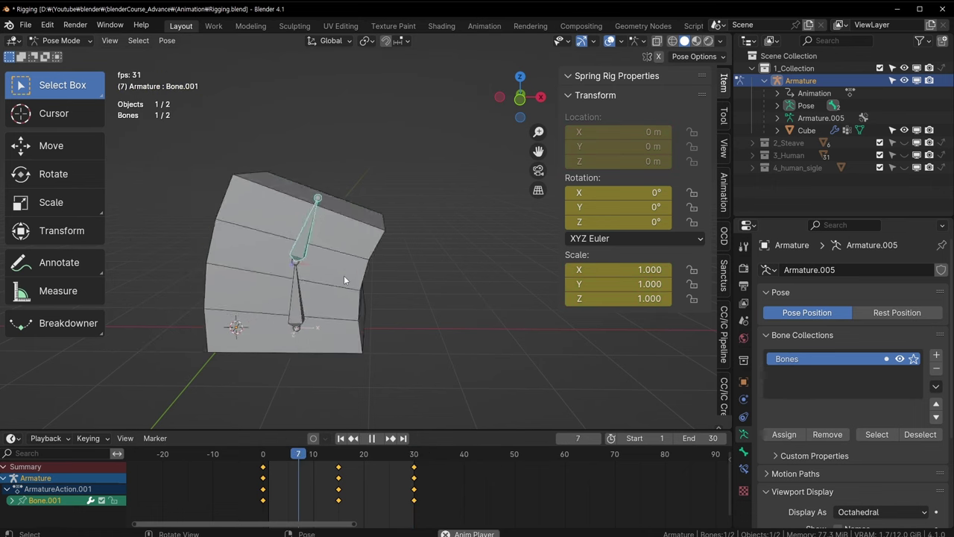
At frame 8, raise the lower bone 0.493 m along Z and keyframe its location.
key(space)
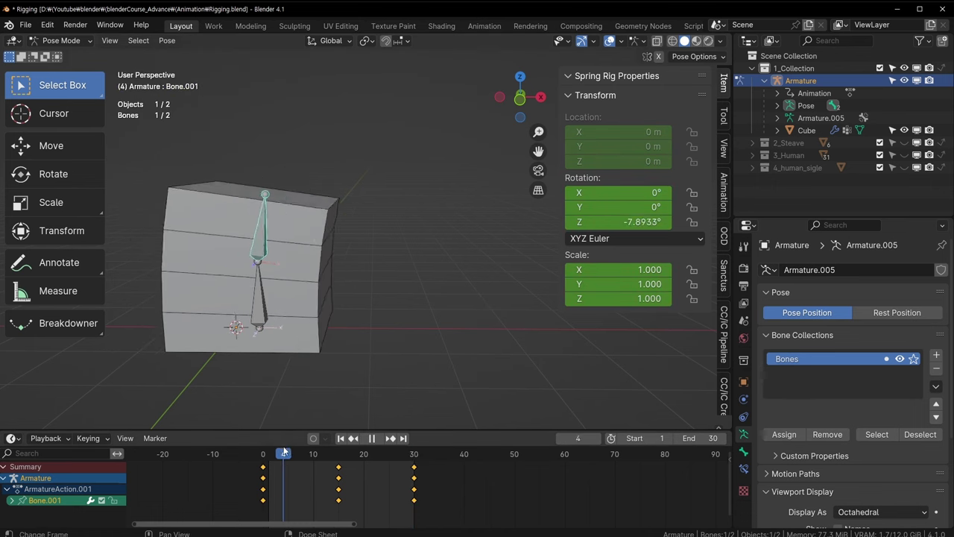
click(302, 446)
click(311, 303)
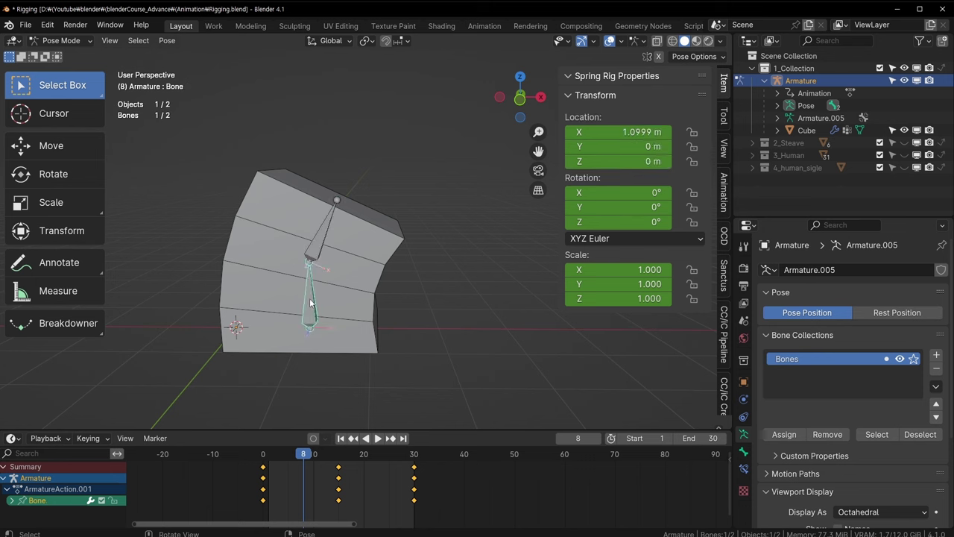
key(g)
key(z)
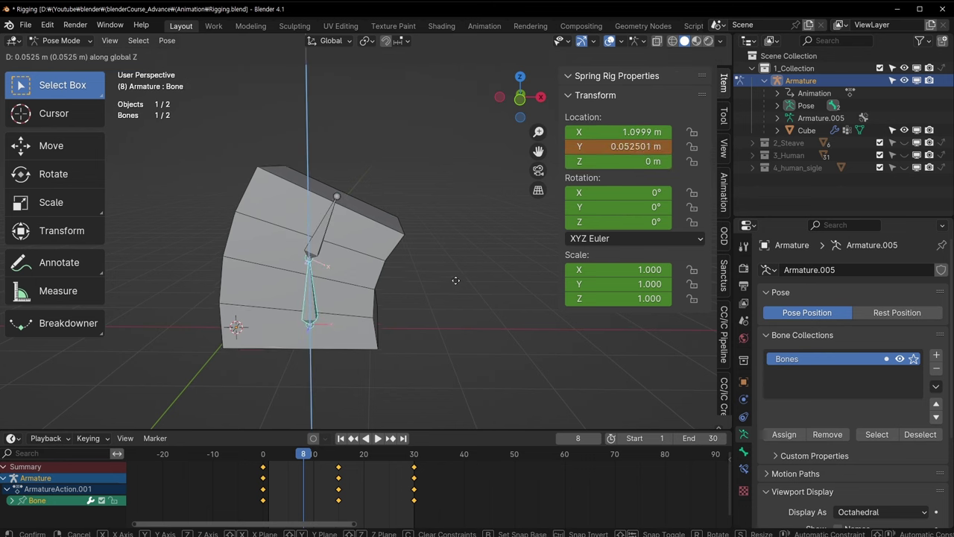
click(465, 259)
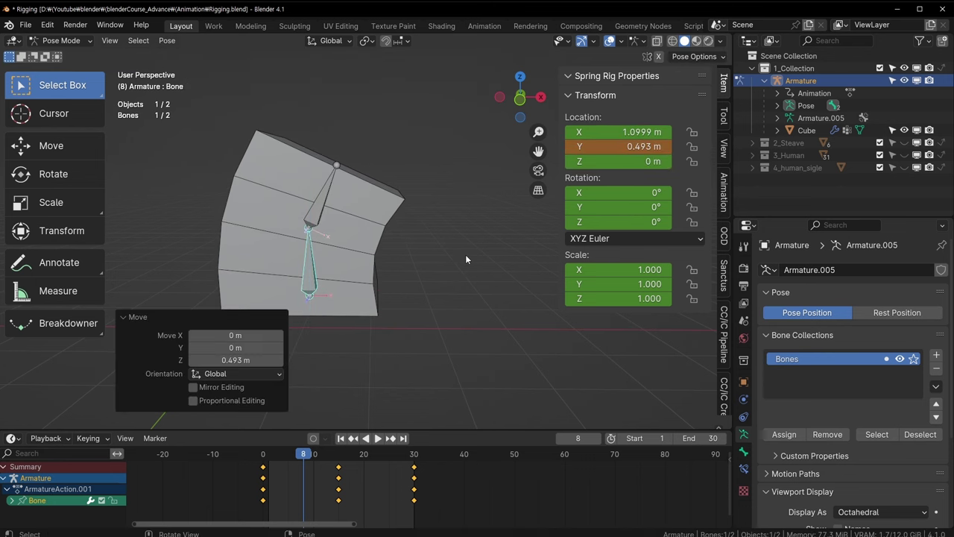
key(i)
At frame 23, raise the lower bone along Z again, key it, and play back the motion.
key(space)
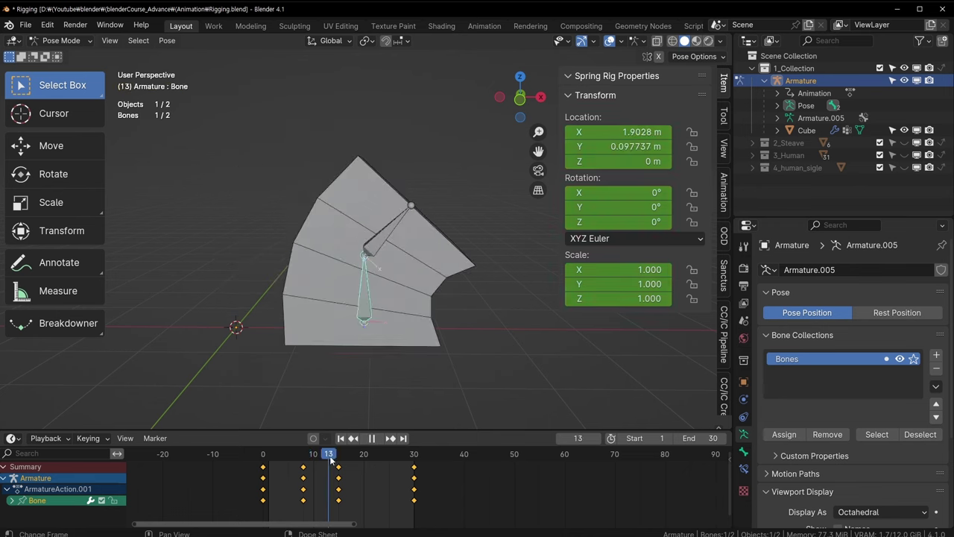
key(space)
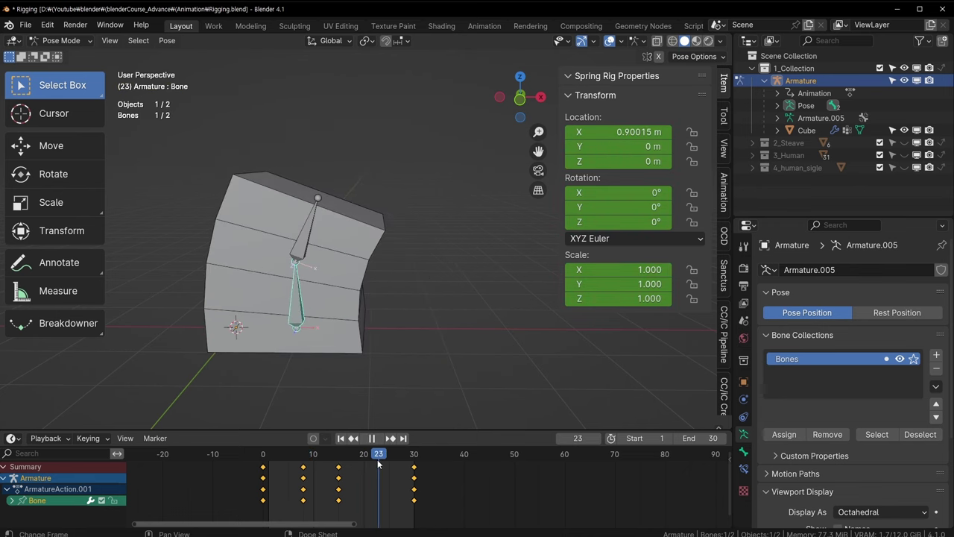
key(g)
key(z)
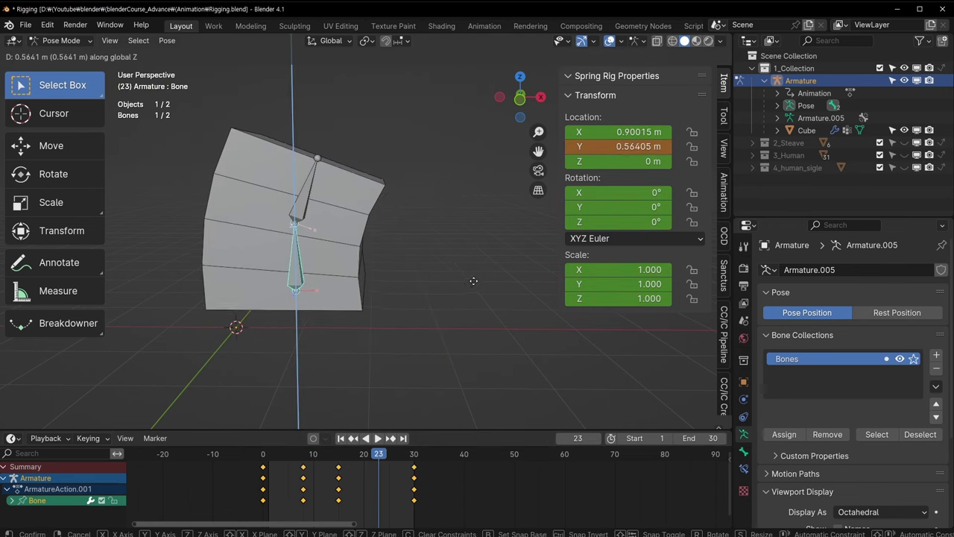
click(474, 279)
key(i)
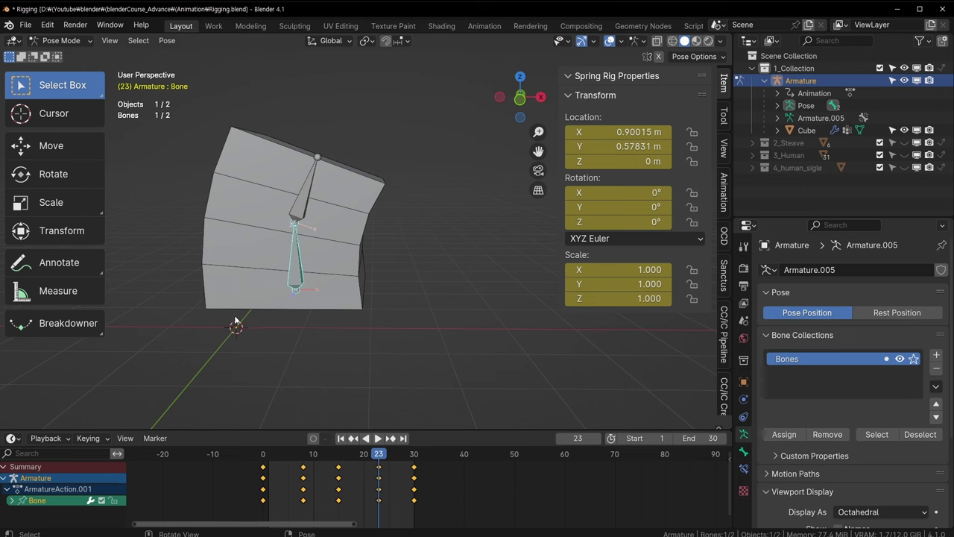
key(space)
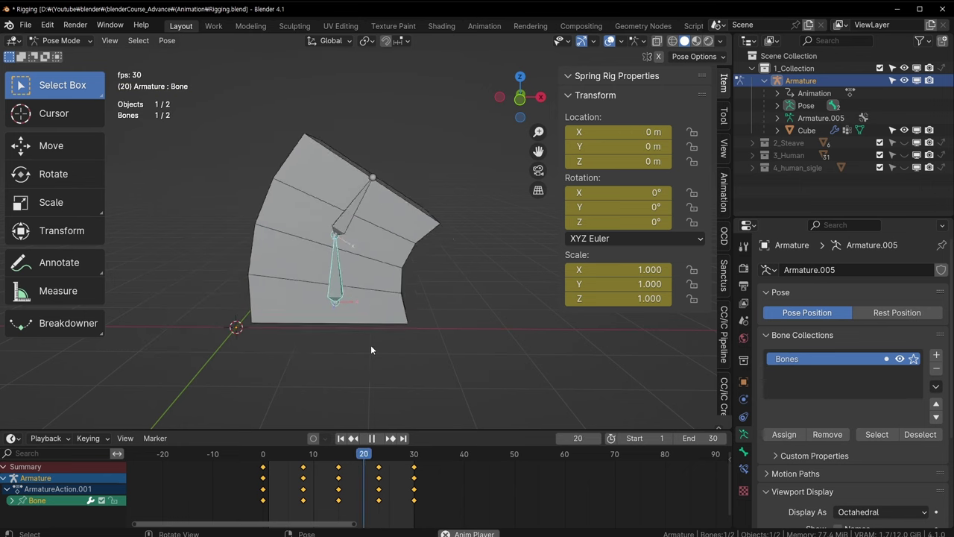
mouse_move(370, 344)
middle_down()
mouse_move(181, 337)
mouse_move(446, 336)
middle_up()
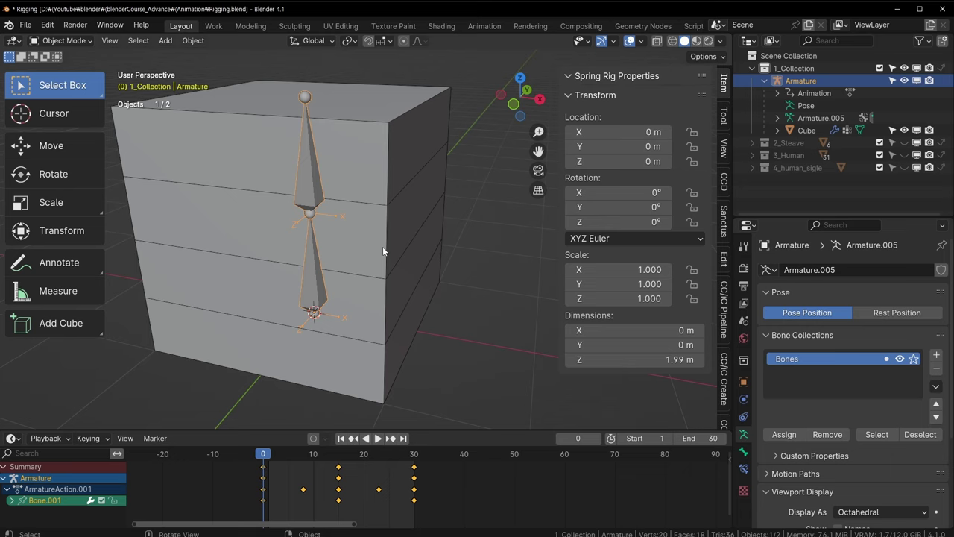
In Object Mode, select the cube and save Rigging.blend.
click(382, 246)
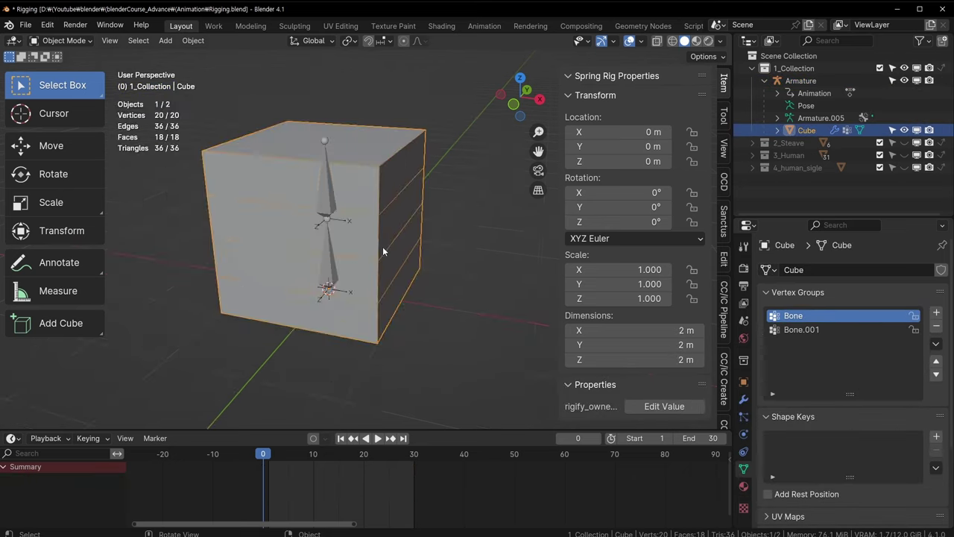
mouse_move(450, 244)
middle_down()
mouse_move(217, 243)
mouse_move(432, 230)
middle_up()
key(ctrl+s)
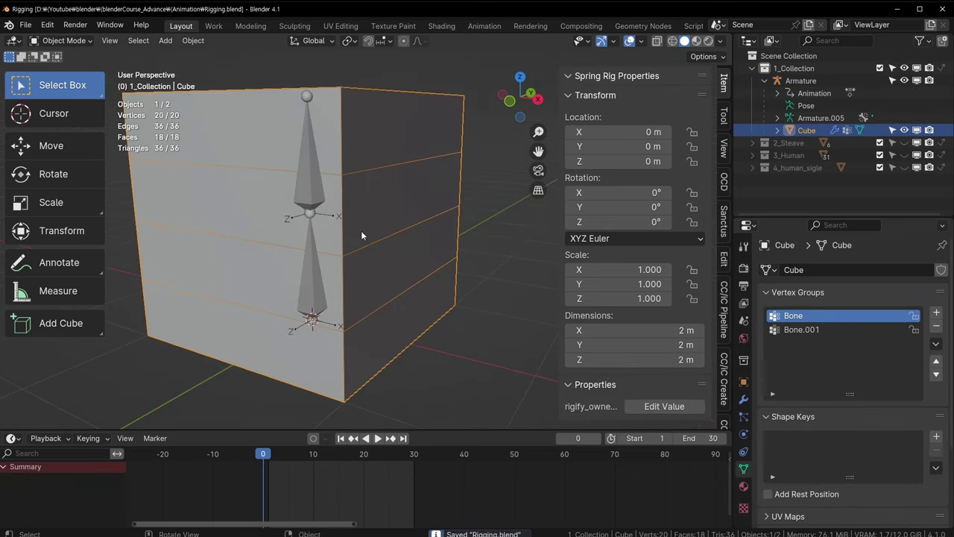
middle_drag(361, 230, 416, 248)
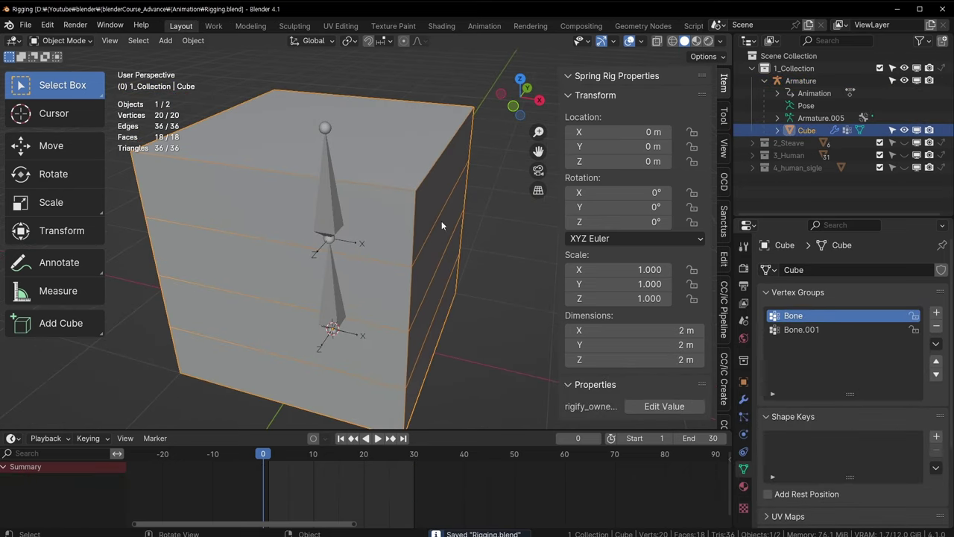
Glance at the Add menu, then select the armature and orbit to a level front view of the rig.
scroll(471, 252, down, 5)
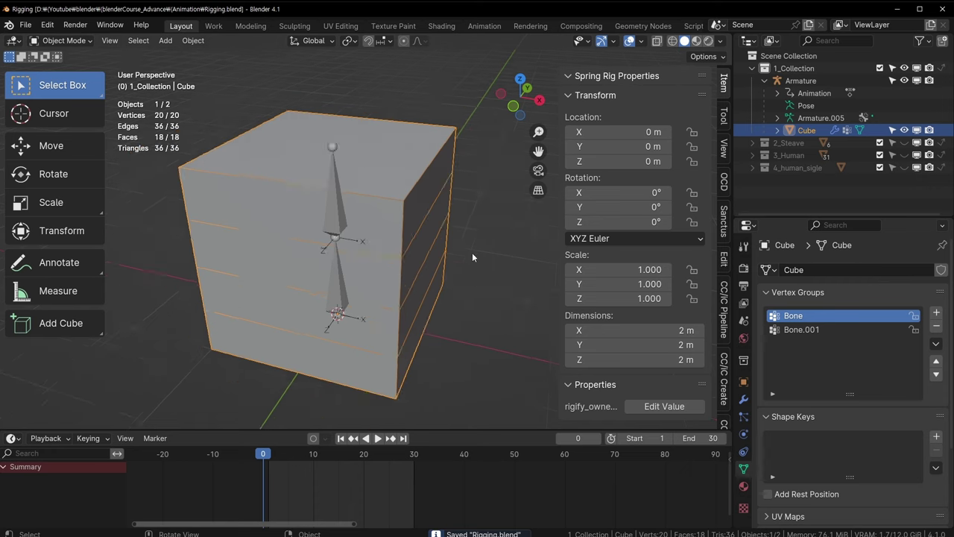
click(475, 297)
key(shift+a)
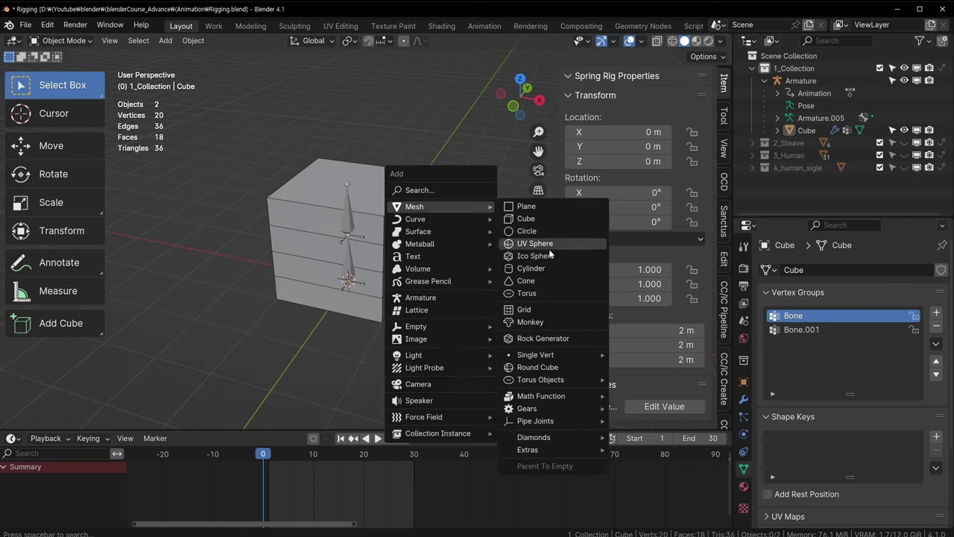
mouse_move(415, 207)
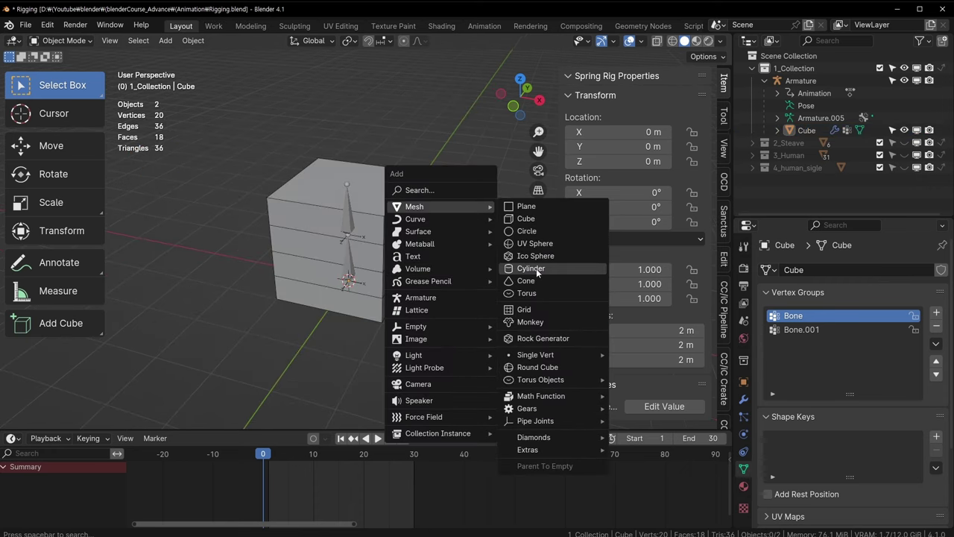
scroll(380, 232, up, 3)
click(380, 232)
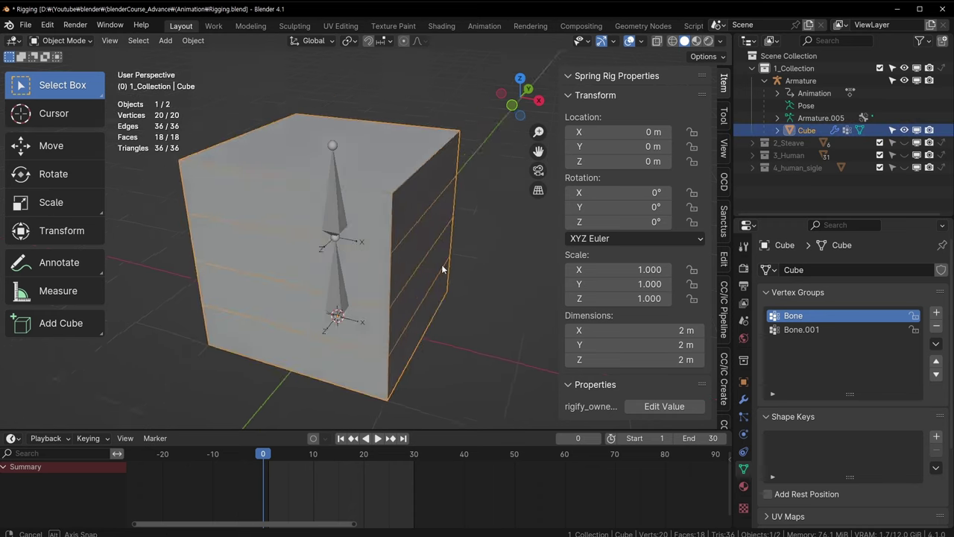
middle_drag(380, 233, 429, 214)
click(324, 288)
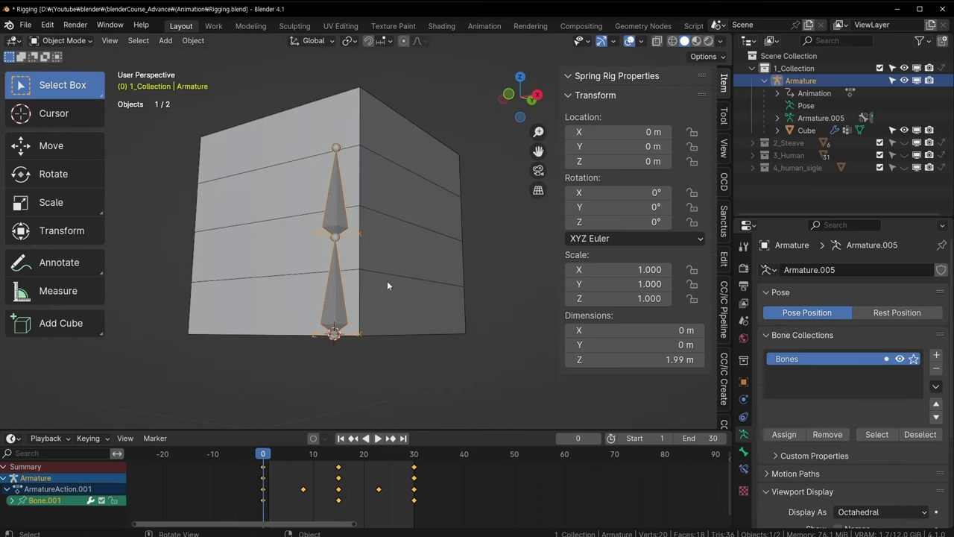
middle_drag(387, 285, 427, 268)
middle_drag(441, 211, 420, 263)
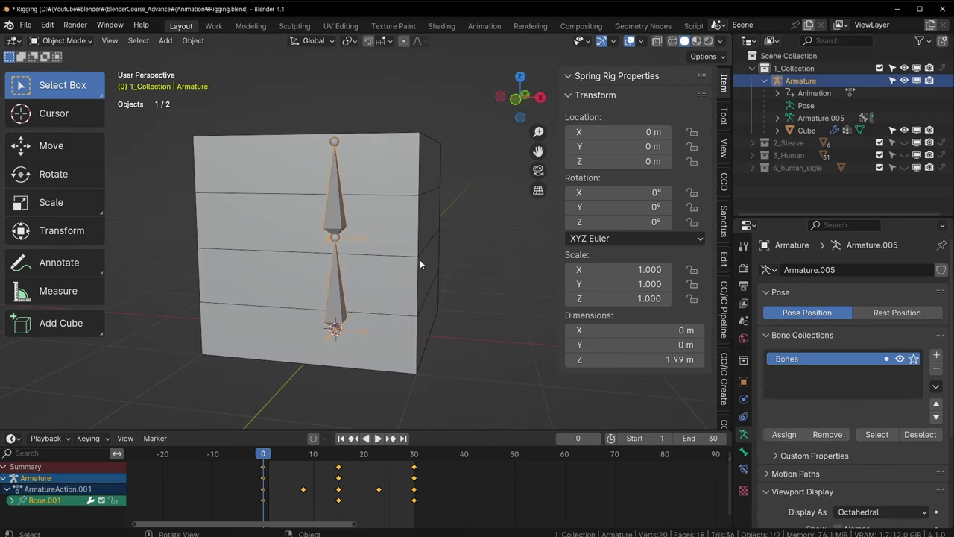